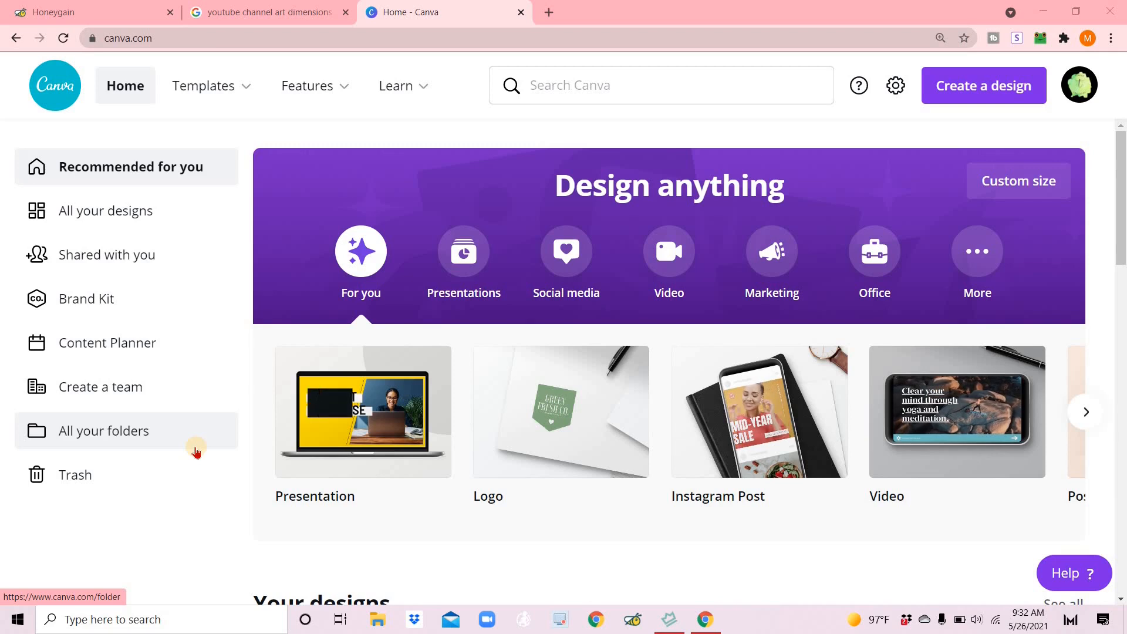
- Check the 2021 YouTube channel art dimensions in the Google results, and search Canva for YouTube Channel Art templates
{"action": "left_click", "coordinate": [276, 4]}
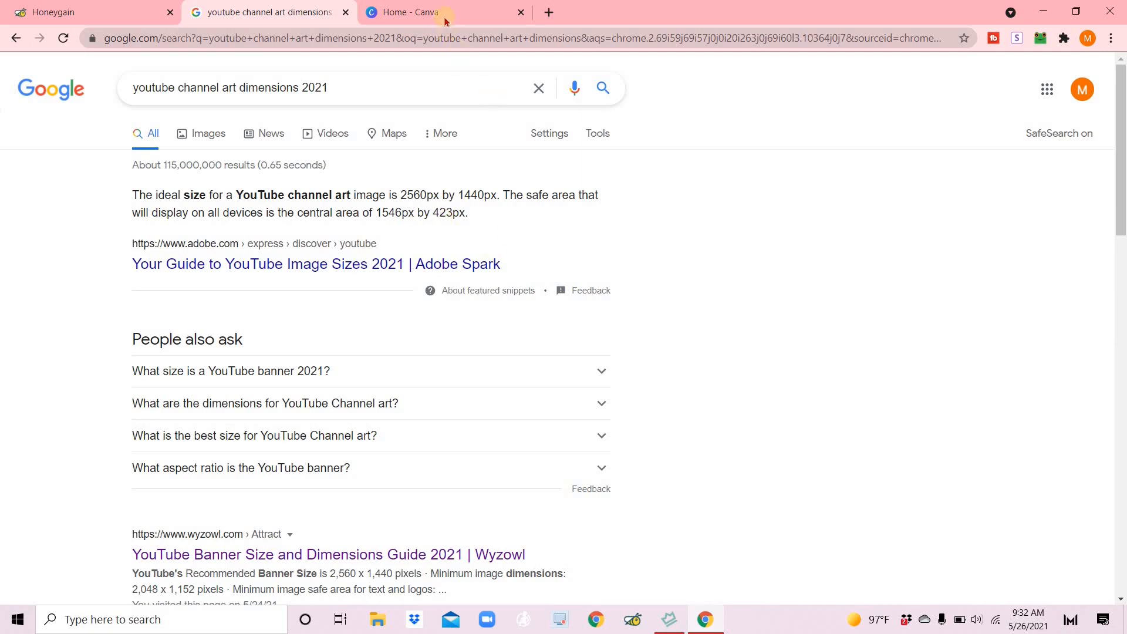
{"action": "key", "text": "ctrl+Tab"}
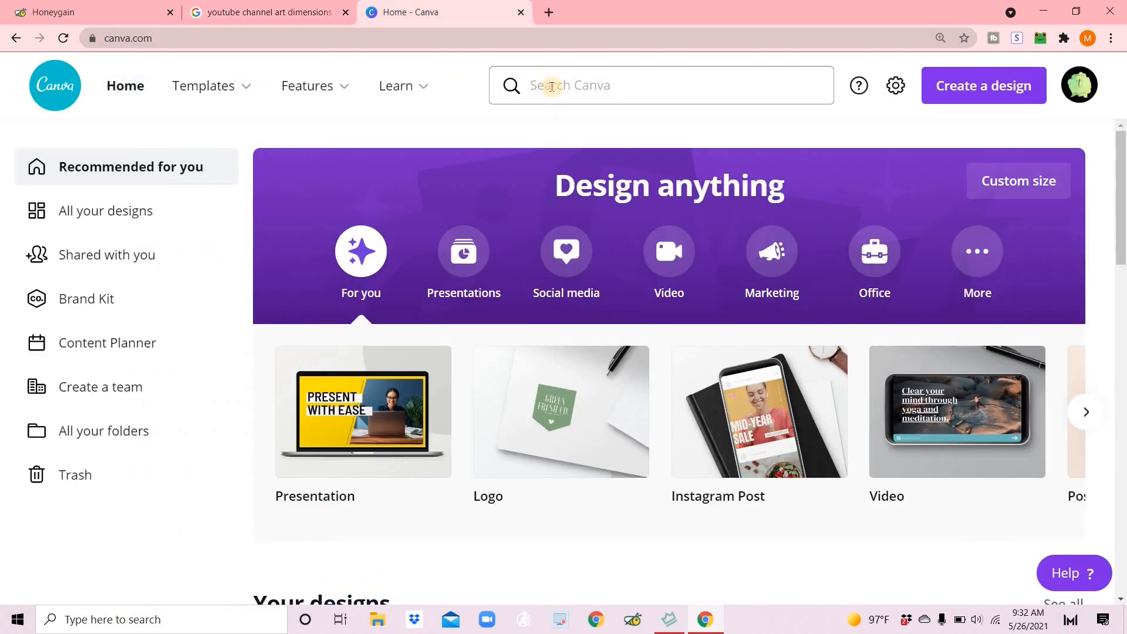
{"action": "left_click", "coordinate": [575, 67]}
{"action": "type", "text": "yout"}
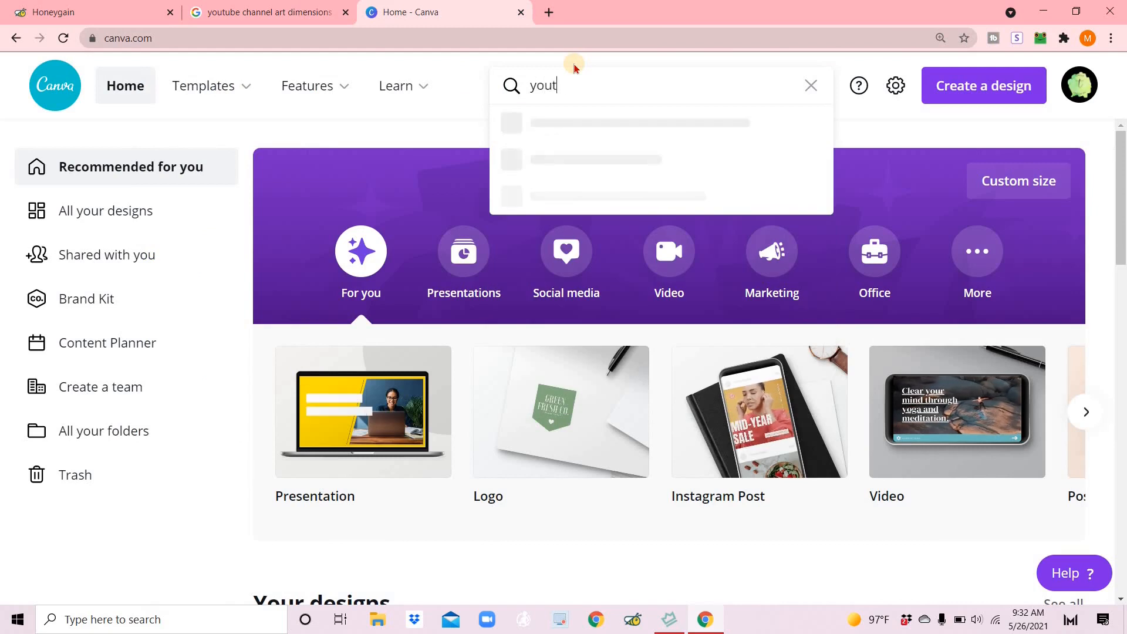
{"action": "type", "text": "ube channel"}
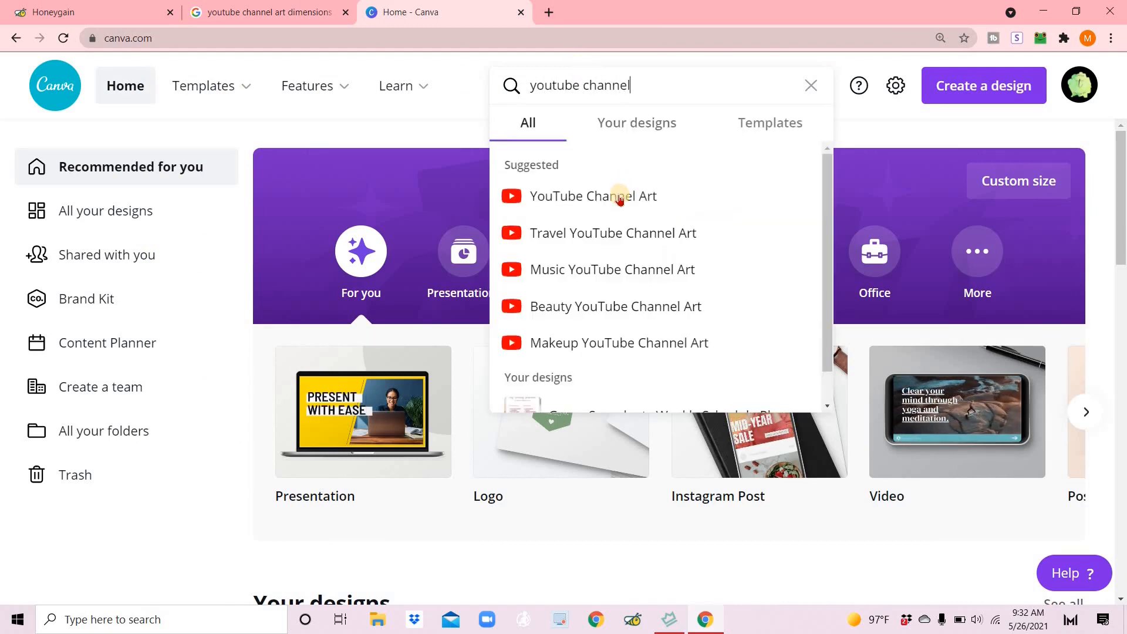
{"action": "left_click", "coordinate": [621, 200]}
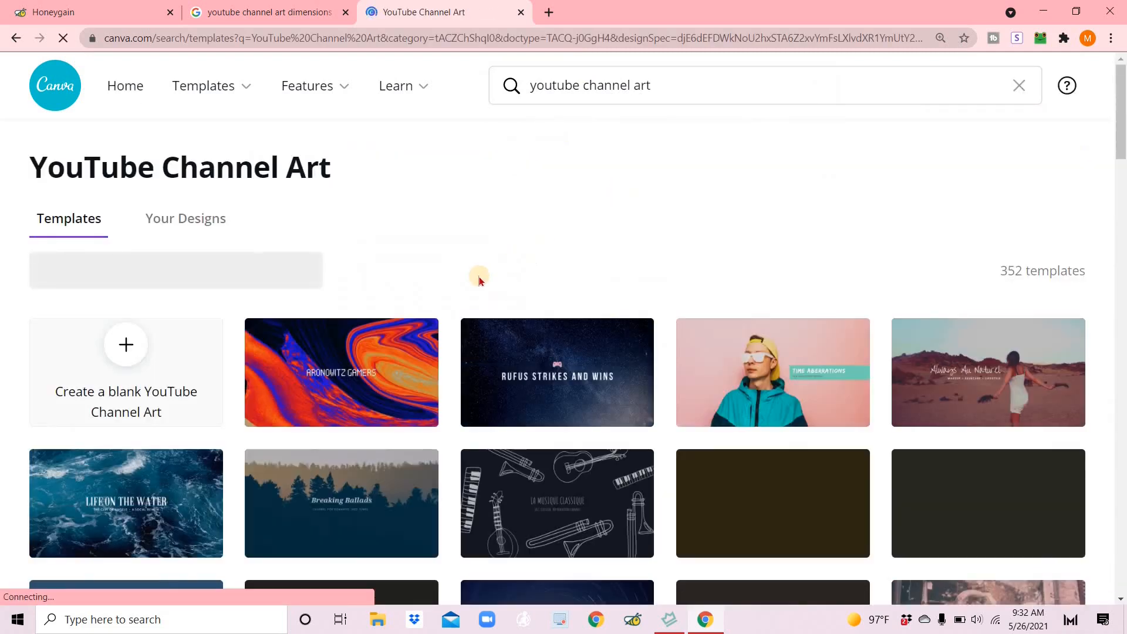
- Browse the YouTube Channel Art templates for banner layout ideas
{"action": "scroll", "coordinate": [445, 337], "scroll_direction": "down", "scroll_amount": 10}
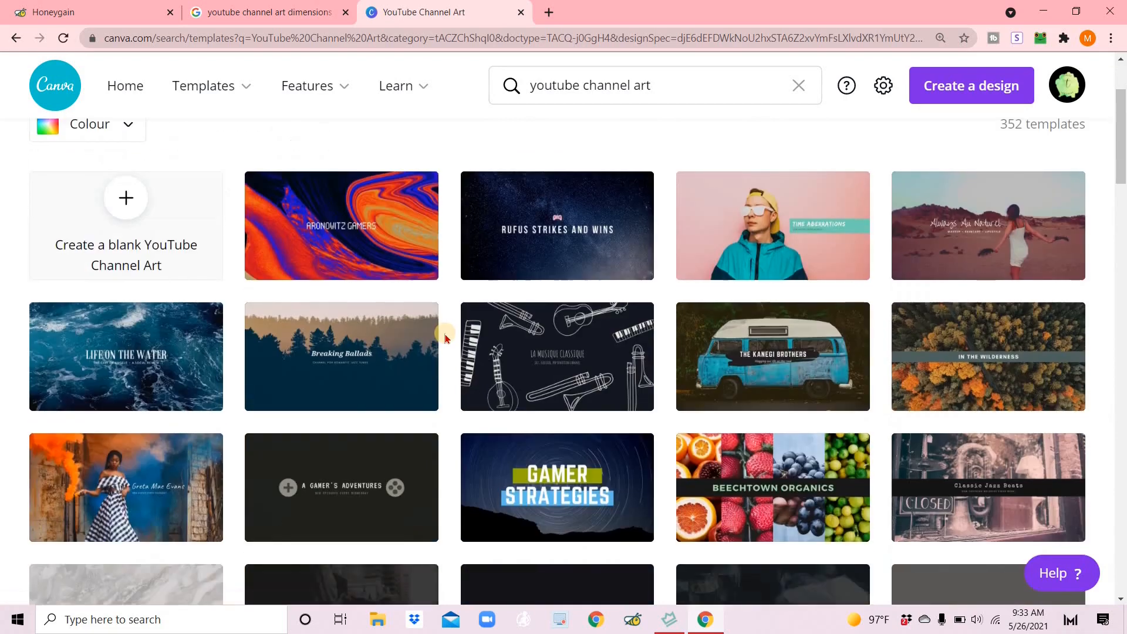
{"action": "scroll", "coordinate": [445, 337], "scroll_direction": "down", "scroll_amount": 8}
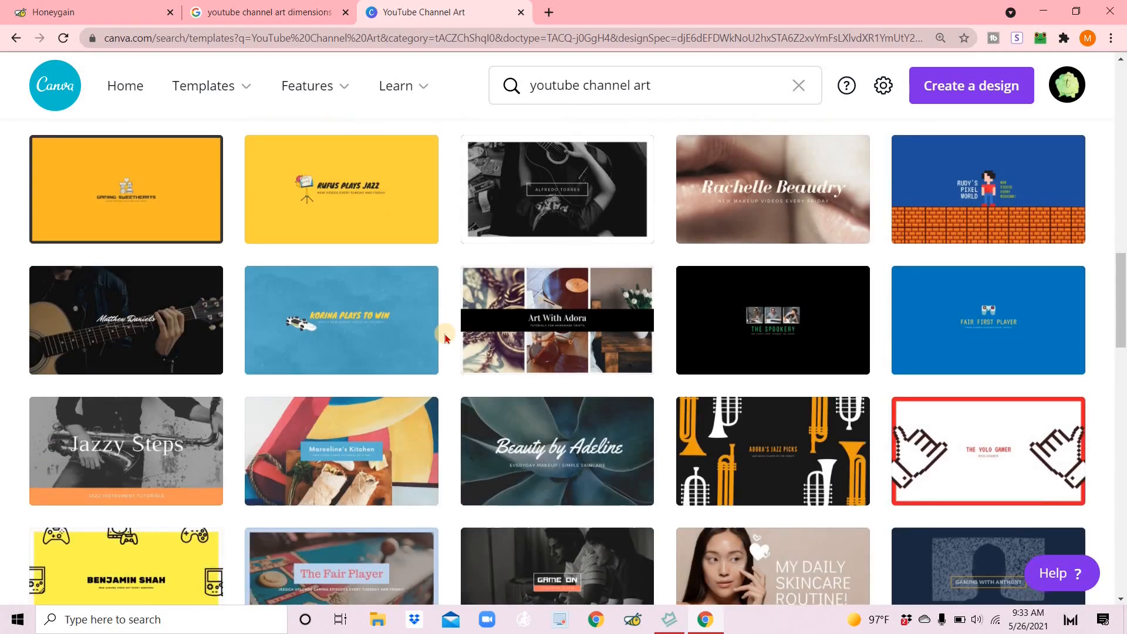
{"action": "scroll", "coordinate": [445, 337], "scroll_direction": "up", "scroll_amount": 4}
{"action": "scroll", "coordinate": [445, 337], "scroll_direction": "up", "scroll_amount": 3}
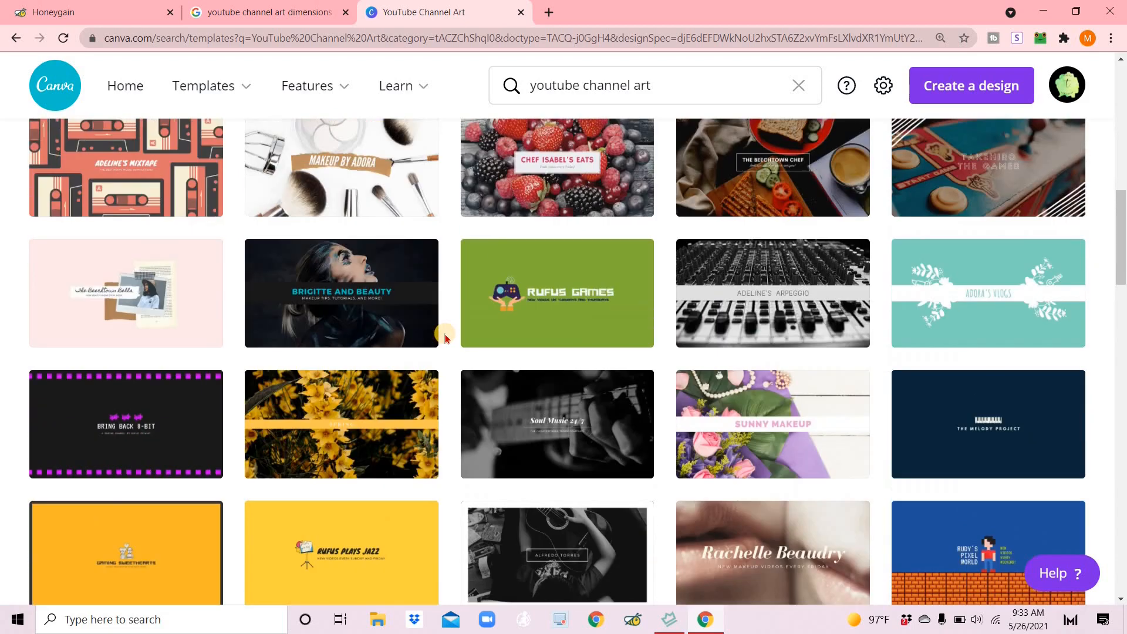
{"action": "scroll", "coordinate": [445, 337], "scroll_direction": "up", "scroll_amount": 3}
{"action": "scroll", "coordinate": [445, 337], "scroll_direction": "up", "scroll_amount": 10}
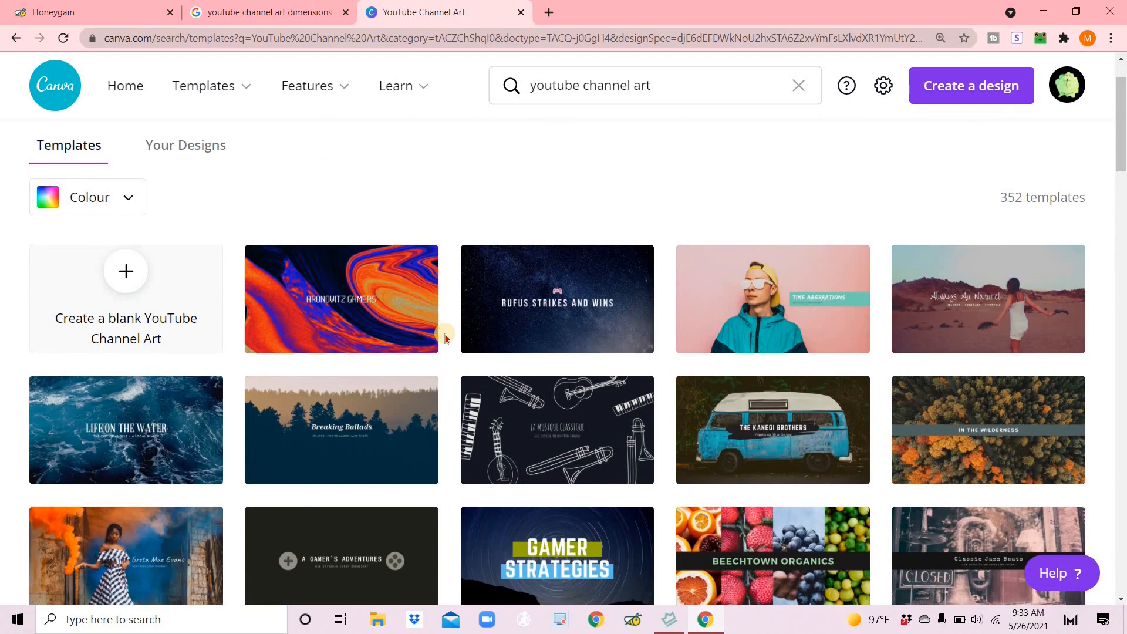
{"action": "scroll", "coordinate": [445, 337], "scroll_direction": "up", "scroll_amount": 2}
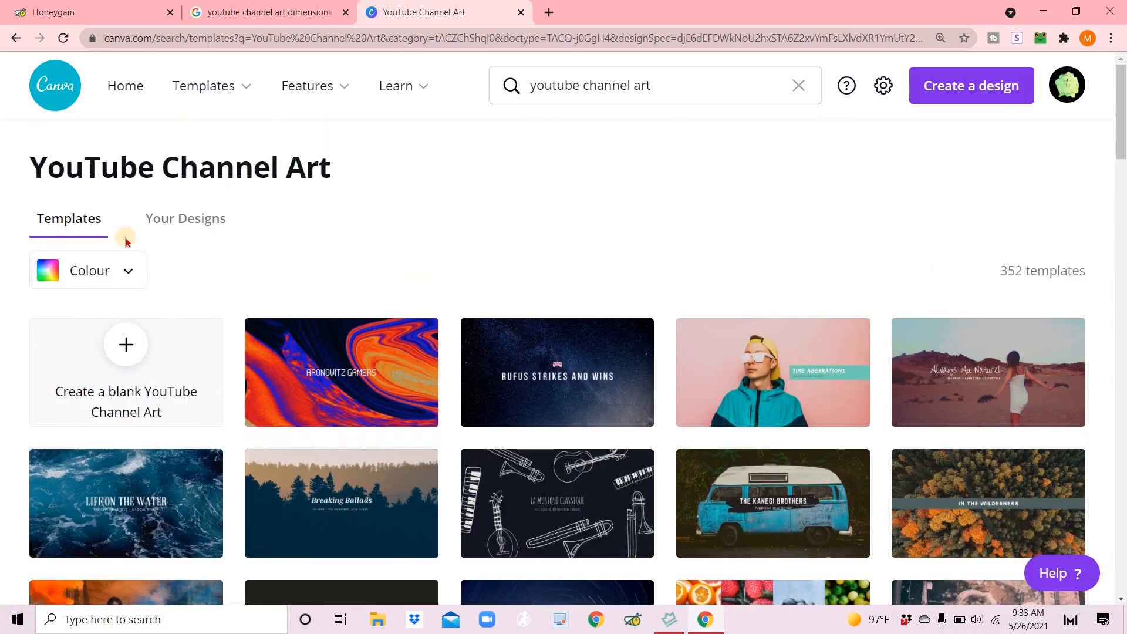
- Return to the Canva home page and open the most recently edited pink banner from your own designs
{"action": "left_click", "coordinate": [125, 94]}
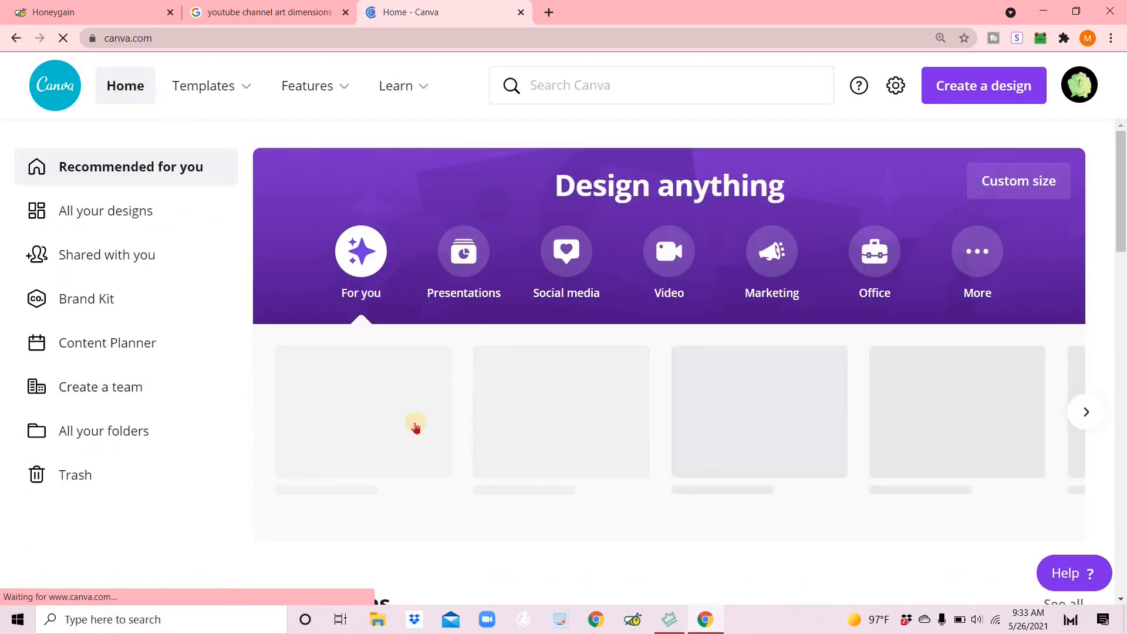
{"action": "scroll", "coordinate": [415, 429], "scroll_direction": "down", "scroll_amount": 5}
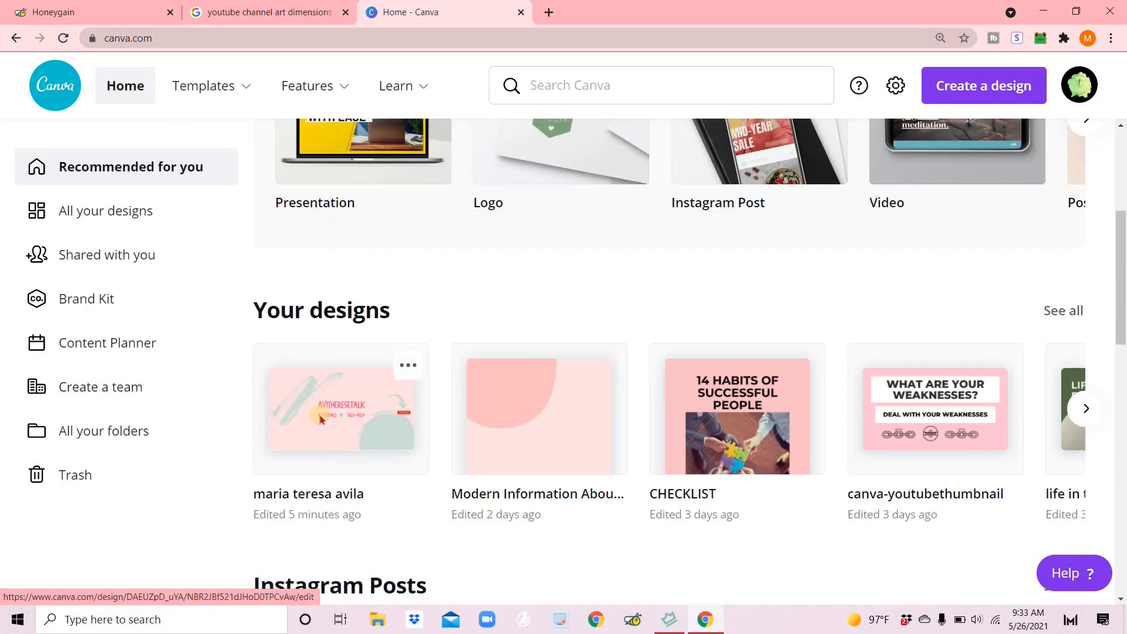
{"action": "left_click", "coordinate": [411, 422]}
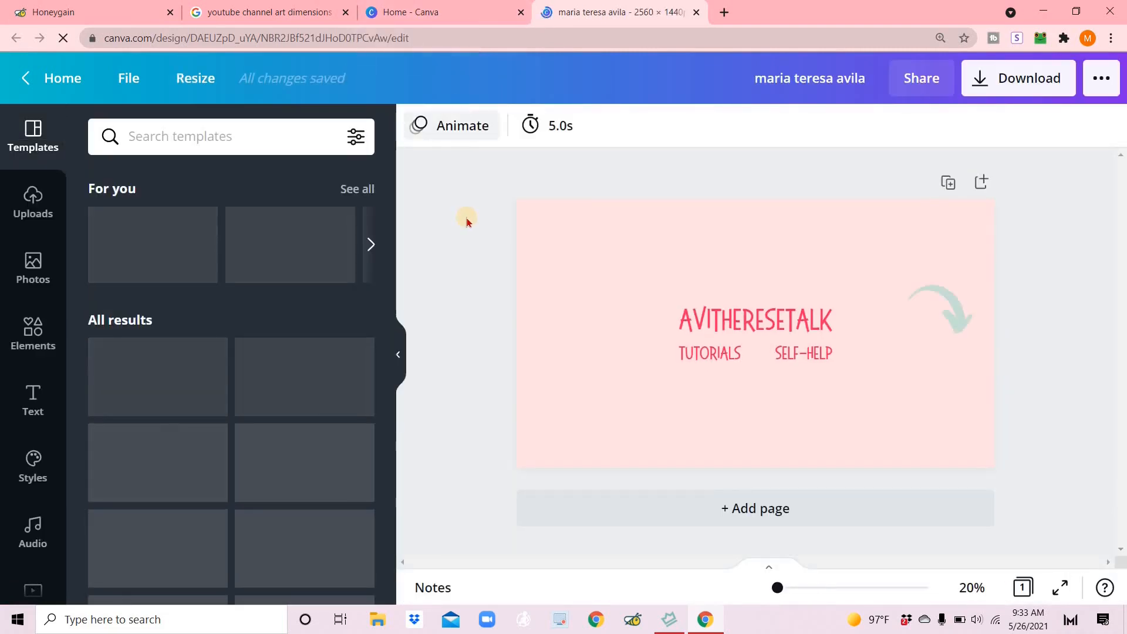
- Add a second page with the uploaded banner size template as its background, plus a blank third page
{"action": "left_click", "coordinate": [724, 517]}
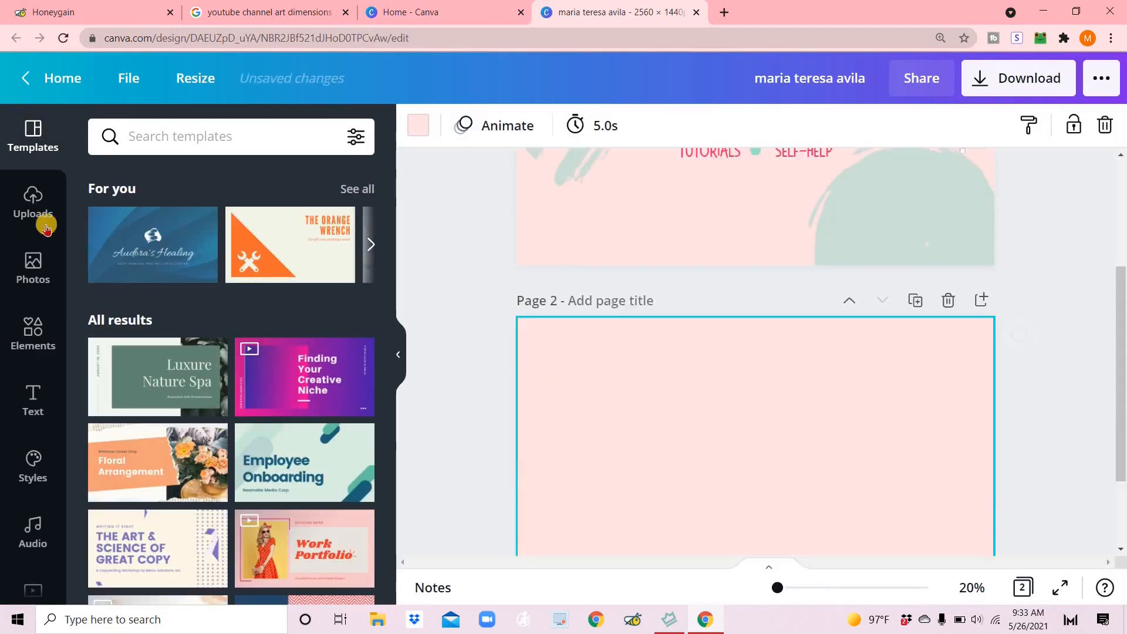
{"action": "left_click", "coordinate": [33, 202]}
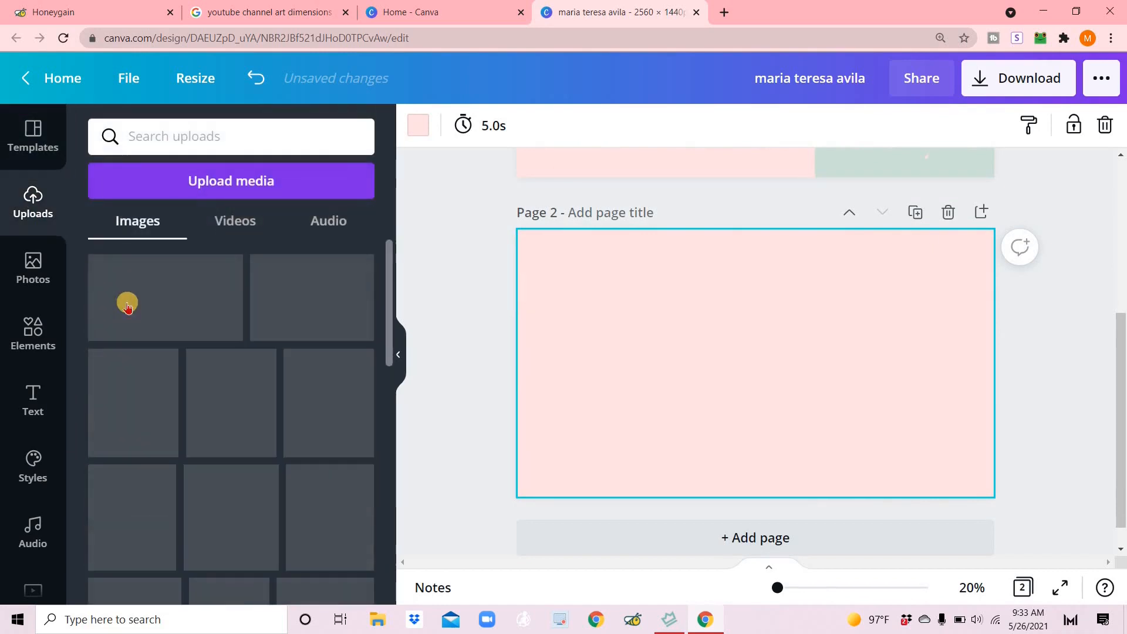
{"action": "left_click", "coordinate": [153, 294]}
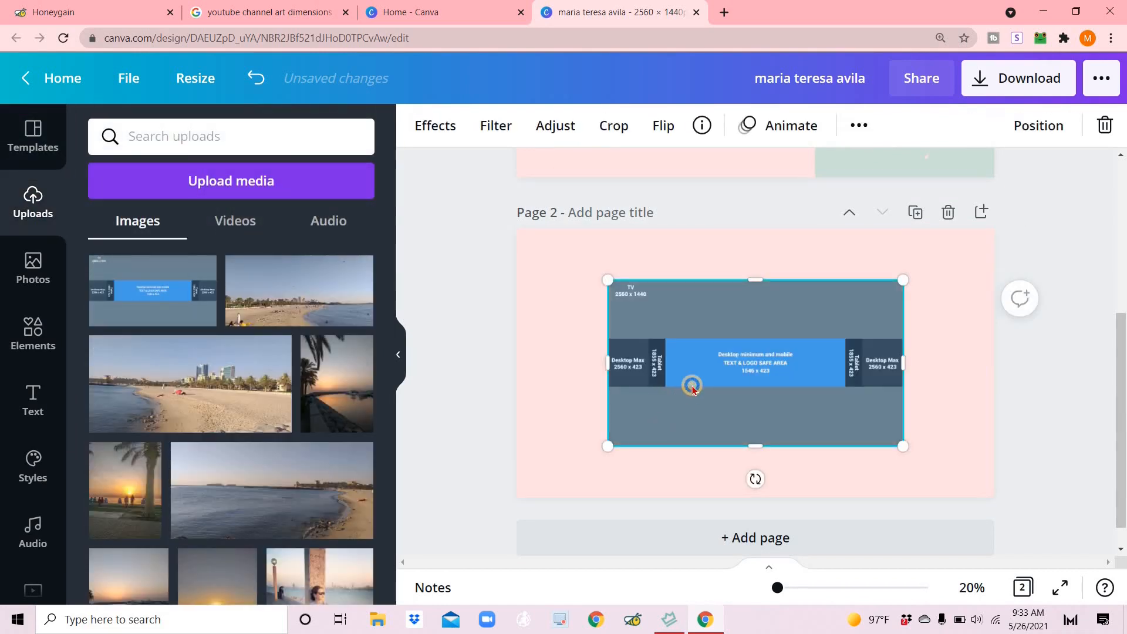
{"action": "right_click", "coordinate": [689, 385]}
{"action": "left_click", "coordinate": [798, 591]}
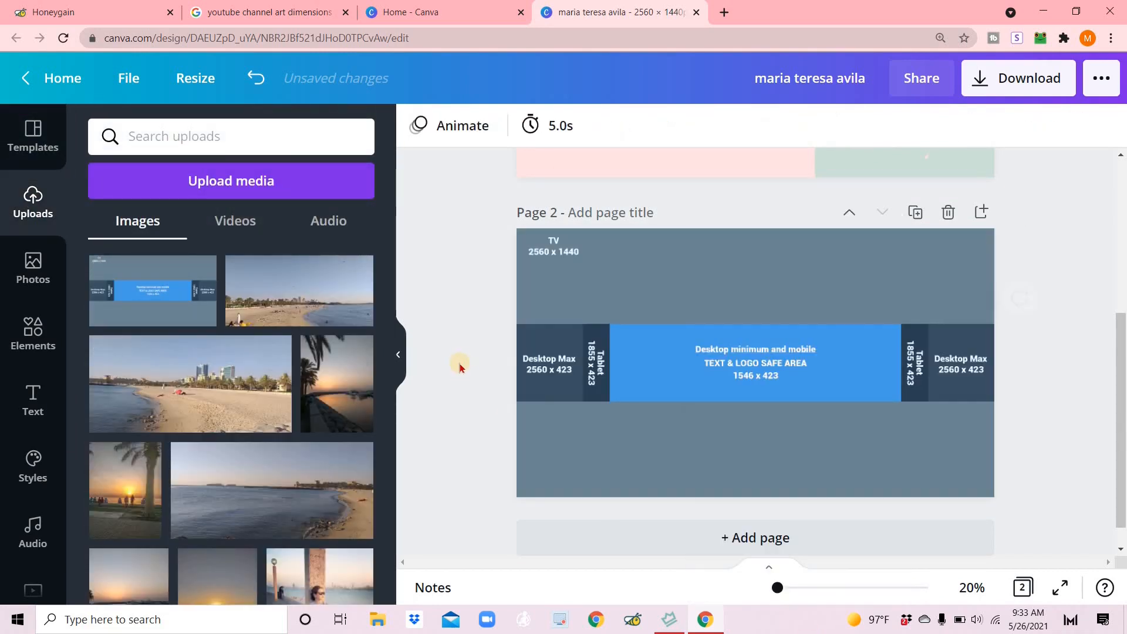
{"action": "scroll", "coordinate": [722, 511], "scroll_direction": "down", "scroll_amount": 1}
{"action": "left_click", "coordinate": [736, 508]}
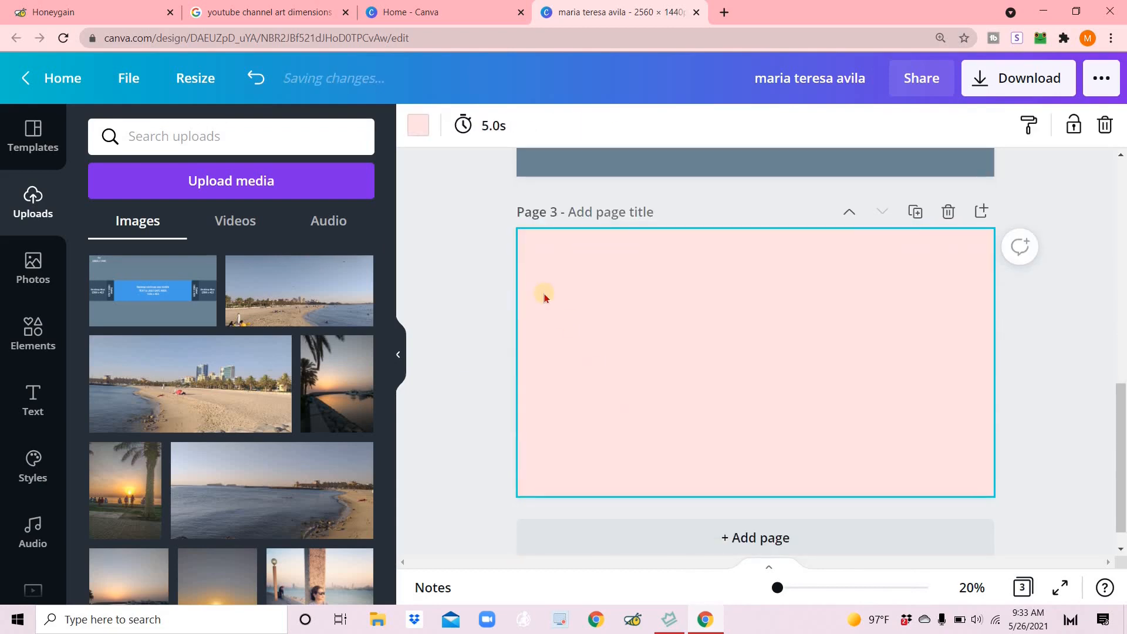
- Show the rulers and guides in the banner design
{"action": "scroll", "coordinate": [480, 338], "scroll_direction": "up", "scroll_amount": 6}
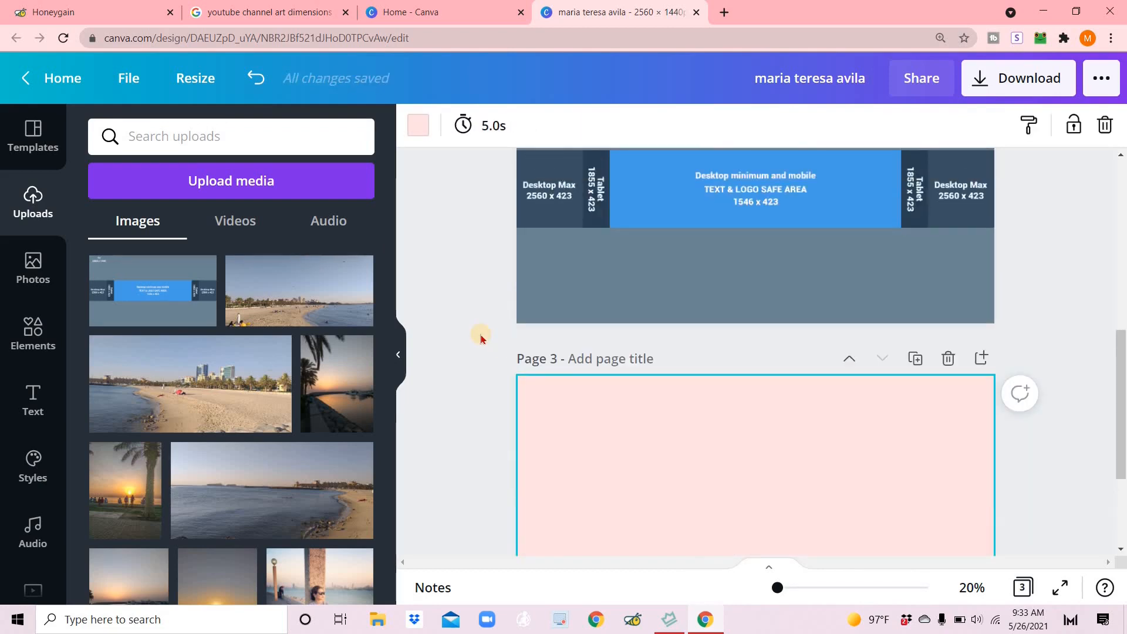
{"action": "left_click", "coordinate": [126, 80]}
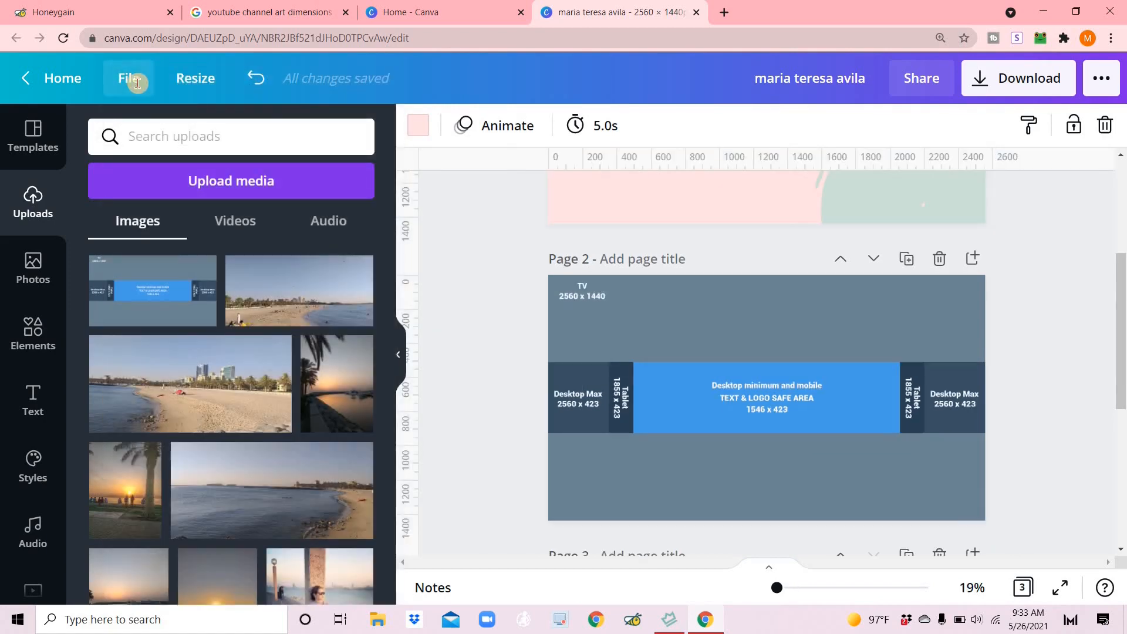
{"action": "left_click", "coordinate": [129, 78]}
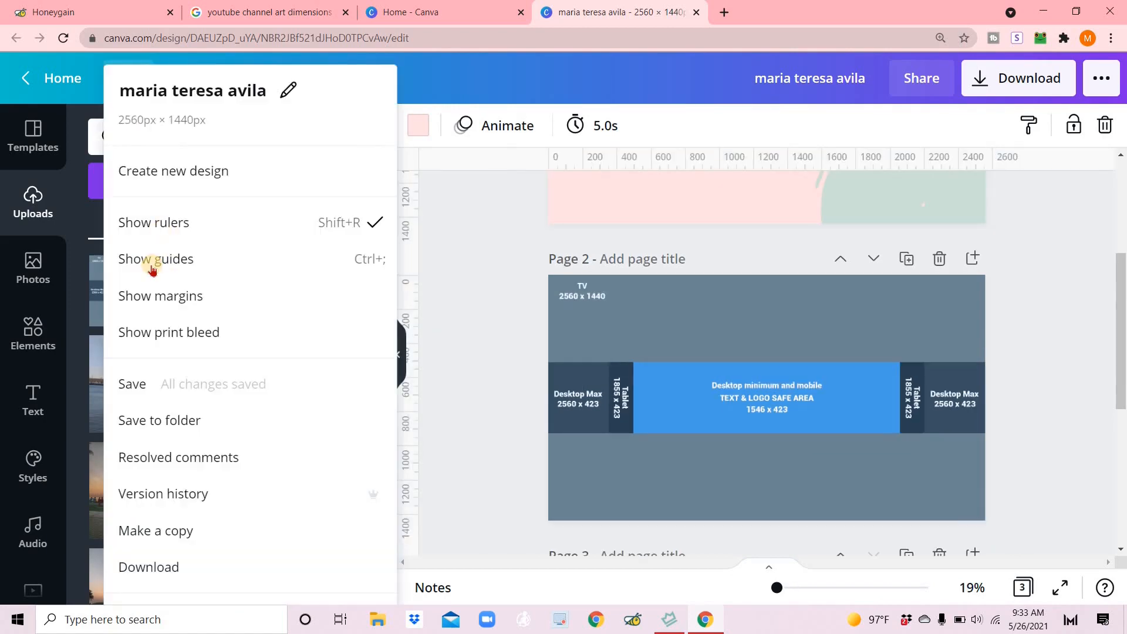
{"action": "left_click", "coordinate": [153, 259]}
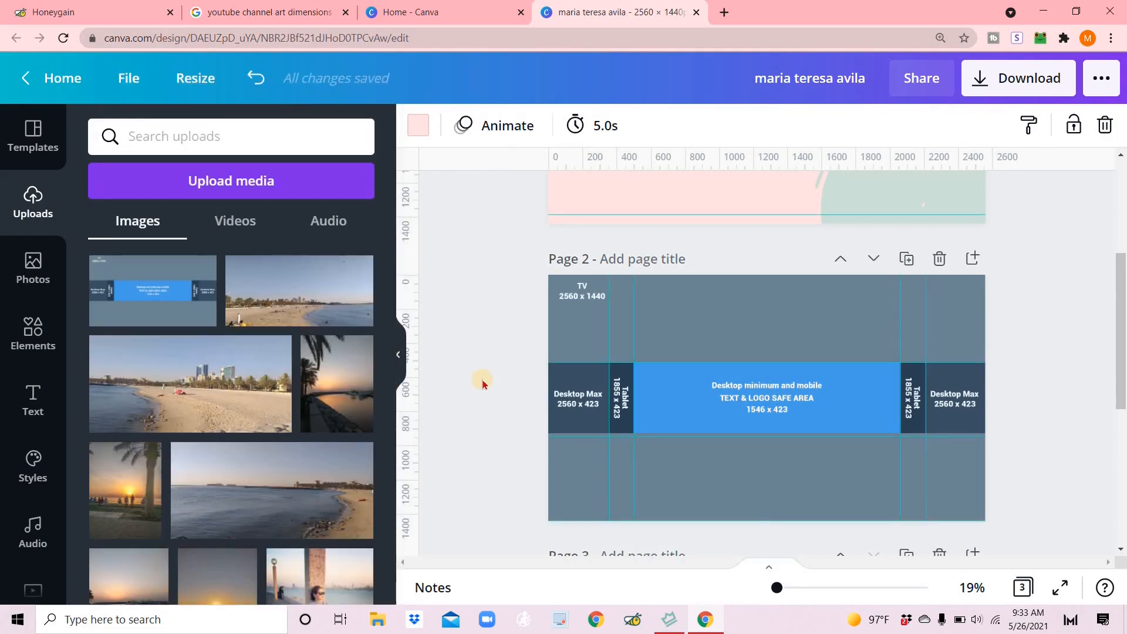
- Compare the guide lines on blank page 3 with the TV, desktop, tablet and safe areas of the size template on page 2
{"action": "scroll", "coordinate": [656, 320], "scroll_direction": "down", "scroll_amount": 1}
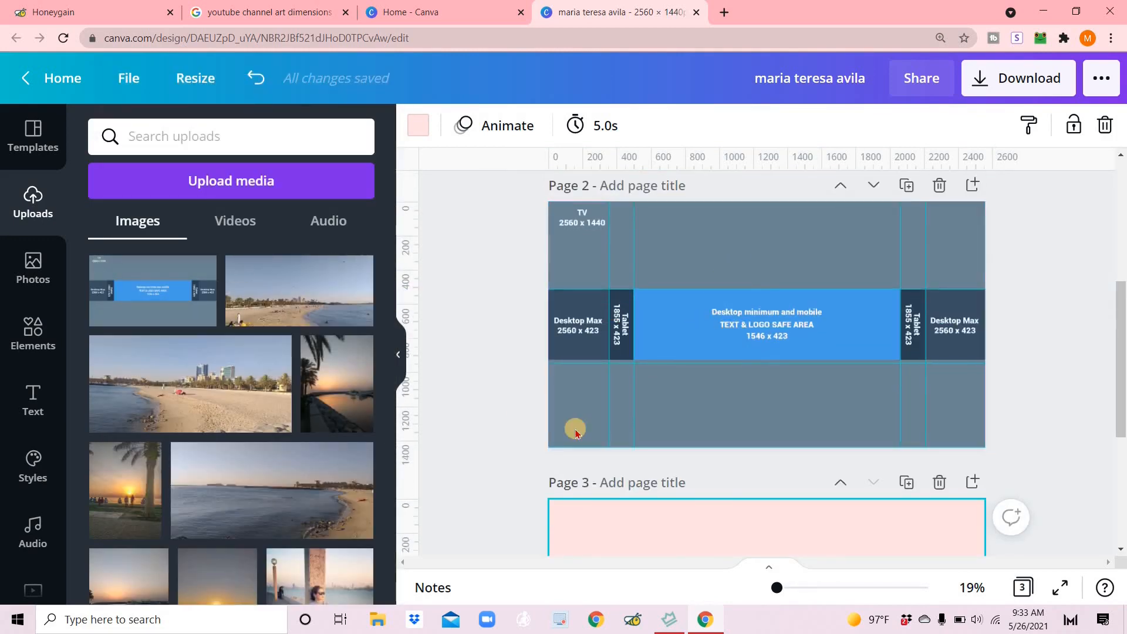
{"action": "scroll", "coordinate": [731, 423], "scroll_direction": "down", "scroll_amount": 2}
{"action": "scroll", "coordinate": [731, 422], "scroll_direction": "down", "scroll_amount": 2}
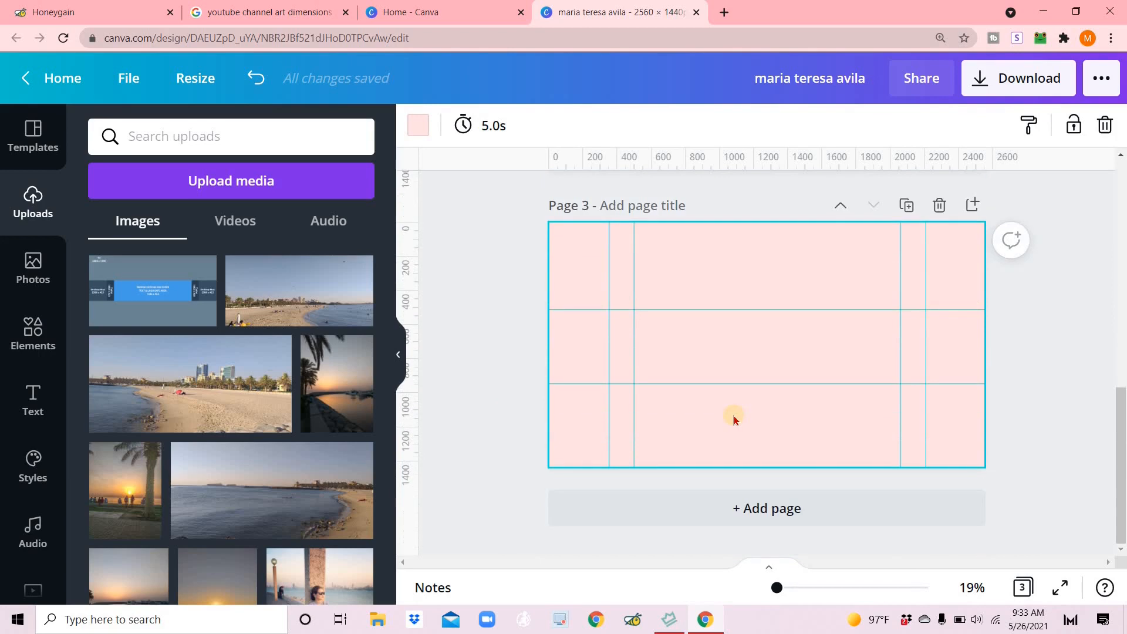
{"action": "scroll", "coordinate": [734, 419], "scroll_direction": "up", "scroll_amount": 3}
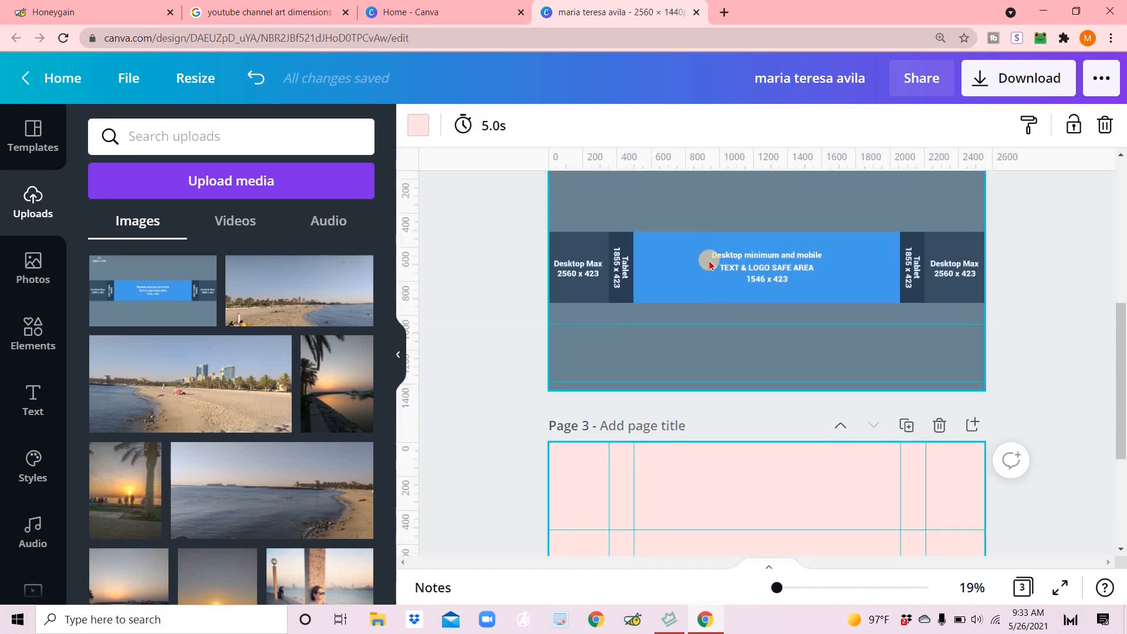
{"action": "scroll", "coordinate": [699, 368], "scroll_direction": "up", "scroll_amount": 2}
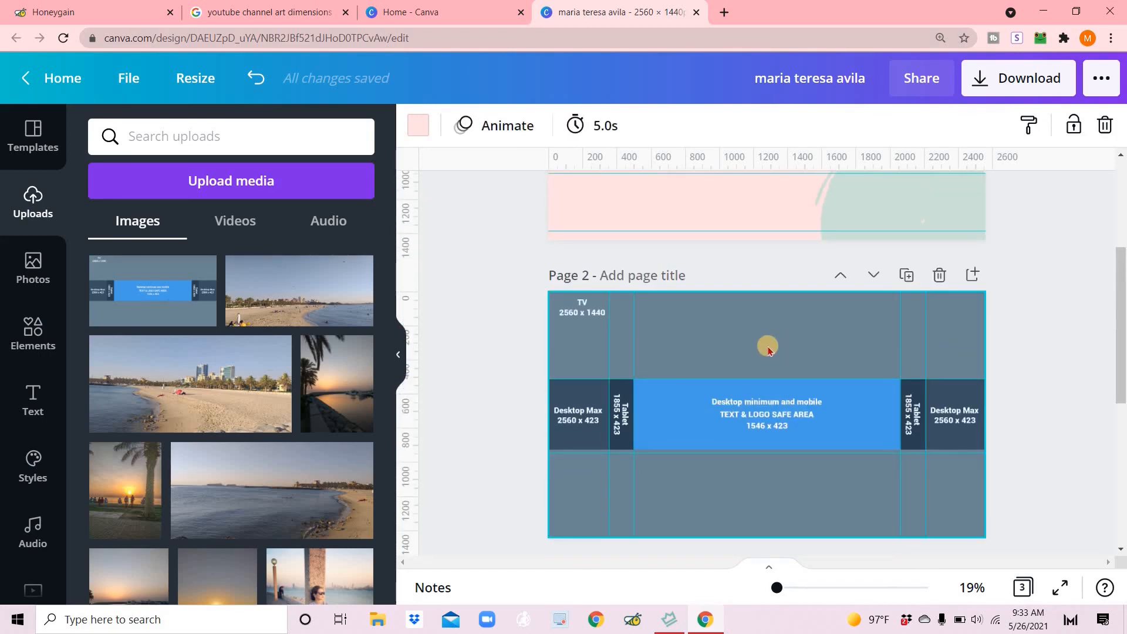
{"action": "scroll", "coordinate": [767, 354], "scroll_direction": "down", "scroll_amount": 2}
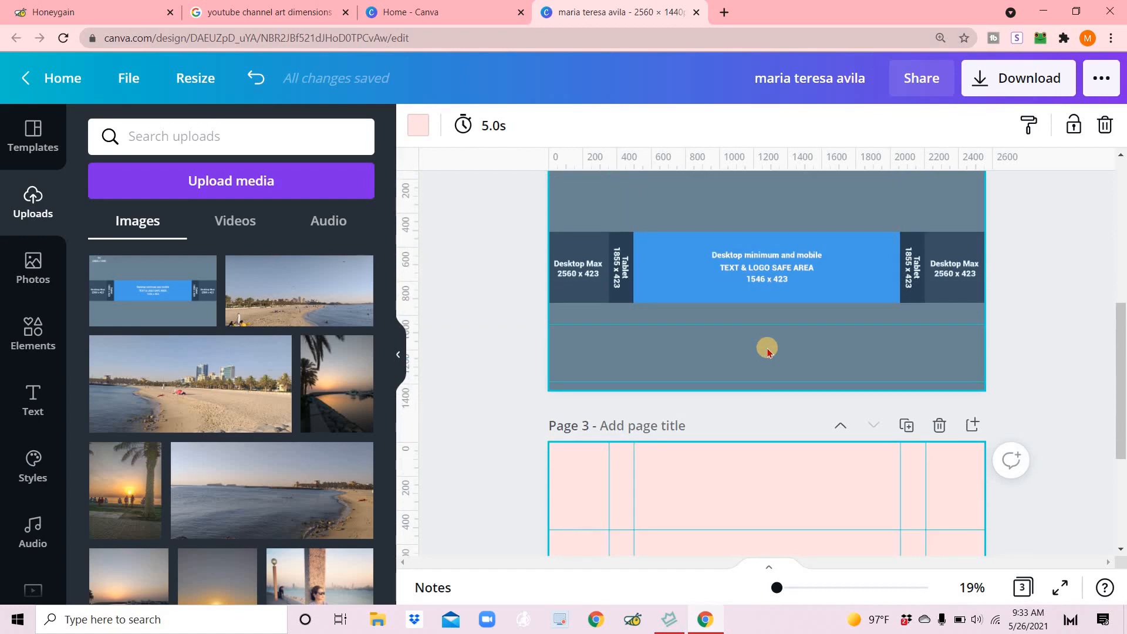
{"action": "scroll", "coordinate": [768, 351], "scroll_direction": "down", "scroll_amount": 3}
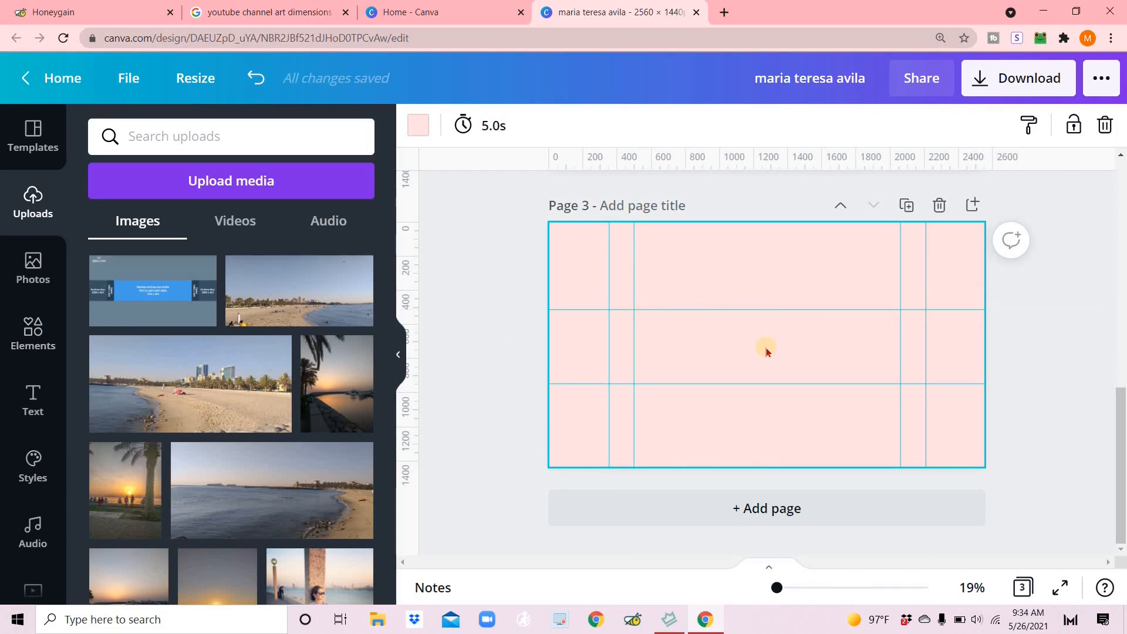
{"action": "scroll", "coordinate": [696, 338], "scroll_direction": "up", "scroll_amount": 4}
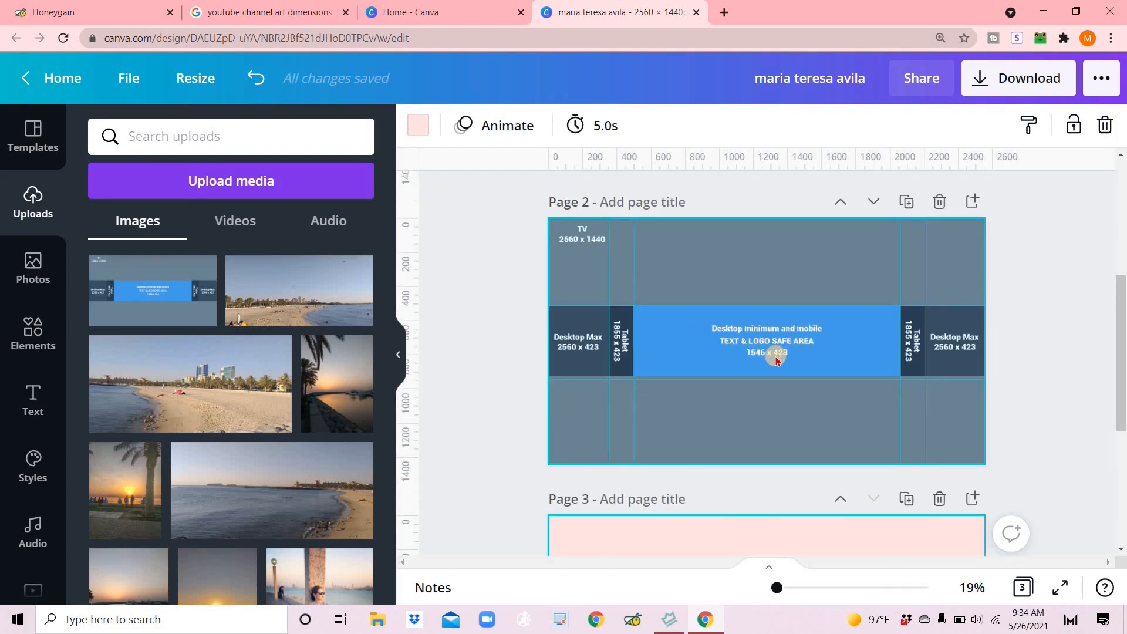
{"action": "scroll", "coordinate": [777, 361], "scroll_direction": "down", "scroll_amount": 4}
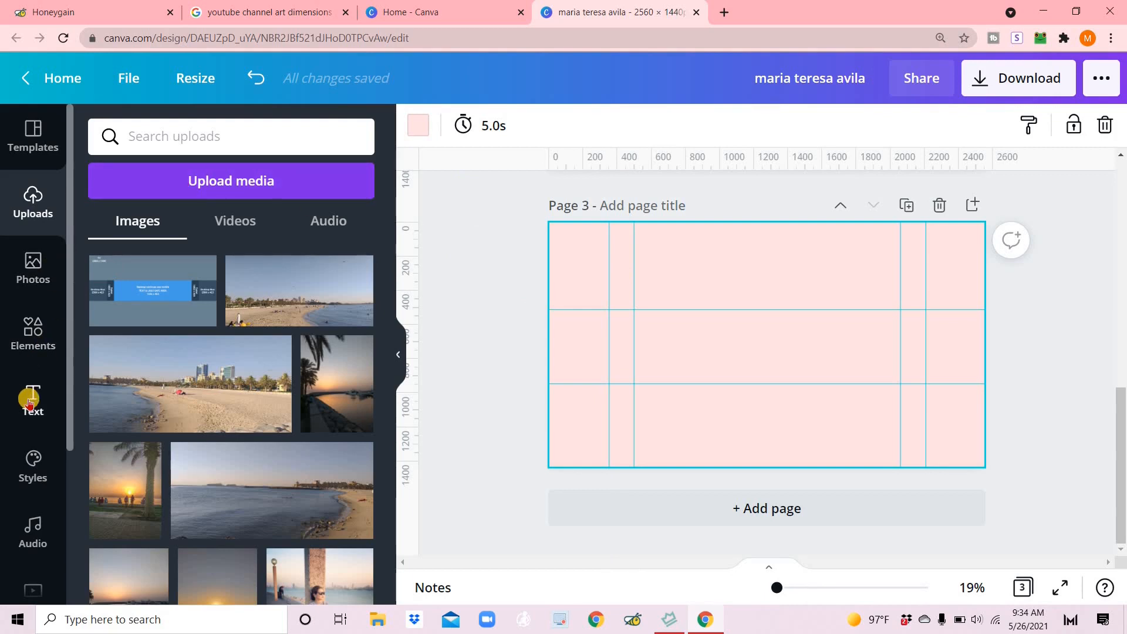
- Add a heading to page 3 and set its font size to 90
{"action": "left_click", "coordinate": [29, 402]}
{"action": "left_click", "coordinate": [152, 218]}
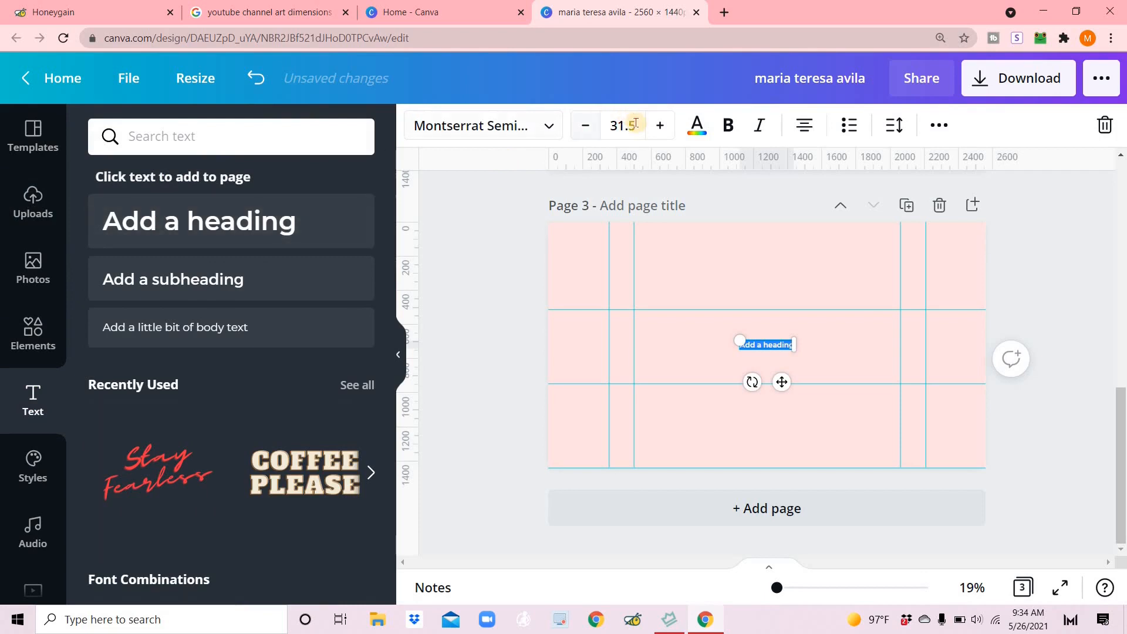
{"action": "left_click", "coordinate": [631, 118]}
{"action": "type", "text": "9"}
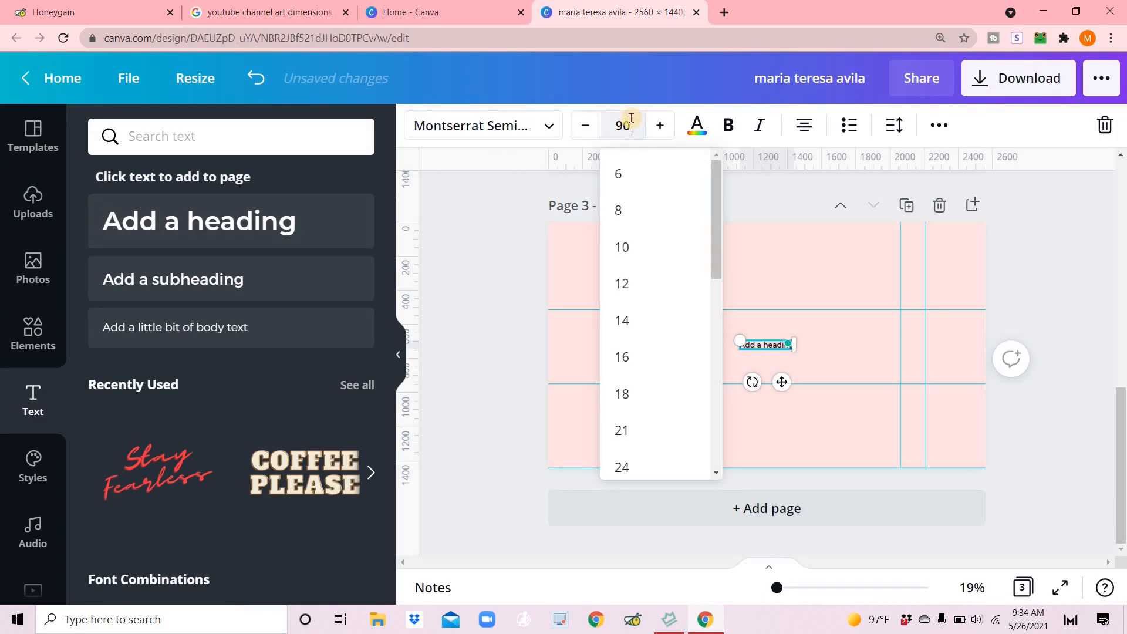
{"action": "type", "text": "0"}
{"action": "key", "text": "Return"}
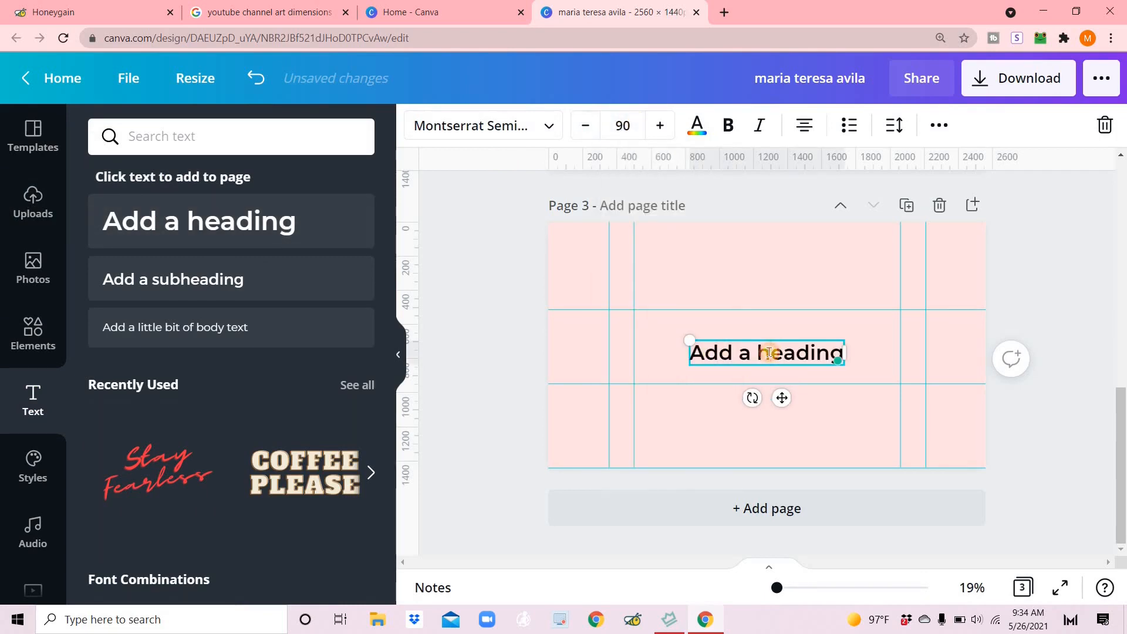
- Replace the heading text with "canva tutorial" in uppercase and move it to the upper-left part of the central safe area
{"action": "left_click", "coordinate": [769, 353]}
{"action": "type", "text": "can"}
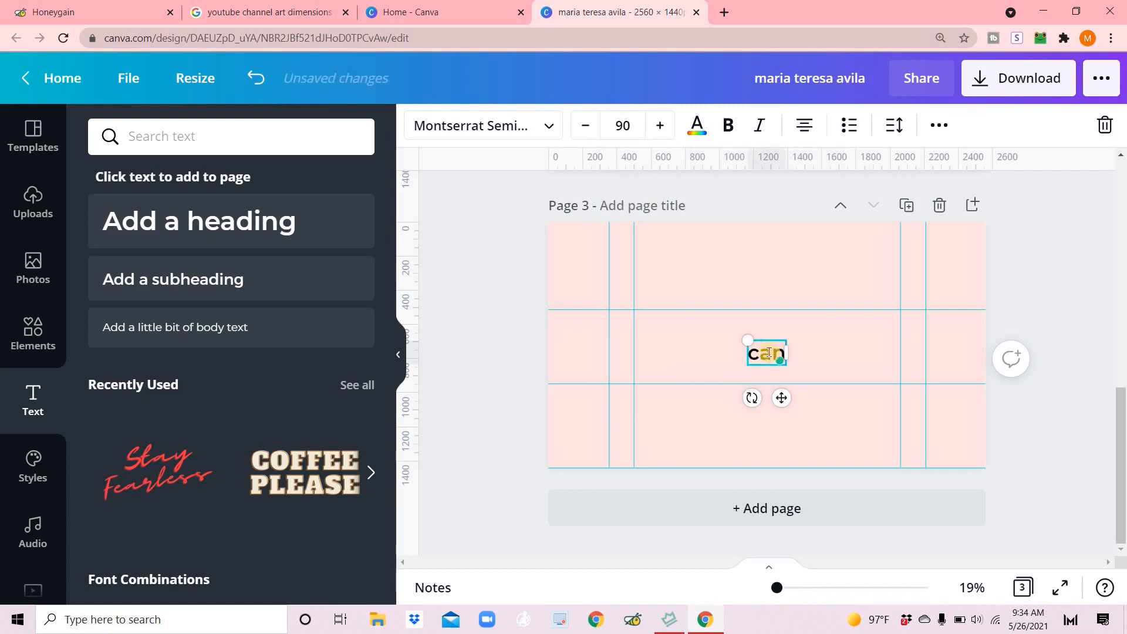
{"action": "type", "text": "va tut"}
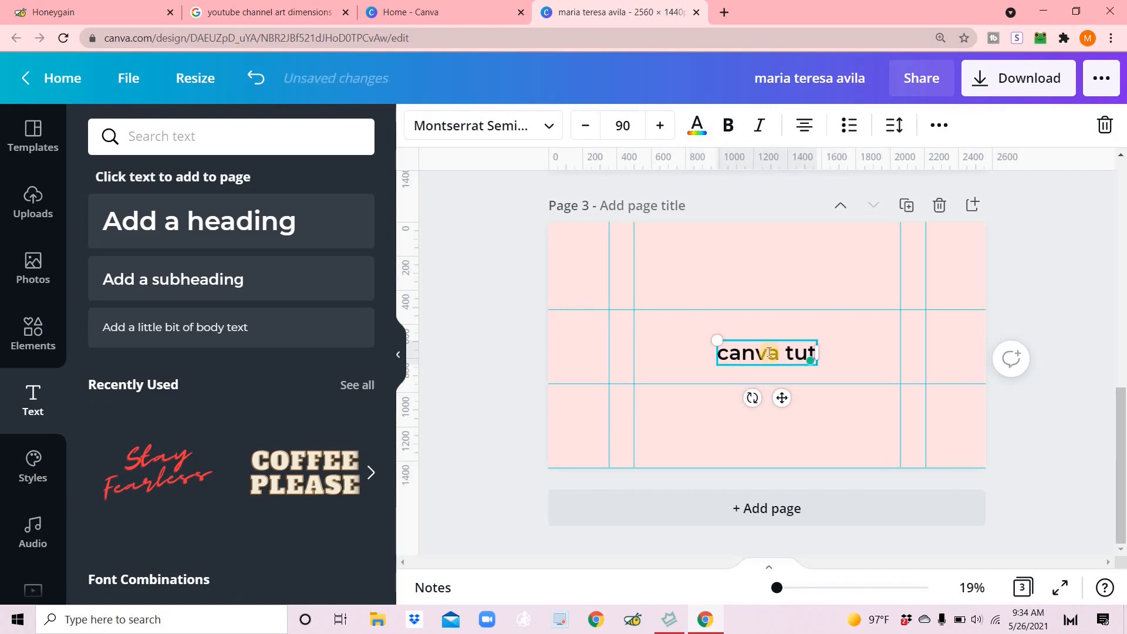
{"action": "type", "text": "orial"}
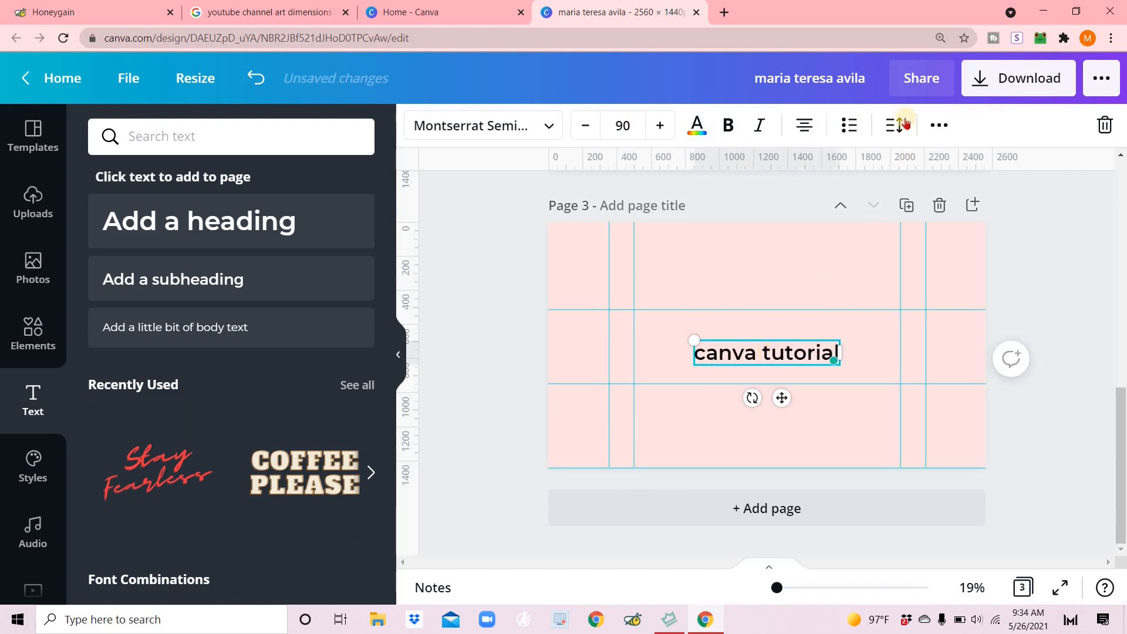
{"action": "left_click", "coordinate": [939, 125]}
{"action": "left_click", "coordinate": [476, 170]}
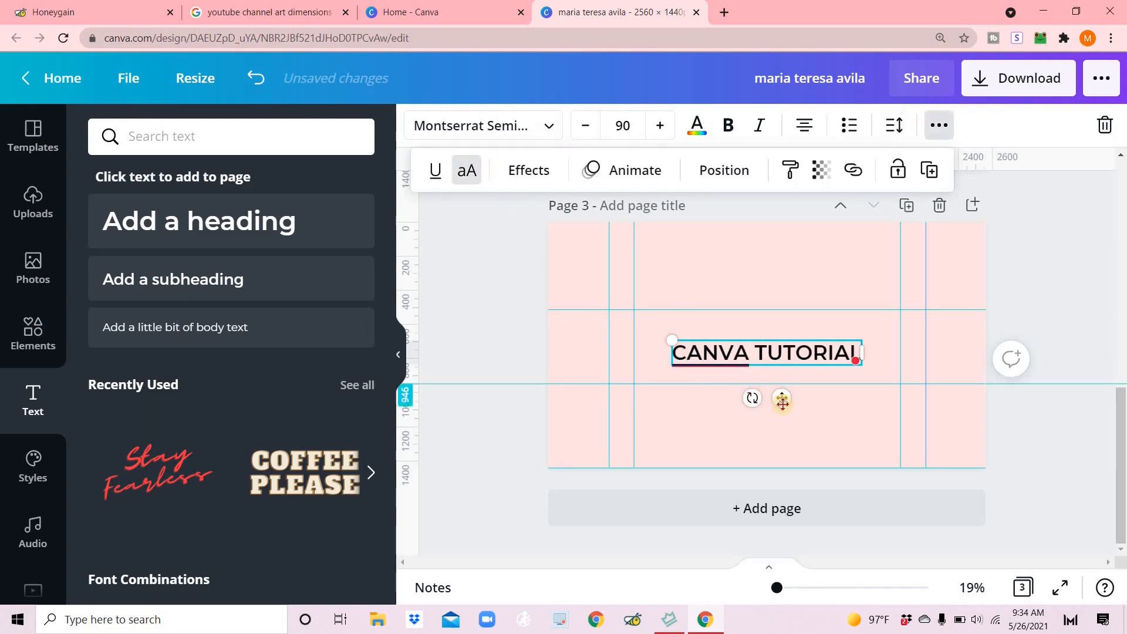
{"action": "left_click_drag", "start_coordinate": [772, 394], "coordinate": [751, 382]}
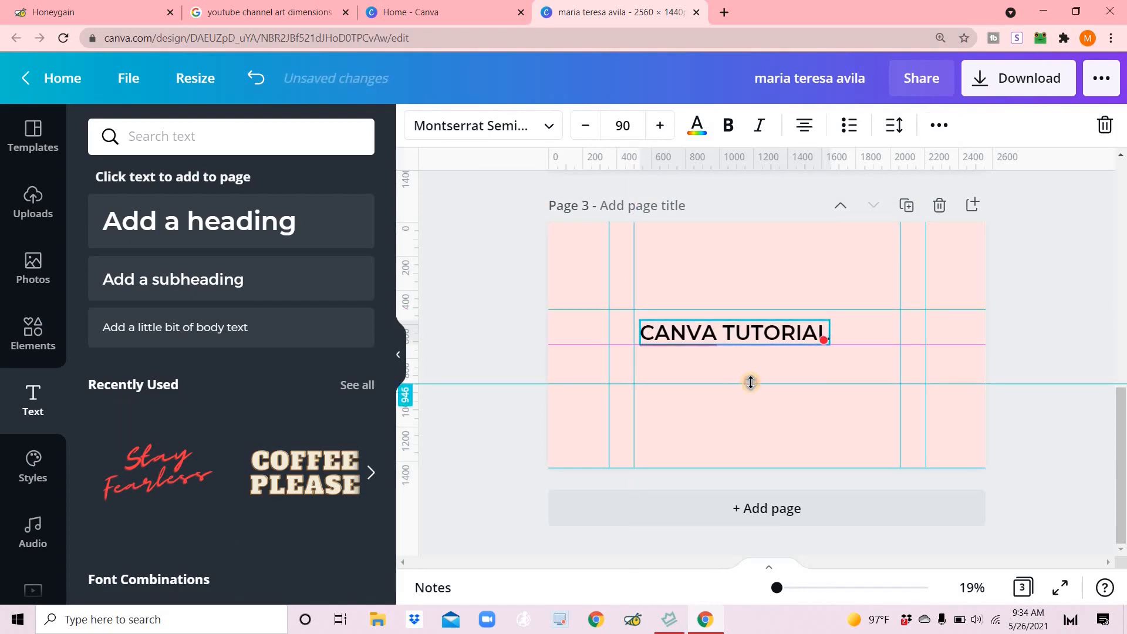
- Add a subheading to page 3 and set its font size to 50
{"action": "left_click", "coordinate": [160, 280]}
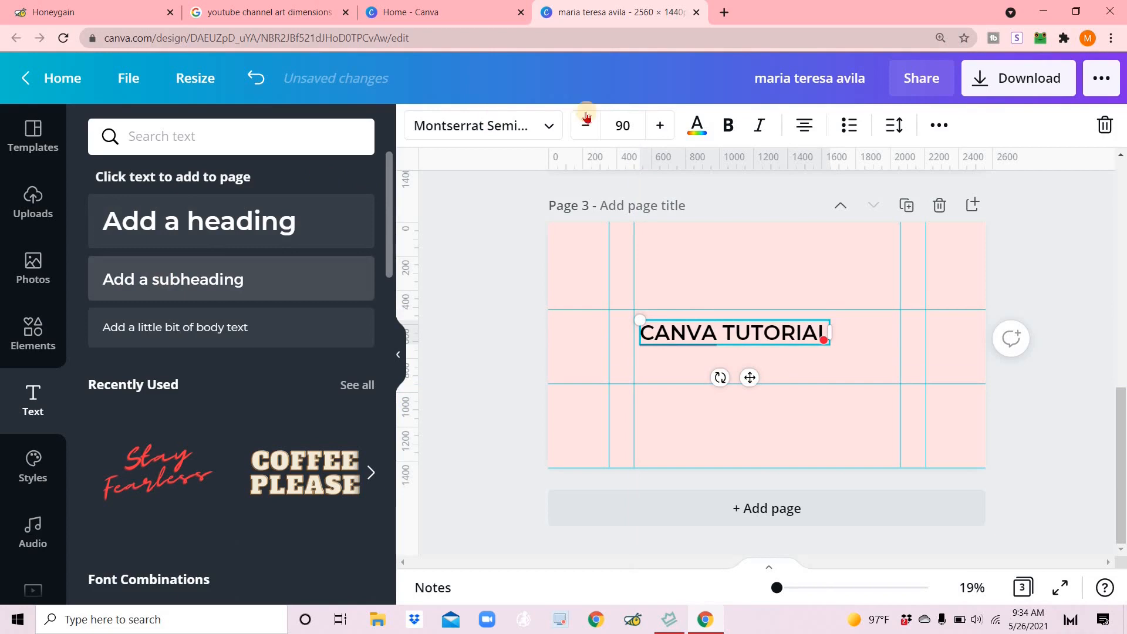
{"action": "left_click", "coordinate": [634, 127]}
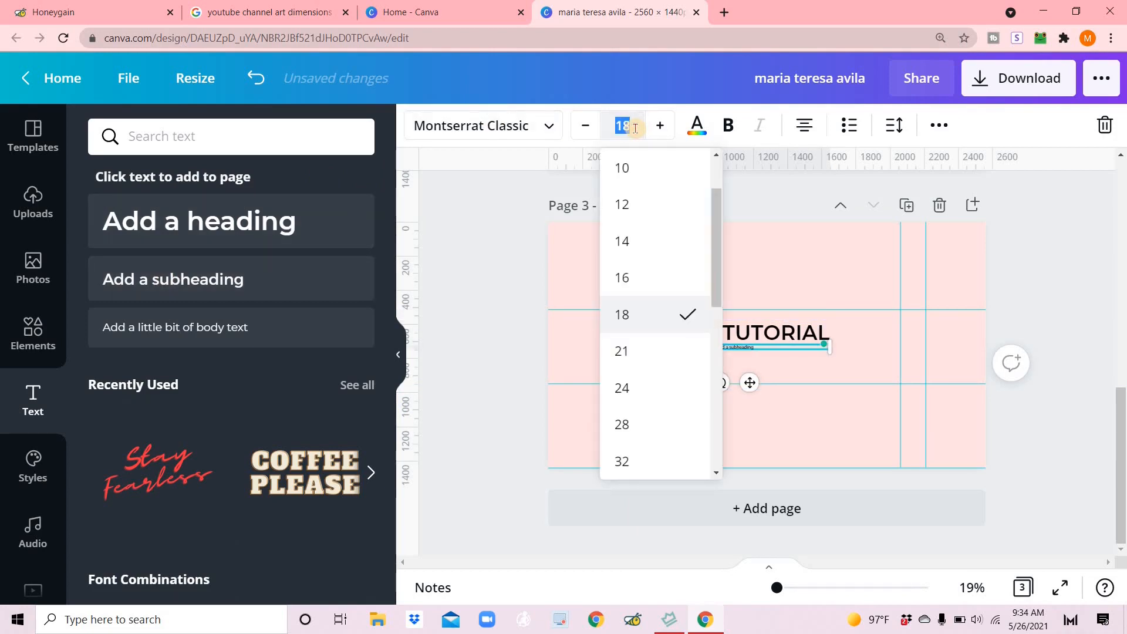
{"action": "type", "text": "50"}
{"action": "key", "text": "Return"}
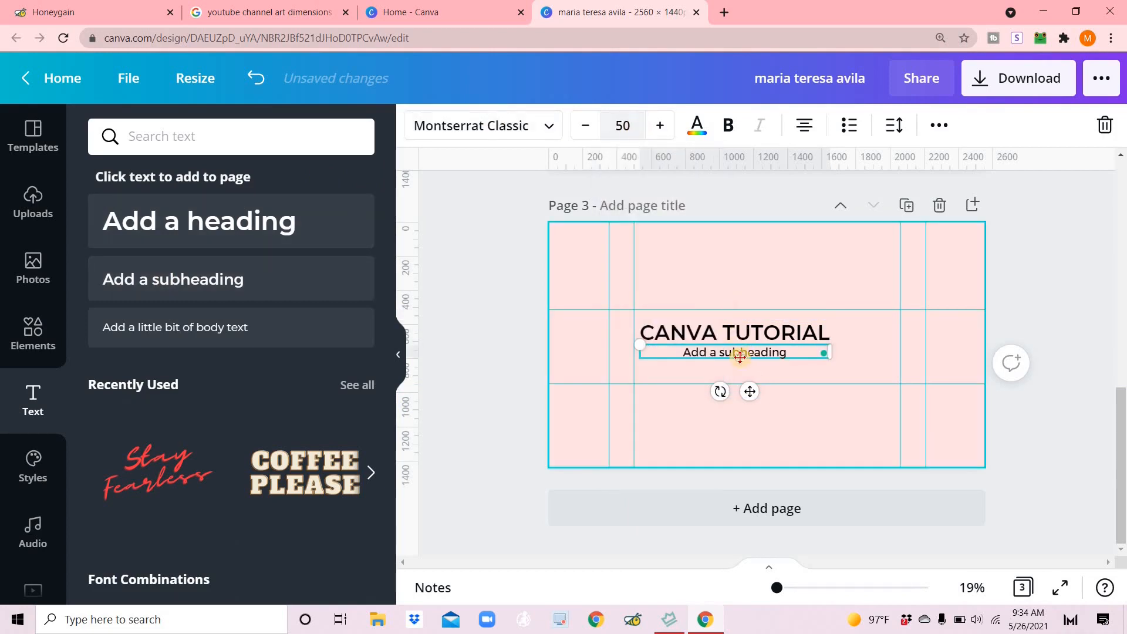
- Replace the subheading text with "new video every week" in uppercase and position it just below the CANVA TUTORIAL heading
{"action": "triple_click", "coordinate": [743, 354]}
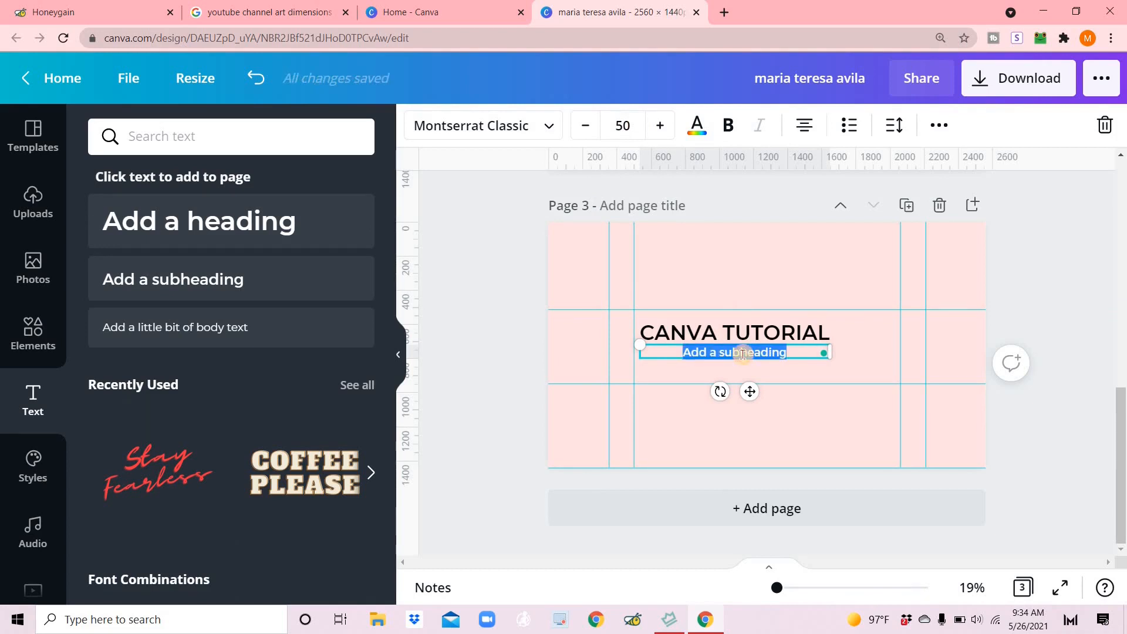
{"action": "type", "text": "ne"}
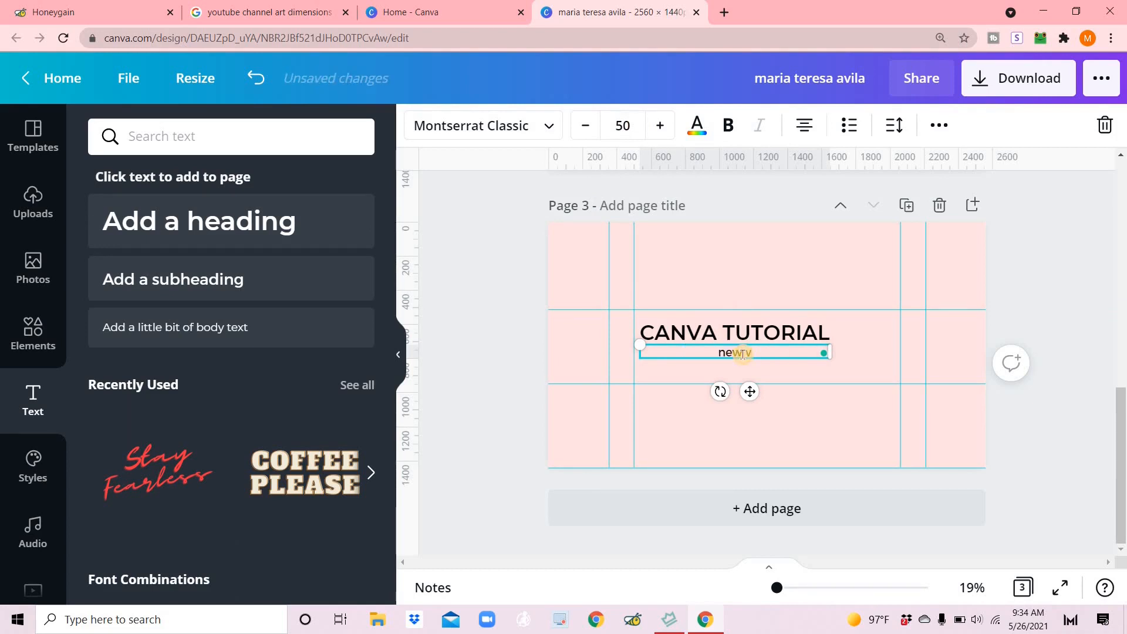
{"action": "type", "text": "w video every week"}
{"action": "left_click", "coordinate": [940, 126]}
{"action": "left_click", "coordinate": [468, 173]}
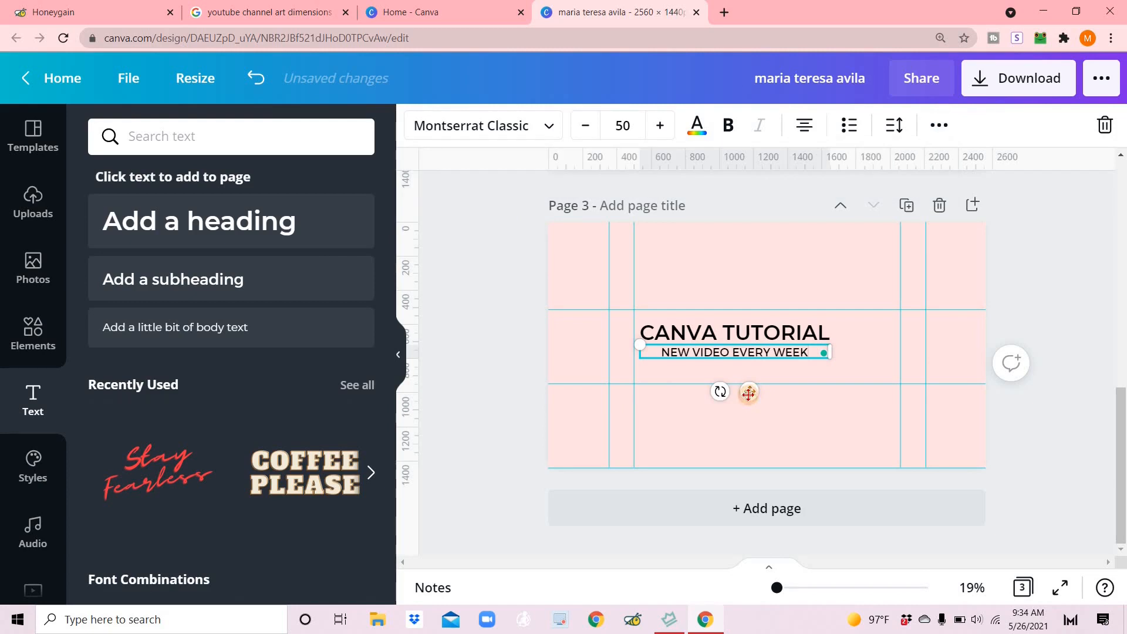
{"action": "left_click_drag", "start_coordinate": [748, 394], "coordinate": [750, 399]}
{"action": "left_click", "coordinate": [481, 345]}
- Search the elements for "canva", add the round translucent Canva logo, and shrink it to fit below the subheading's right end
{"action": "left_click", "coordinate": [38, 335]}
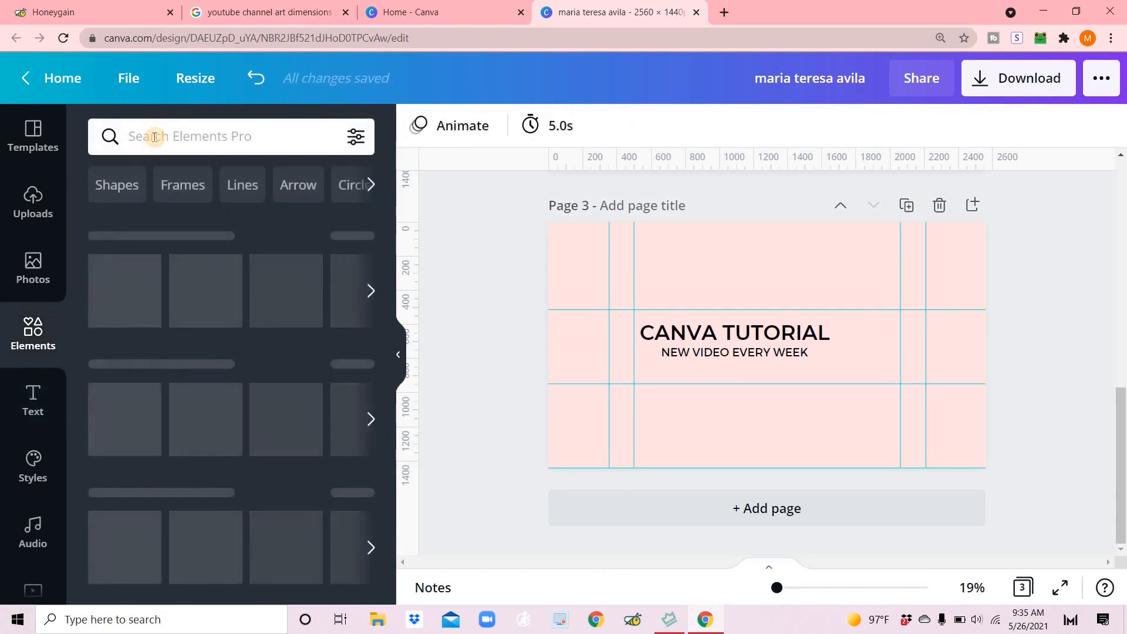
{"action": "left_click", "coordinate": [154, 137]}
{"action": "type", "text": "canva"}
{"action": "key", "text": "Return"}
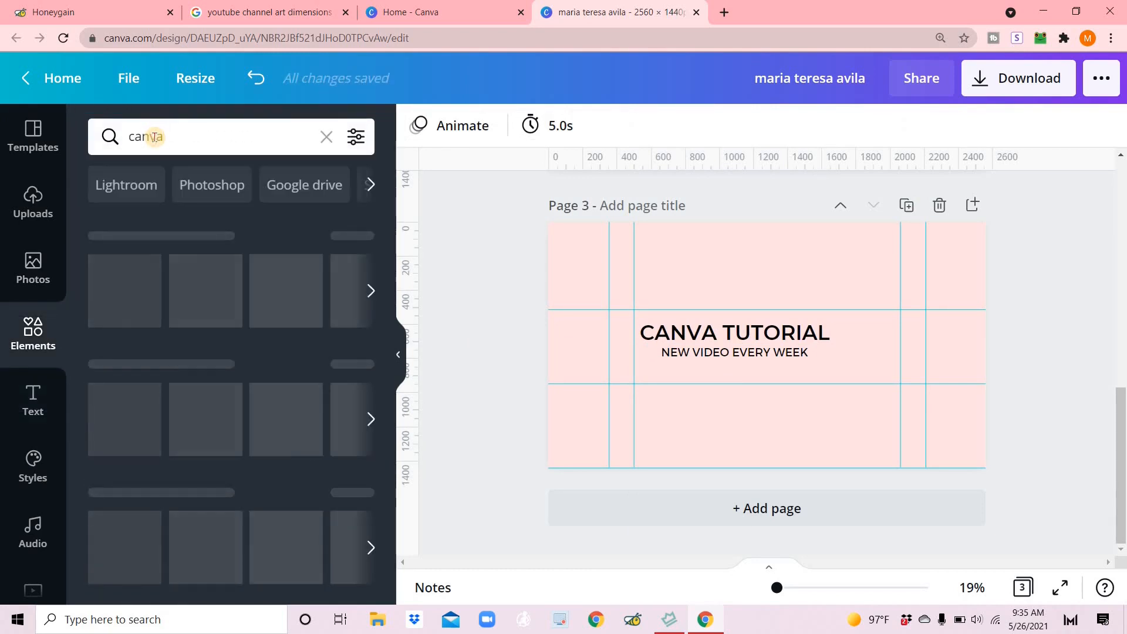
{"action": "left_click", "coordinate": [200, 239]}
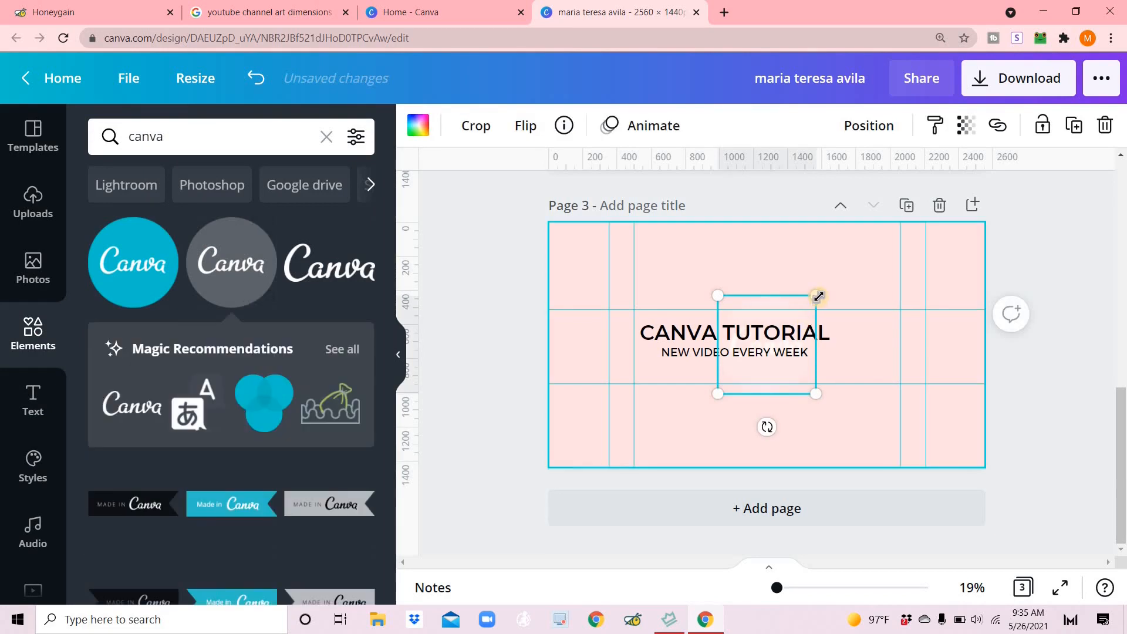
{"action": "left_click_drag", "start_coordinate": [776, 366], "coordinate": [729, 388]}
{"action": "left_click_drag", "start_coordinate": [762, 422], "coordinate": [793, 420]}
- Change the small Canva logo's colour from white to the black document colour
{"action": "left_click", "coordinate": [418, 125]}
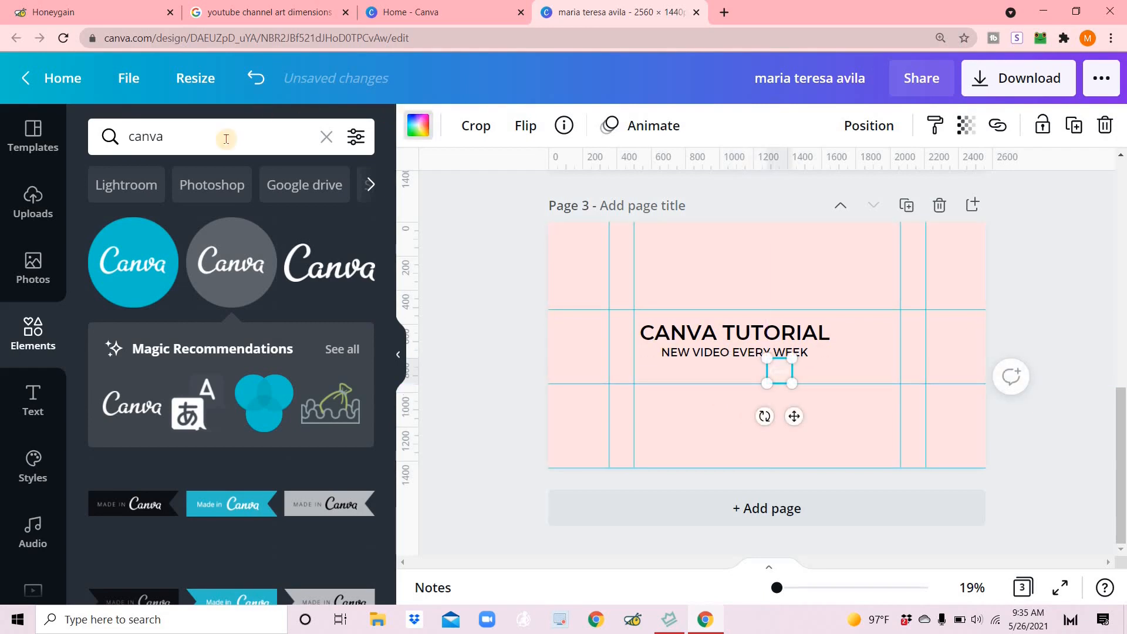
{"action": "left_click", "coordinate": [156, 227]}
{"action": "left_click", "coordinate": [505, 397]}
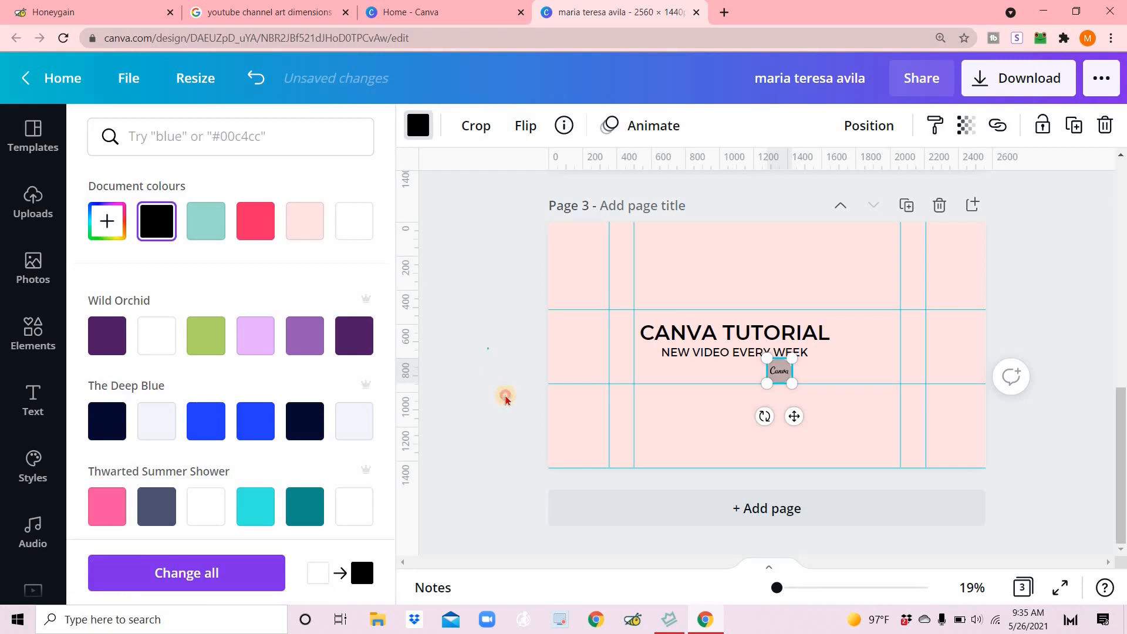
{"action": "left_click", "coordinate": [506, 397]}
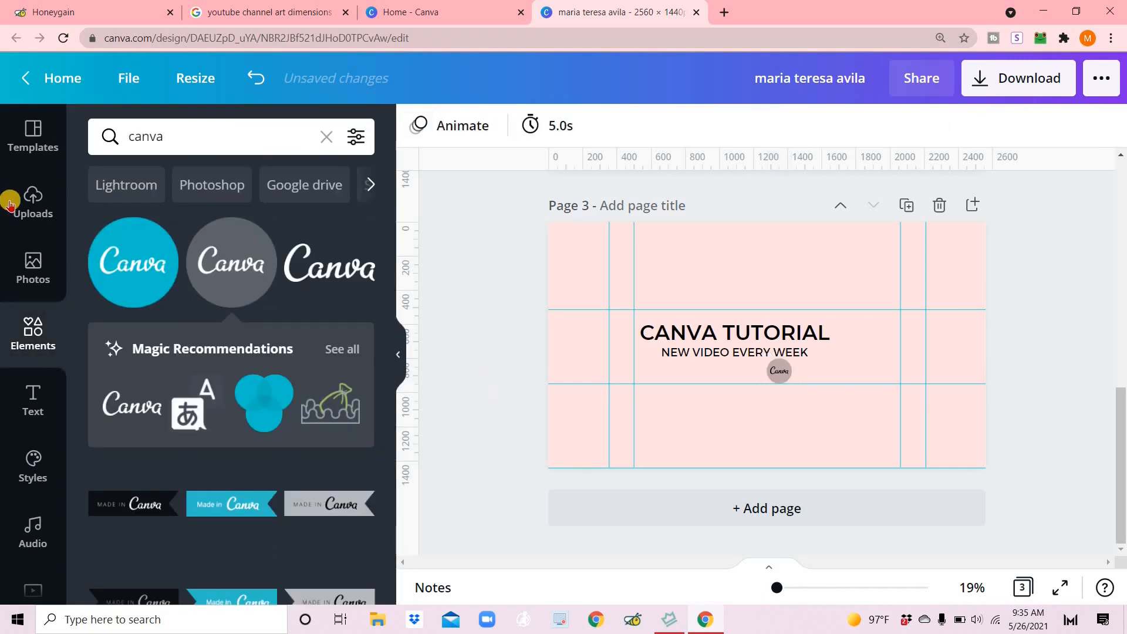
- Search the photos for "woman" and add the photo of the pointing woman in a straw hat on a red background
{"action": "left_click", "coordinate": [34, 283]}
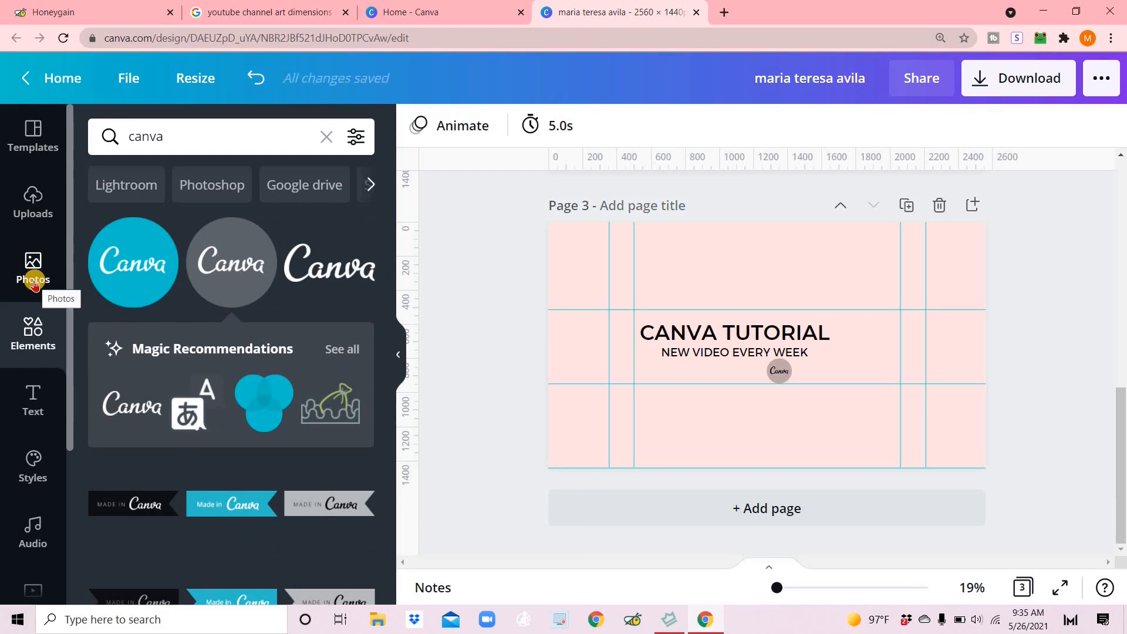
{"action": "left_click", "coordinate": [154, 147]}
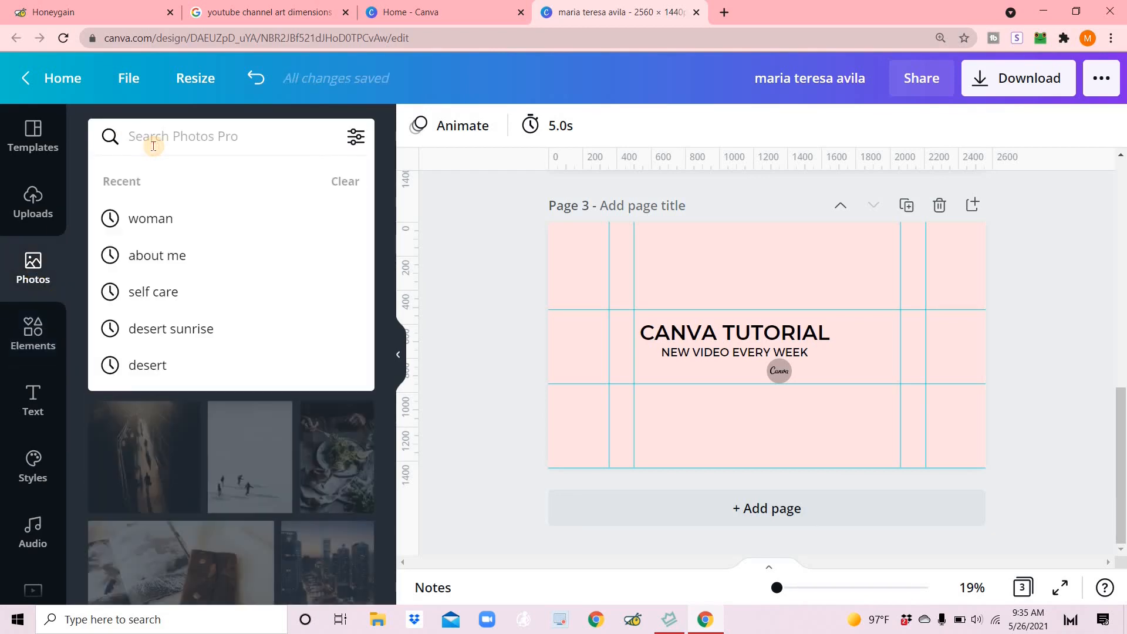
{"action": "type", "text": "woman"}
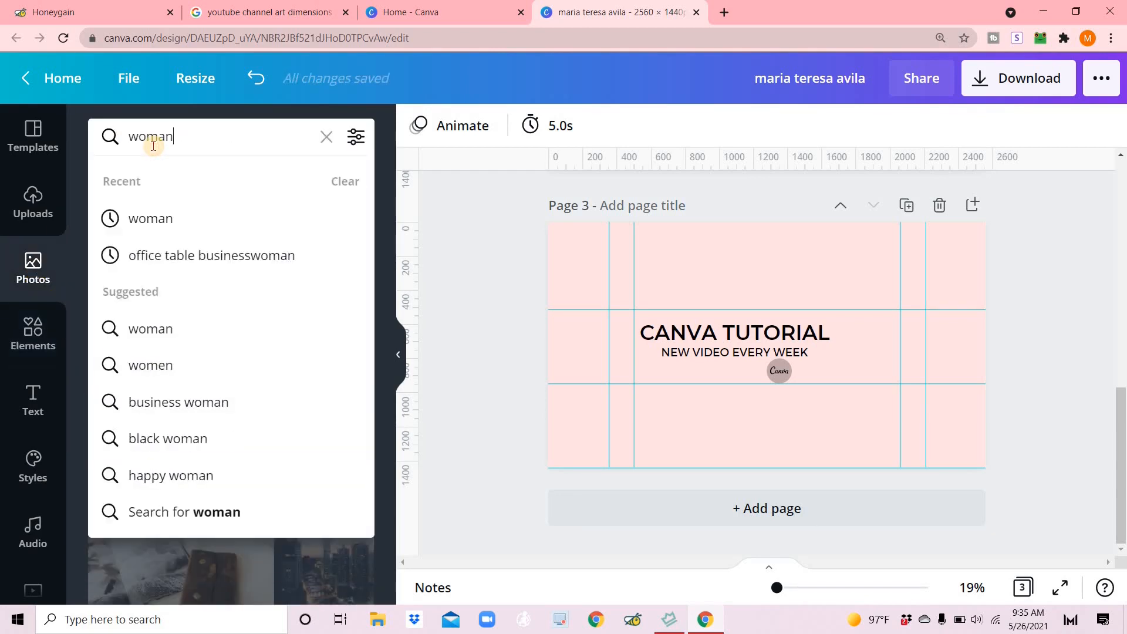
{"action": "key", "text": "Return"}
{"action": "scroll", "coordinate": [203, 320], "scroll_direction": "down", "scroll_amount": 5}
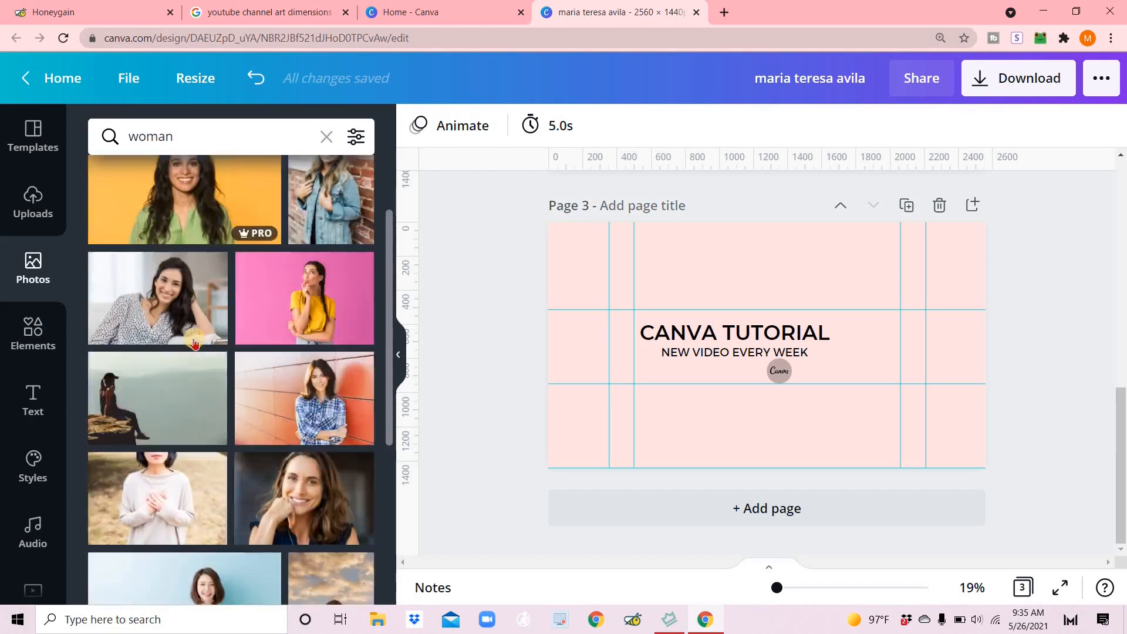
{"action": "scroll", "coordinate": [194, 343], "scroll_direction": "down", "scroll_amount": 8}
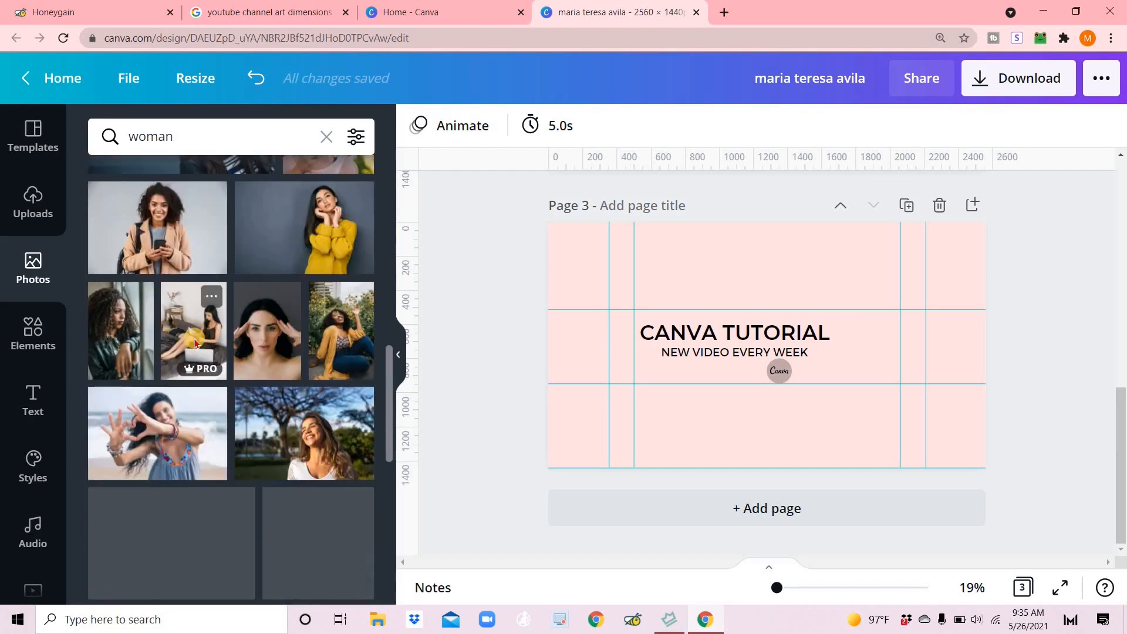
{"action": "scroll", "coordinate": [195, 343], "scroll_direction": "down", "scroll_amount": 4}
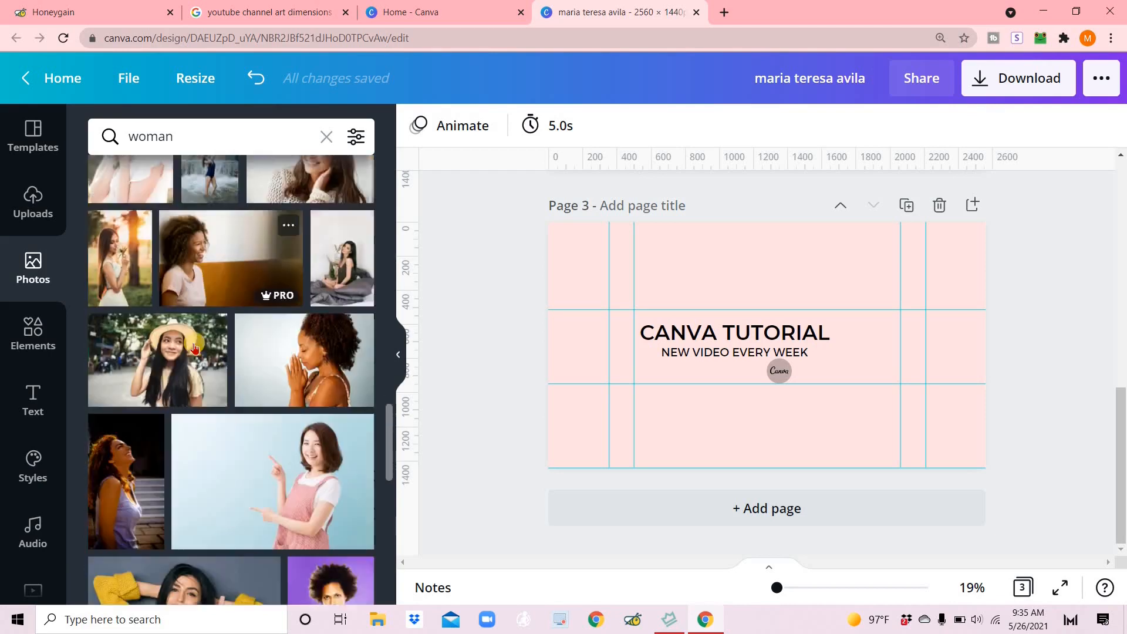
{"action": "scroll", "coordinate": [209, 328], "scroll_direction": "down", "scroll_amount": 10}
{"action": "scroll", "coordinate": [208, 328], "scroll_direction": "down", "scroll_amount": 10}
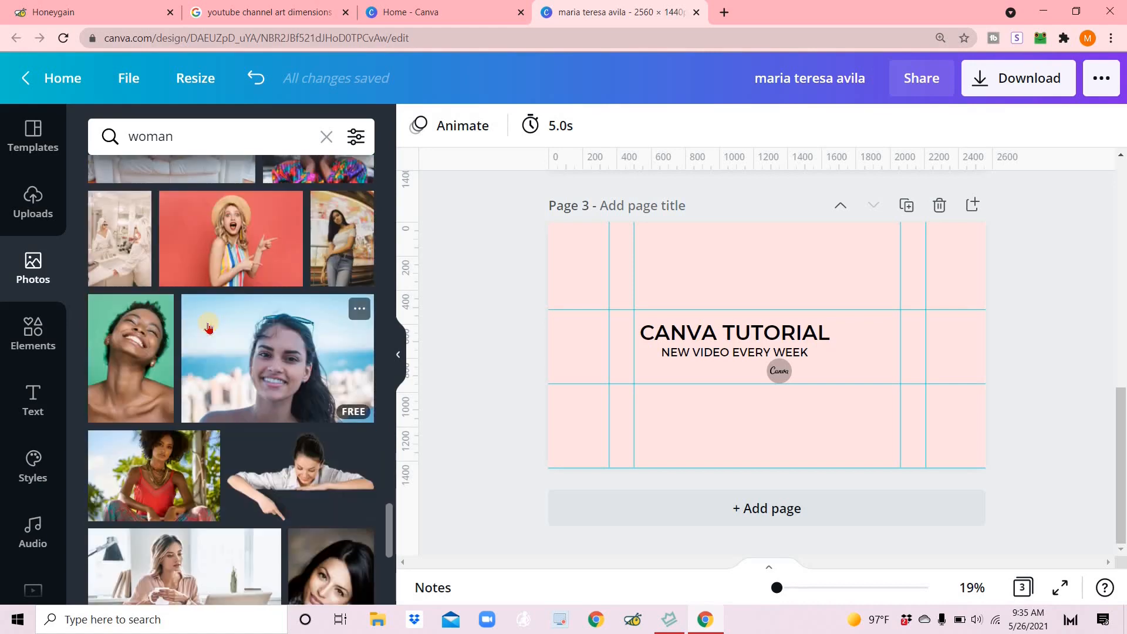
{"action": "left_click", "coordinate": [226, 235]}
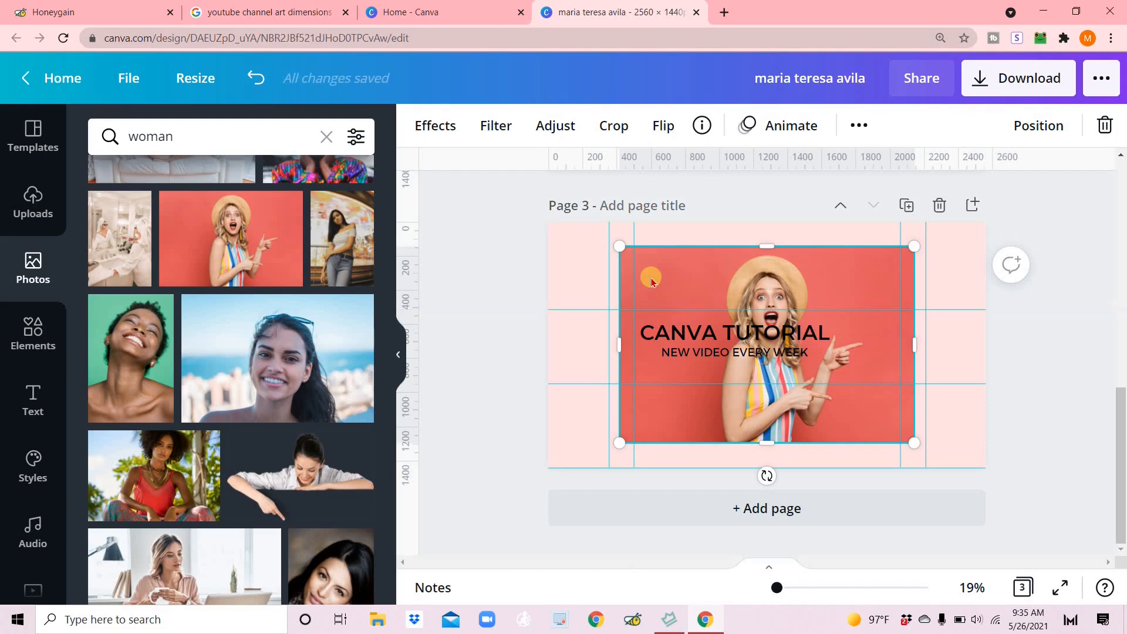
- Remove the red background from the woman photo and flip it horizontally so she points toward the text
{"action": "left_click", "coordinate": [429, 131]}
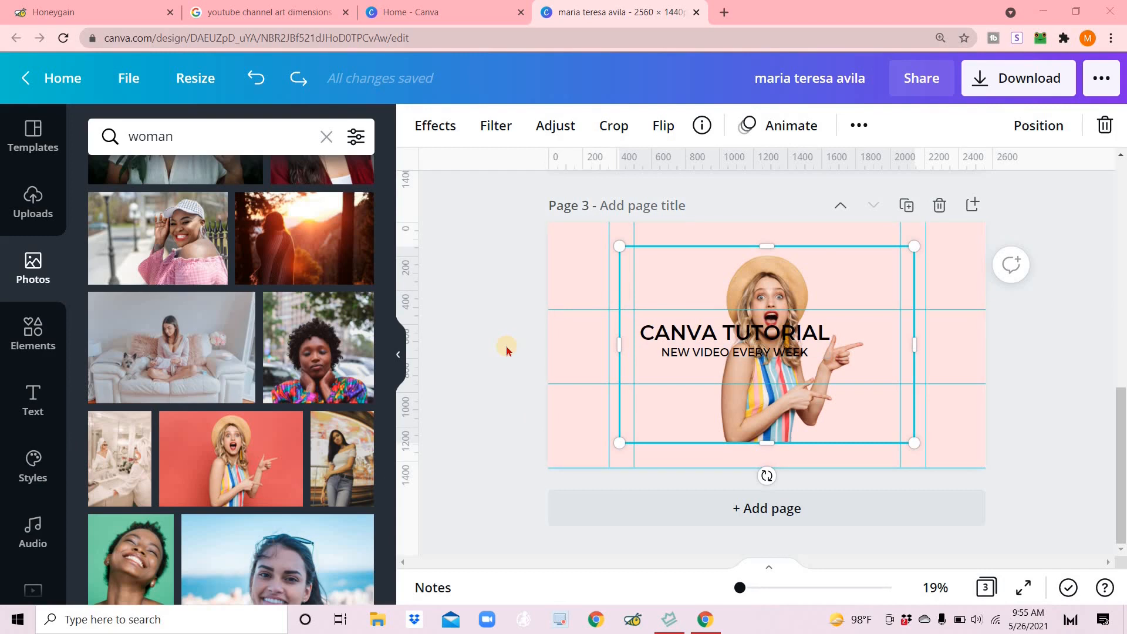
{"action": "left_click", "coordinate": [682, 287]}
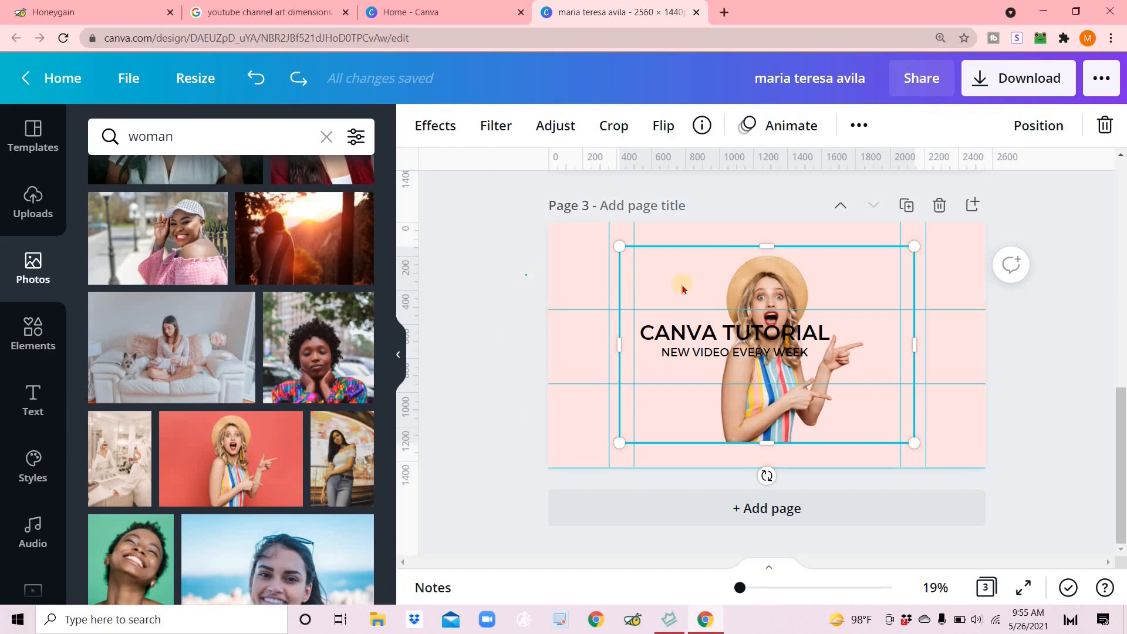
{"action": "left_click", "coordinate": [762, 291]}
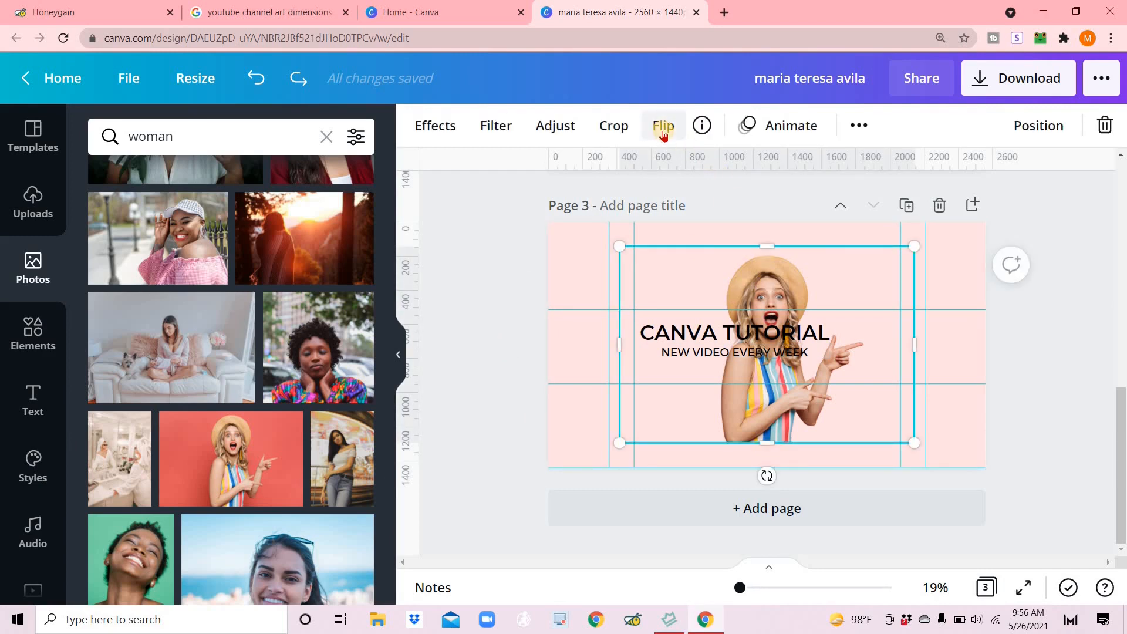
{"action": "left_click", "coordinate": [663, 128]}
{"action": "left_click", "coordinate": [720, 174]}
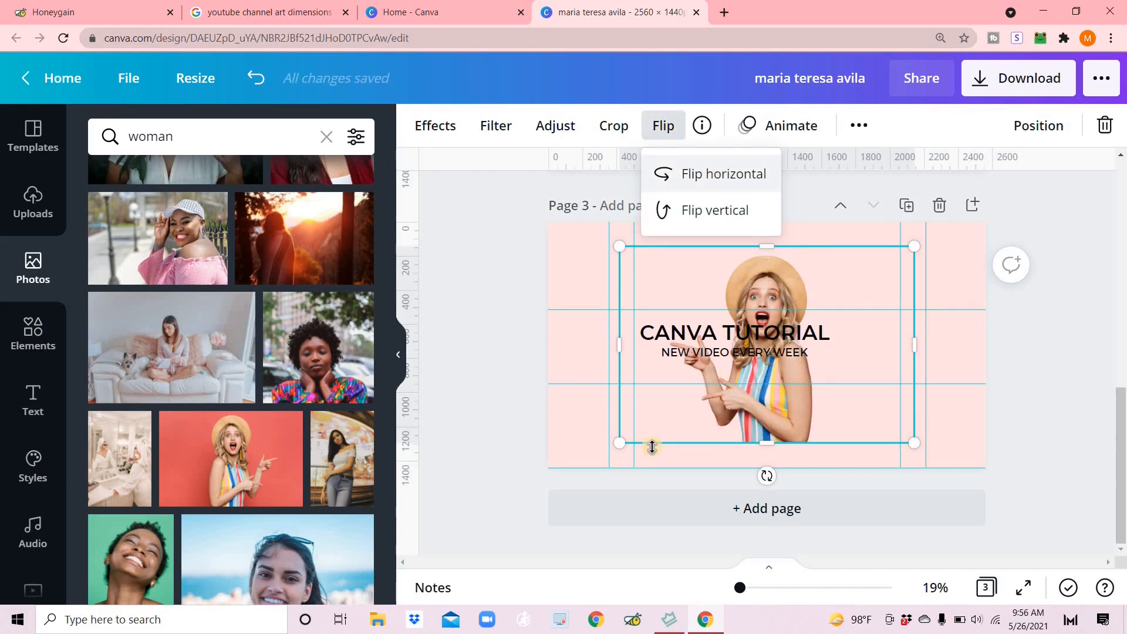
- Shrink the woman photo to the height of the safe area and place it between the guides, right of the text
{"action": "left_click_drag", "start_coordinate": [794, 413], "coordinate": [851, 412]}
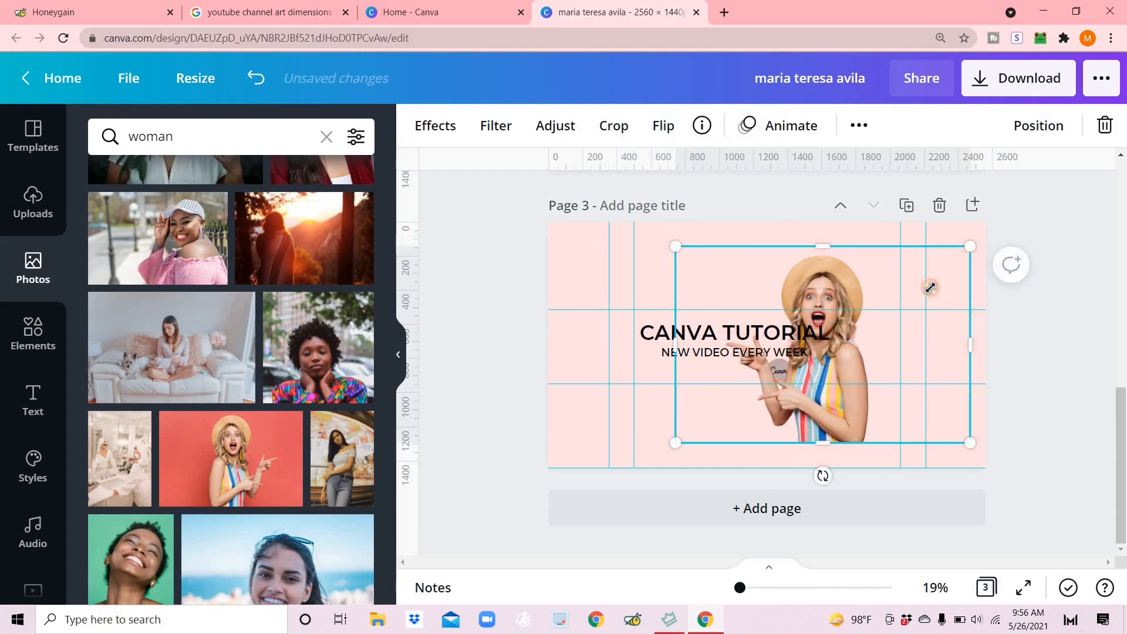
{"action": "left_click_drag", "start_coordinate": [971, 246], "coordinate": [883, 304]}
{"action": "left_click_drag", "start_coordinate": [679, 444], "coordinate": [764, 383]}
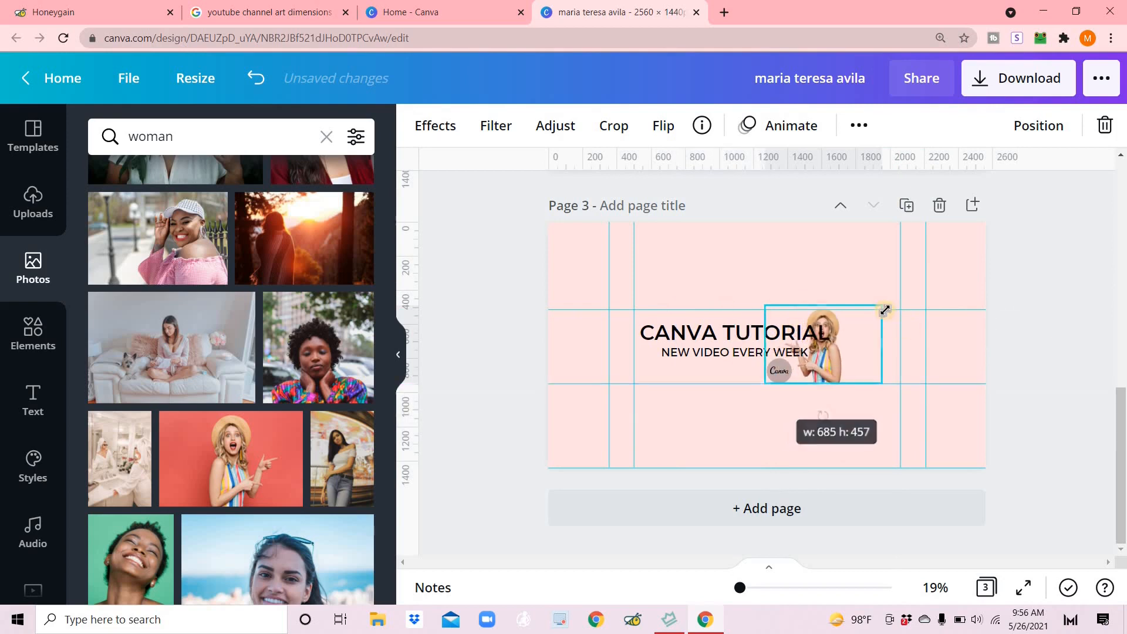
{"action": "left_click_drag", "start_coordinate": [882, 314], "coordinate": [876, 309]}
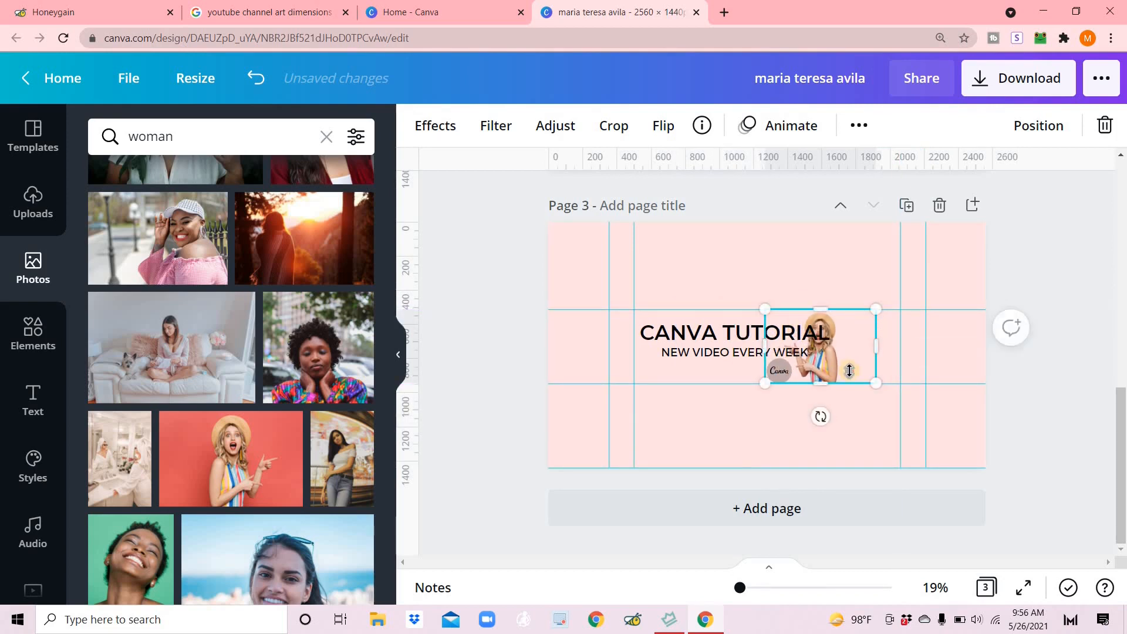
{"action": "mouse_move", "coordinate": [864, 367]}
{"action": "left_mouse_down"}
{"action": "mouse_move", "coordinate": [853, 376]}
{"action": "mouse_move", "coordinate": [864, 381]}
{"action": "mouse_move", "coordinate": [850, 364]}
{"action": "left_mouse_up"}
{"action": "left_click", "coordinate": [496, 466]}
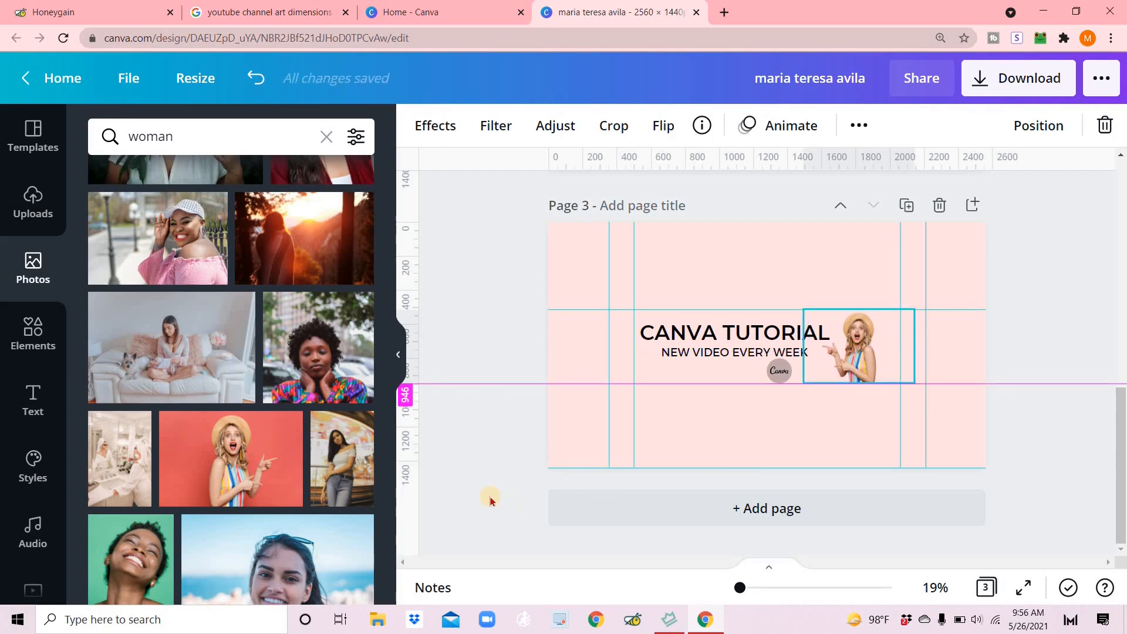
{"action": "left_click", "coordinate": [508, 462]}
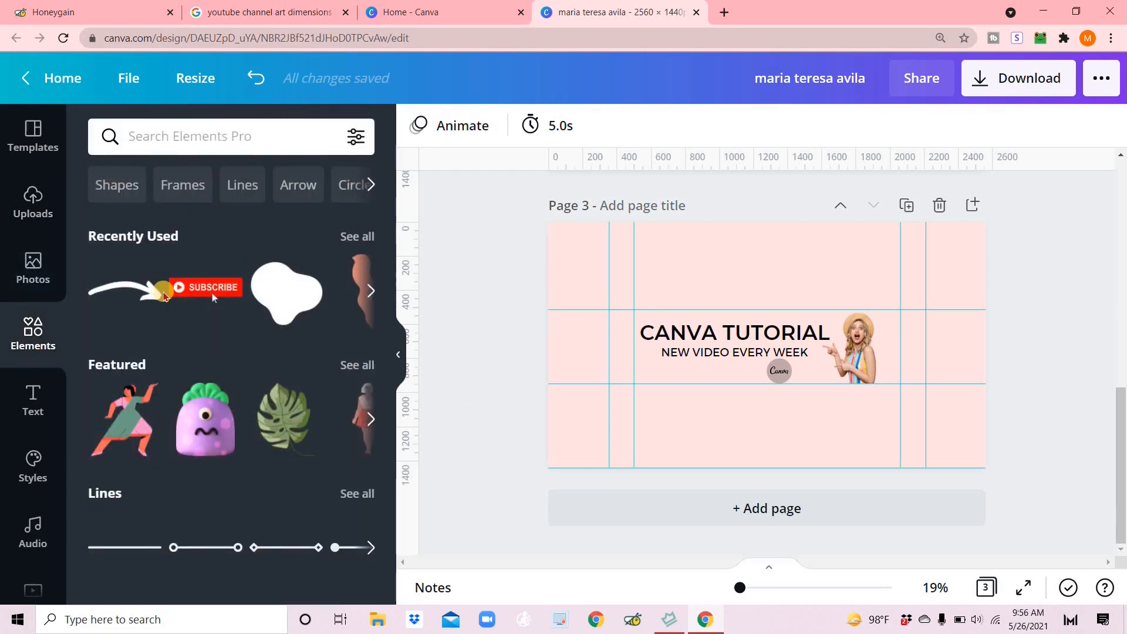
- Add the recently used red Subscribe button graphic, shrink it and place it near the page's right edge, outside the safe area
{"action": "left_click", "coordinate": [213, 288]}
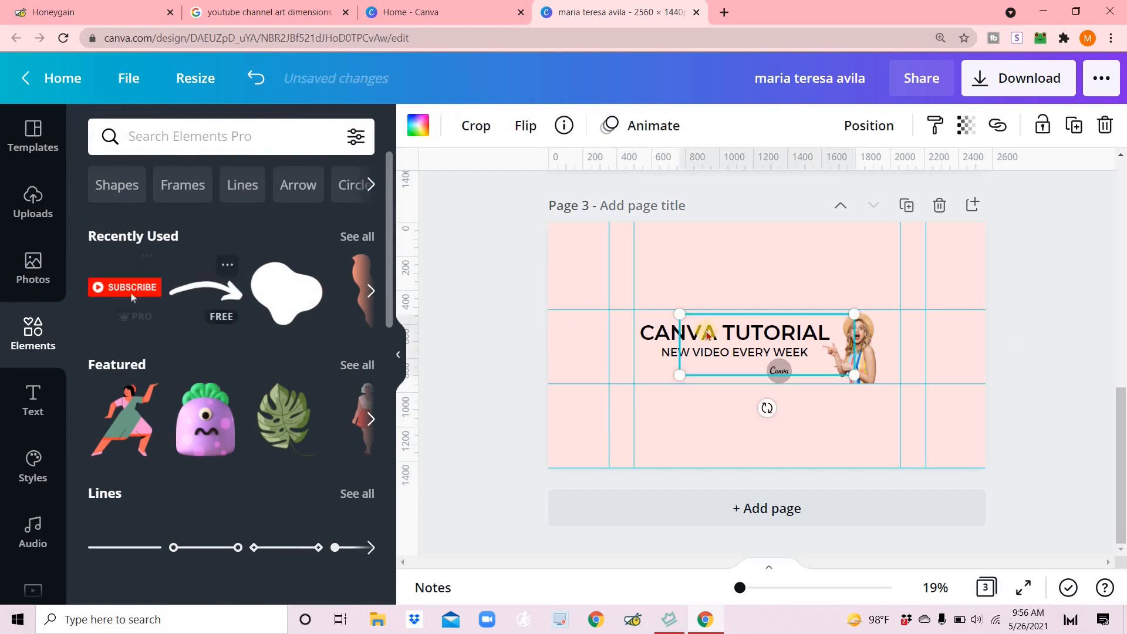
{"action": "left_click_drag", "start_coordinate": [786, 361], "coordinate": [946, 381]}
{"action": "left_click_drag", "start_coordinate": [838, 332], "coordinate": [960, 375]}
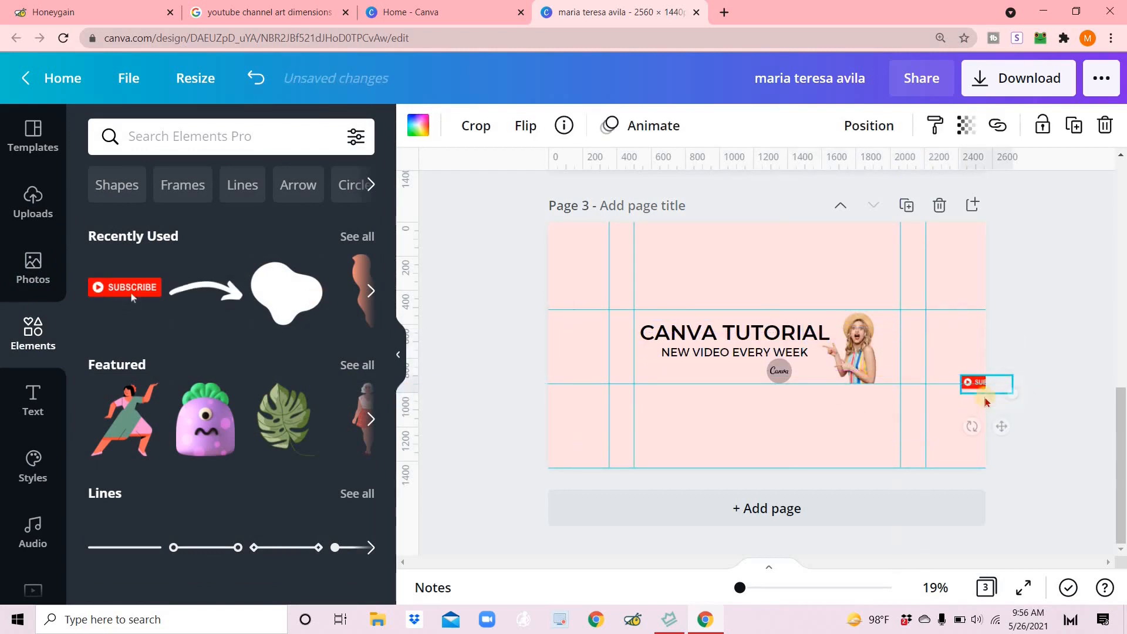
{"action": "left_click_drag", "start_coordinate": [970, 415], "coordinate": [969, 405]}
- Add the white curved arrow, shrink and tilt it, and place it above the Subscribe button so that it points at the button
{"action": "left_click", "coordinate": [210, 299]}
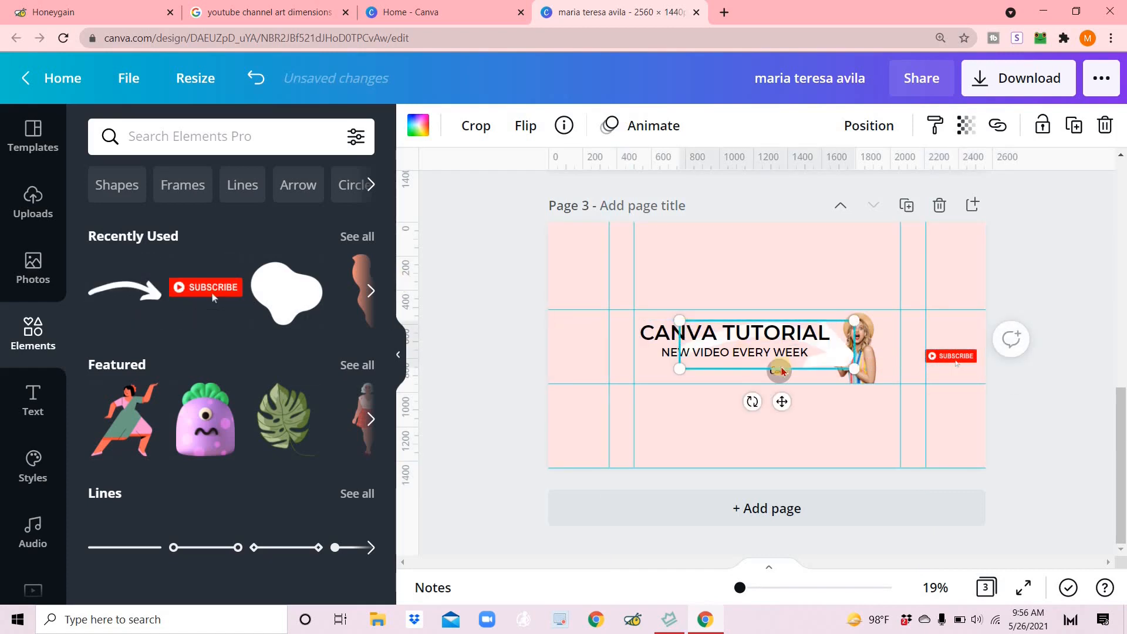
{"action": "left_click_drag", "start_coordinate": [850, 365], "coordinate": [964, 341]}
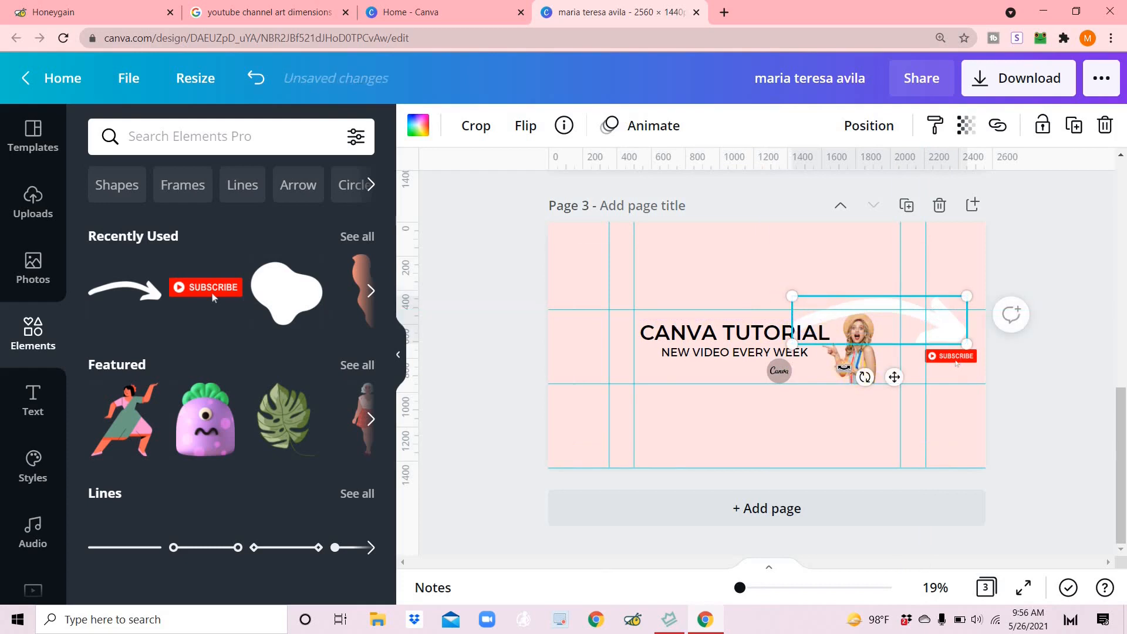
{"action": "left_click_drag", "start_coordinate": [836, 350], "coordinate": [924, 363]}
{"action": "left_click", "coordinate": [478, 362]}
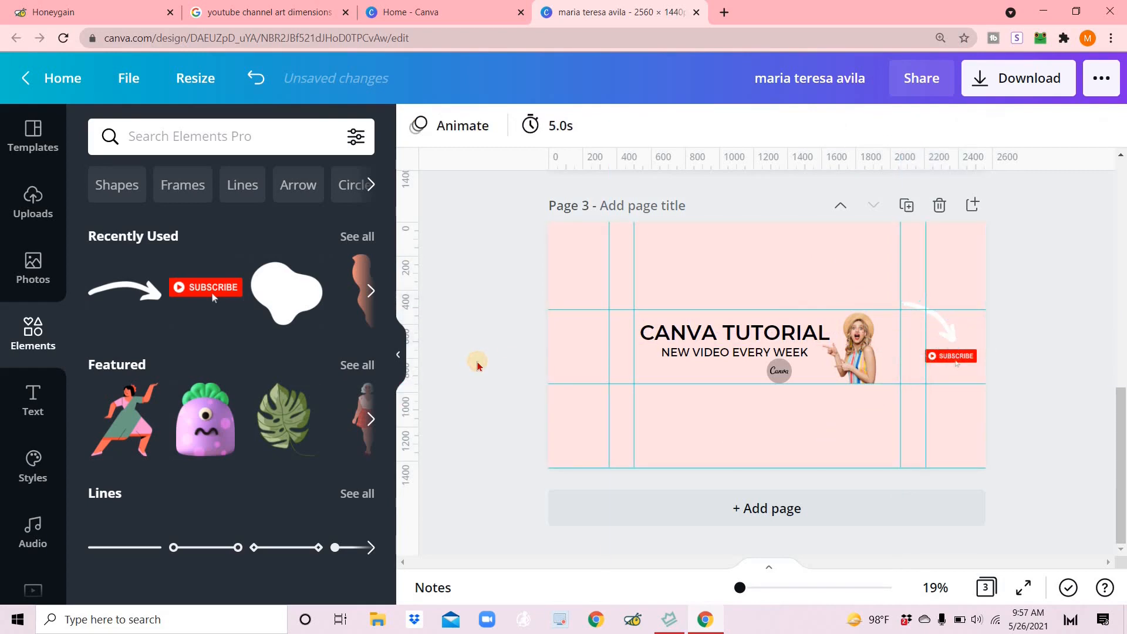
- Add the recently used blob shape and enlarge it in the lower-left part of the page, behind the start of the title
{"action": "left_click", "coordinate": [284, 291]}
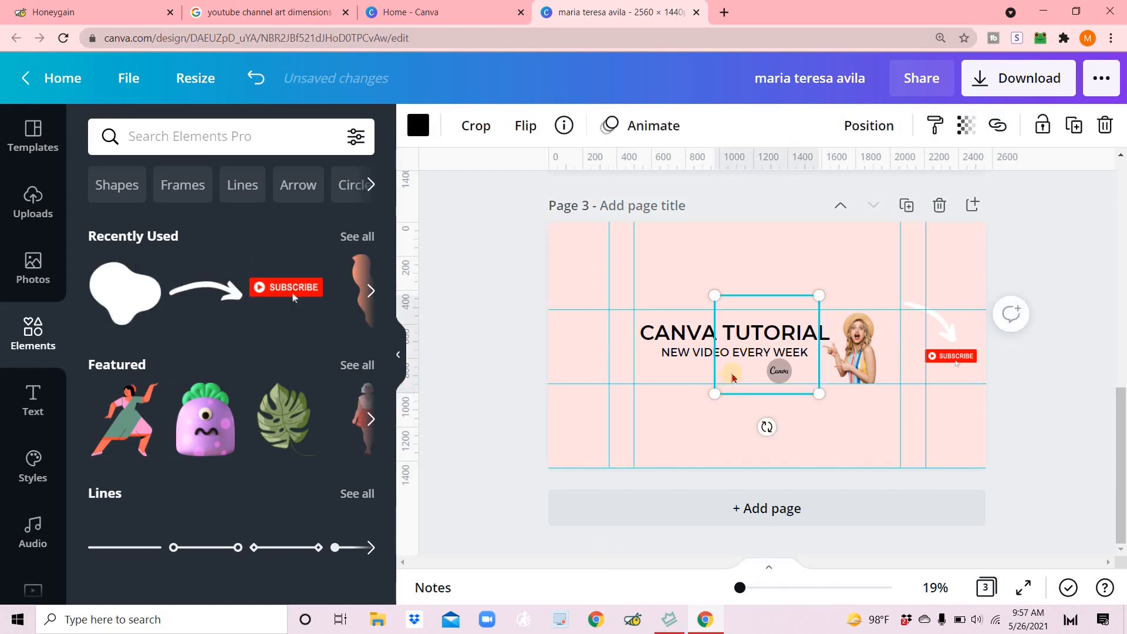
{"action": "left_click_drag", "start_coordinate": [658, 412], "coordinate": [565, 431]}
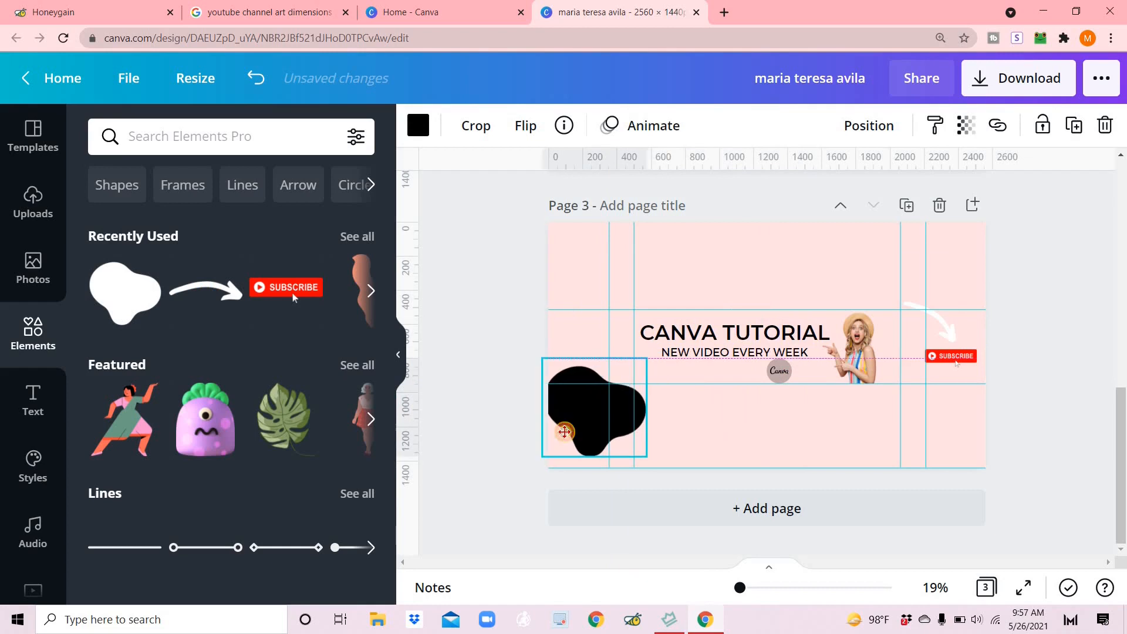
{"action": "left_click_drag", "start_coordinate": [647, 358], "coordinate": [730, 280]}
- Recolour the large blob with the teal document colour and set its transparency to 46
{"action": "left_click", "coordinate": [419, 119]}
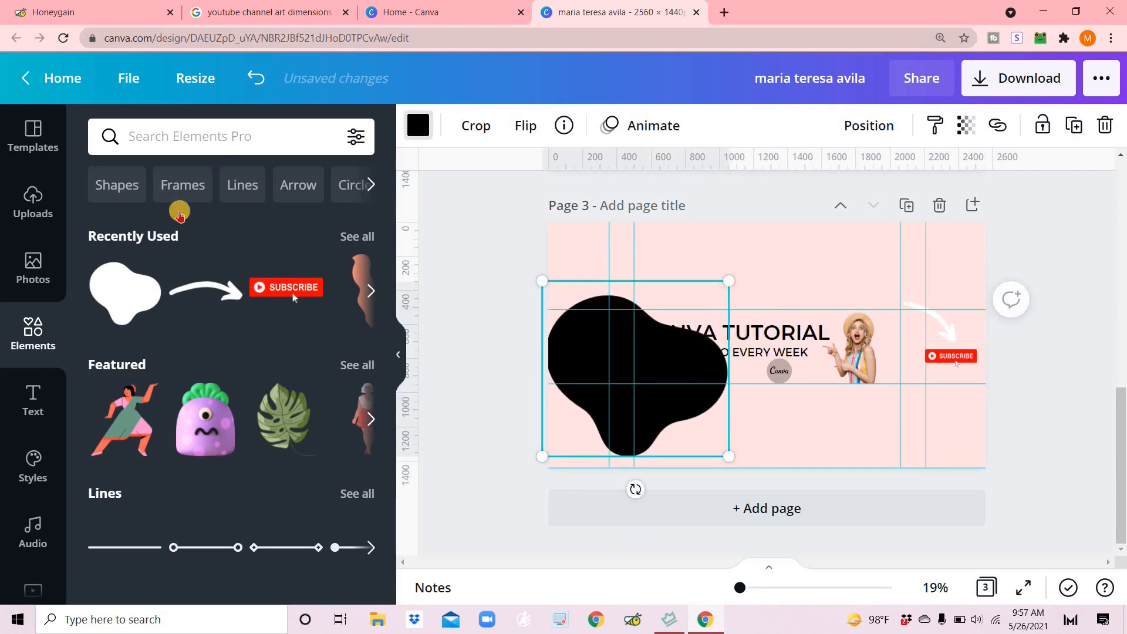
{"action": "left_click", "coordinate": [205, 220]}
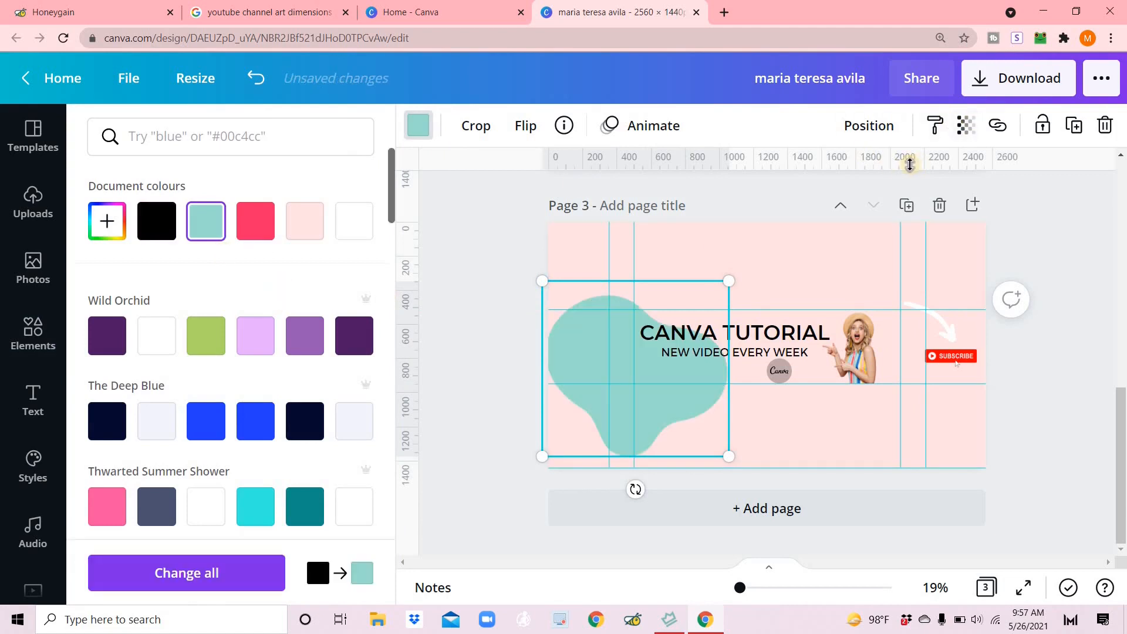
{"action": "left_click", "coordinate": [965, 125]}
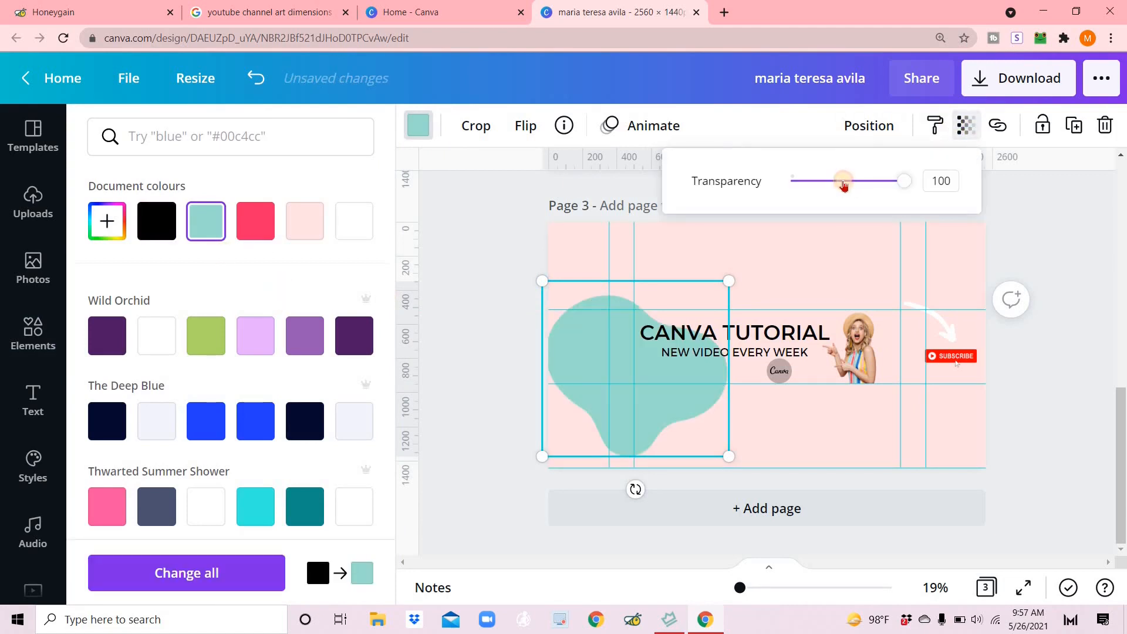
{"action": "left_click", "coordinate": [844, 183]}
{"action": "left_click", "coordinate": [869, 125]}
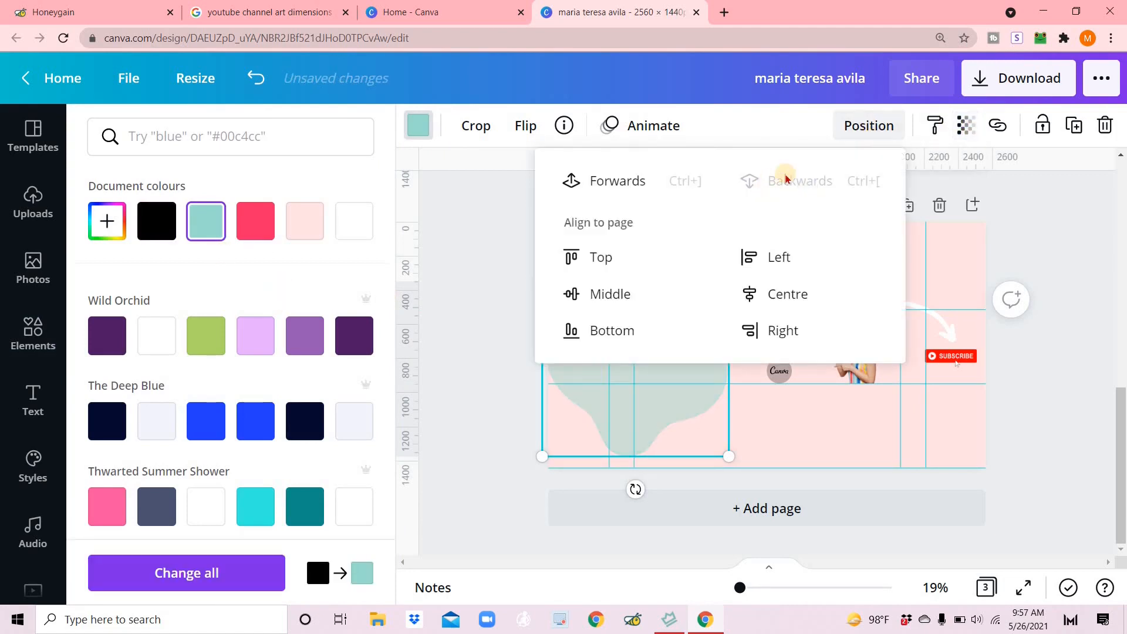
{"action": "left_click", "coordinate": [483, 395]}
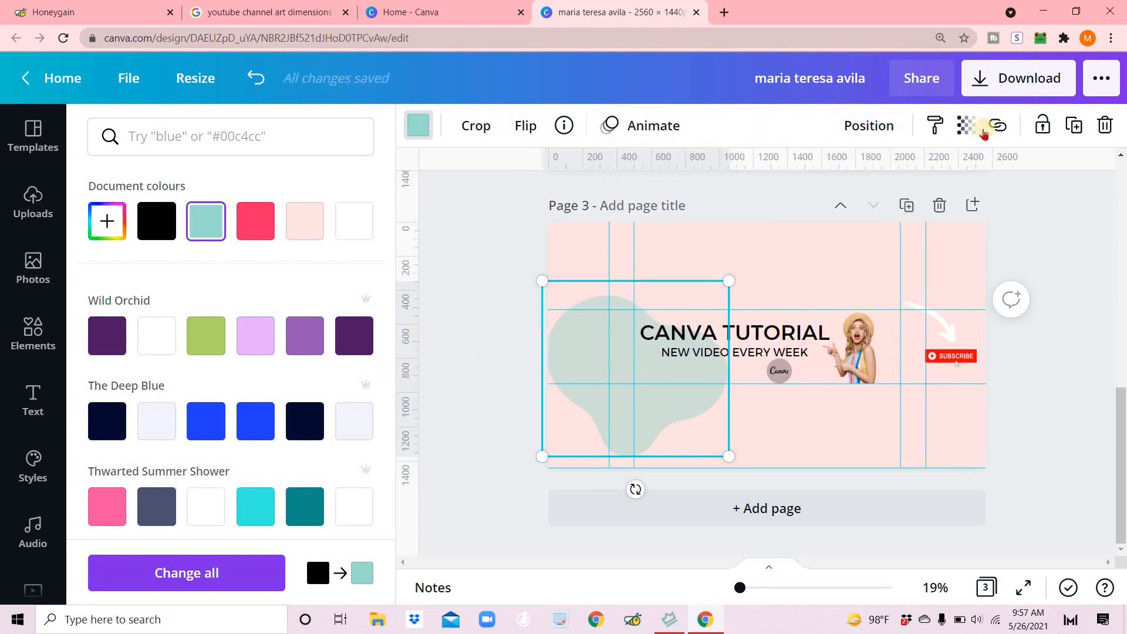
{"action": "left_click", "coordinate": [966, 125]}
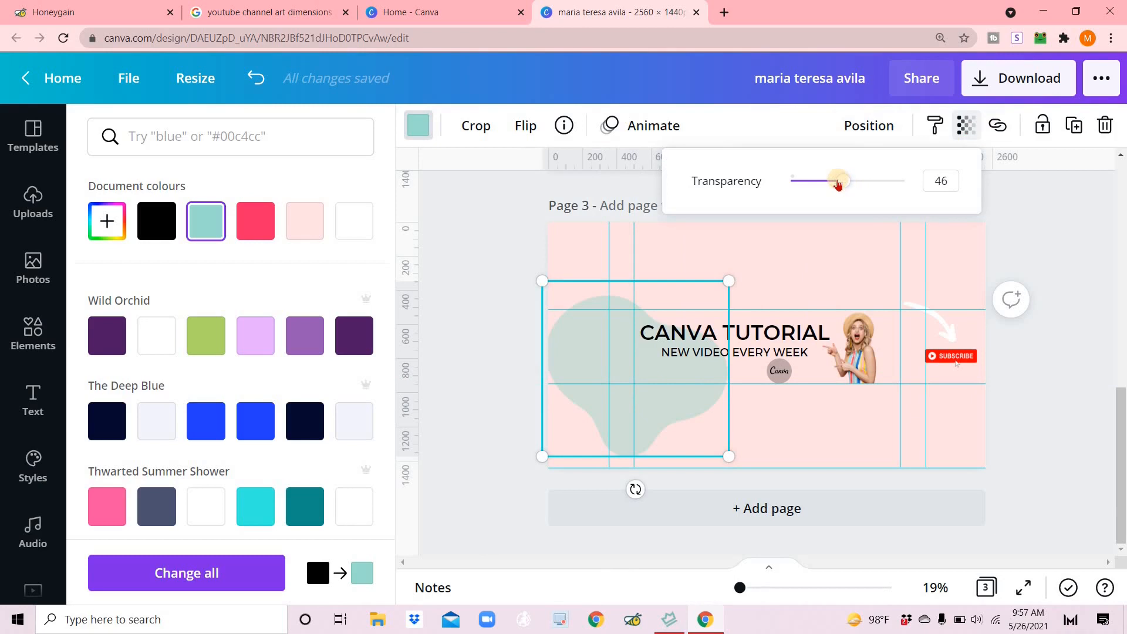
{"action": "left_click", "coordinate": [618, 376]}
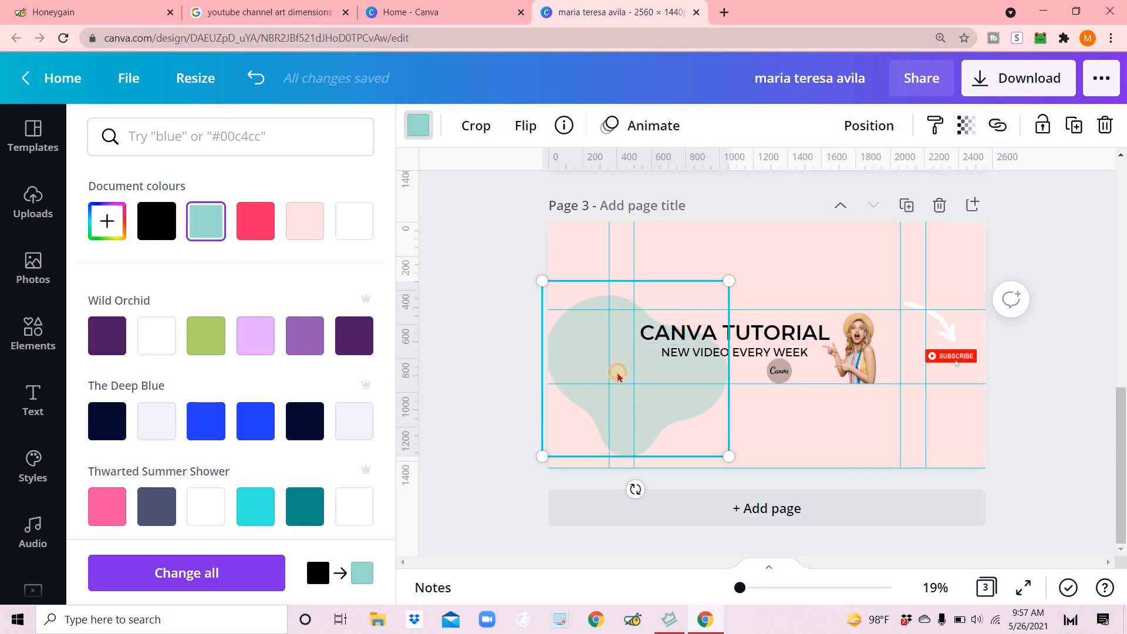
{"action": "left_click", "coordinate": [863, 126]}
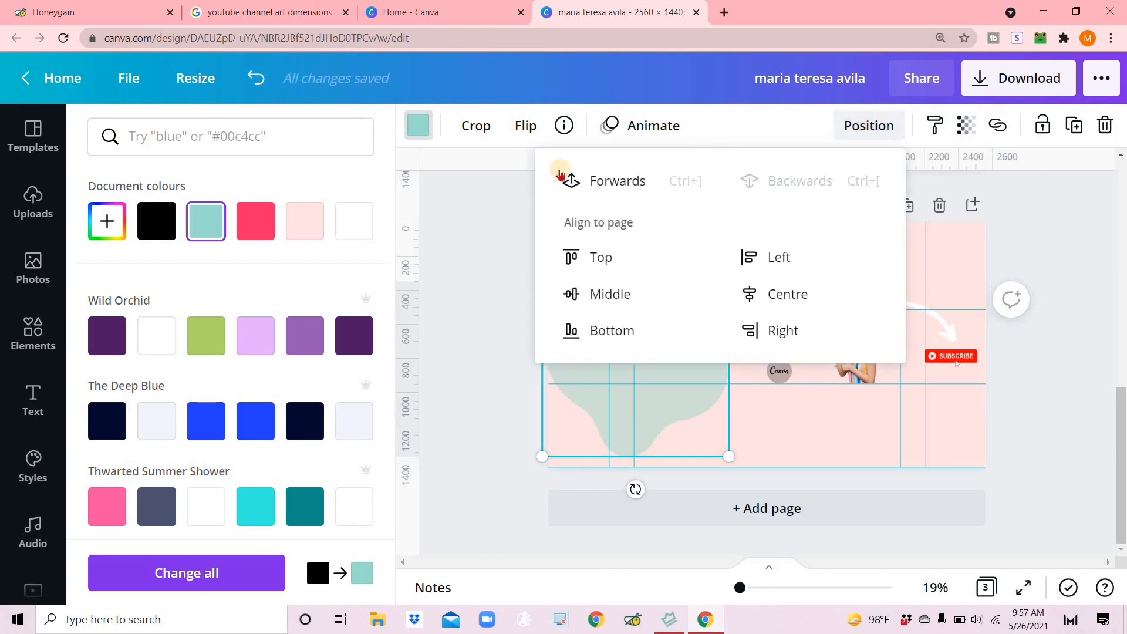
{"action": "left_click", "coordinate": [473, 243]}
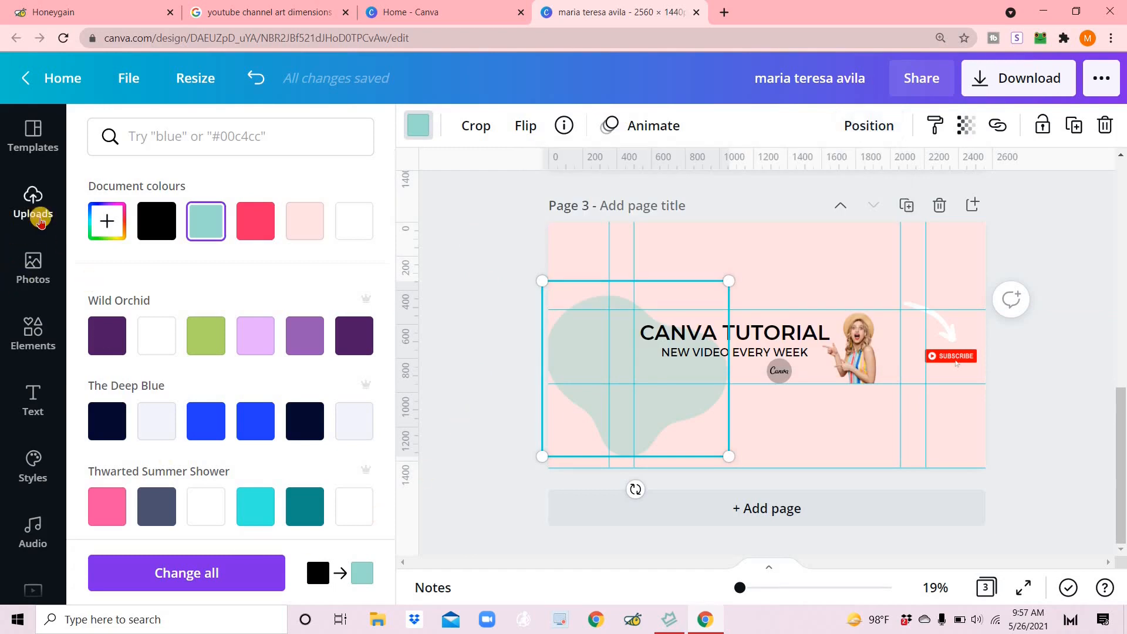
- Add the beige rounded shape from the full list of recently used elements
{"action": "left_click", "coordinate": [16, 336]}
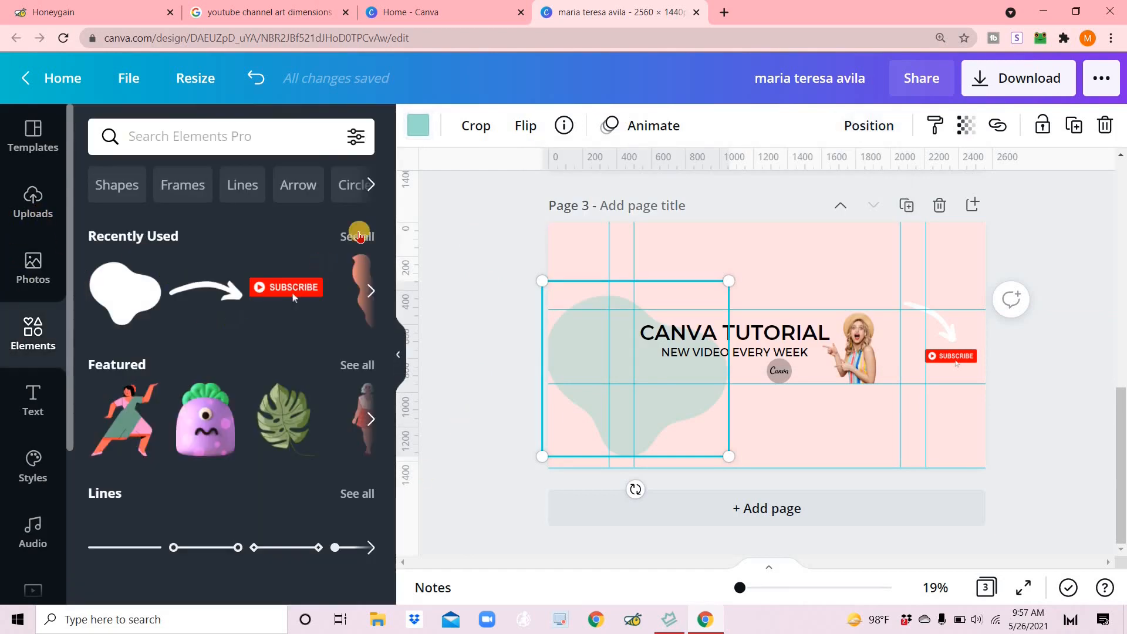
{"action": "left_click", "coordinate": [349, 237]}
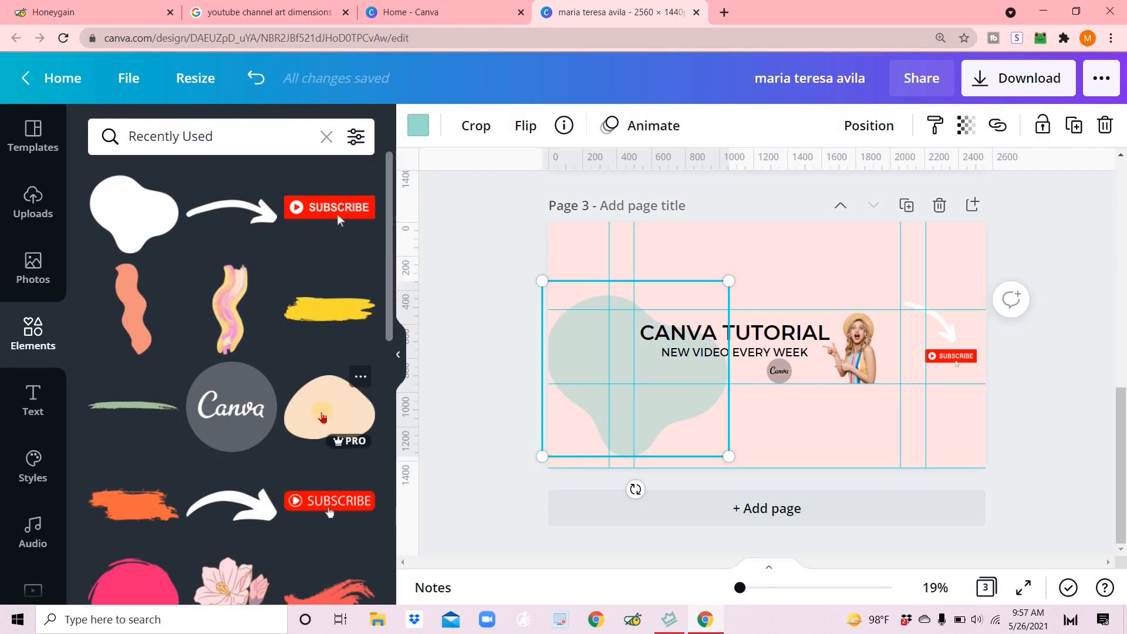
{"action": "left_click", "coordinate": [322, 417]}
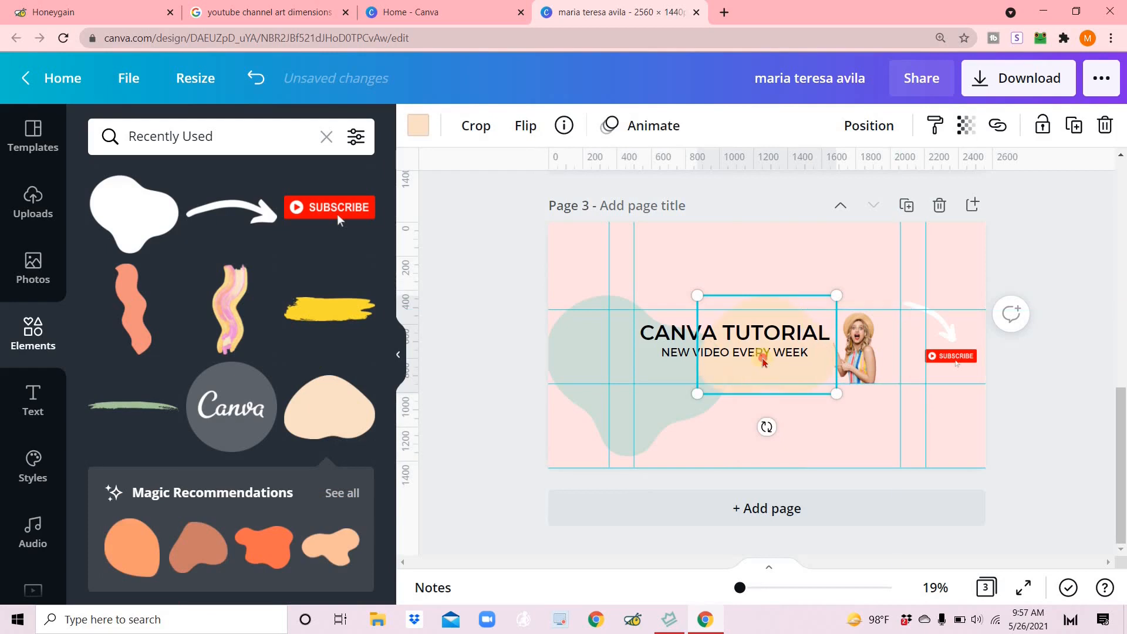
- Enlarge and rotate the beige shape over the page's upper-right edge, and send it backwards behind the arrow
{"action": "left_click_drag", "start_coordinate": [861, 283], "coordinate": [913, 235]}
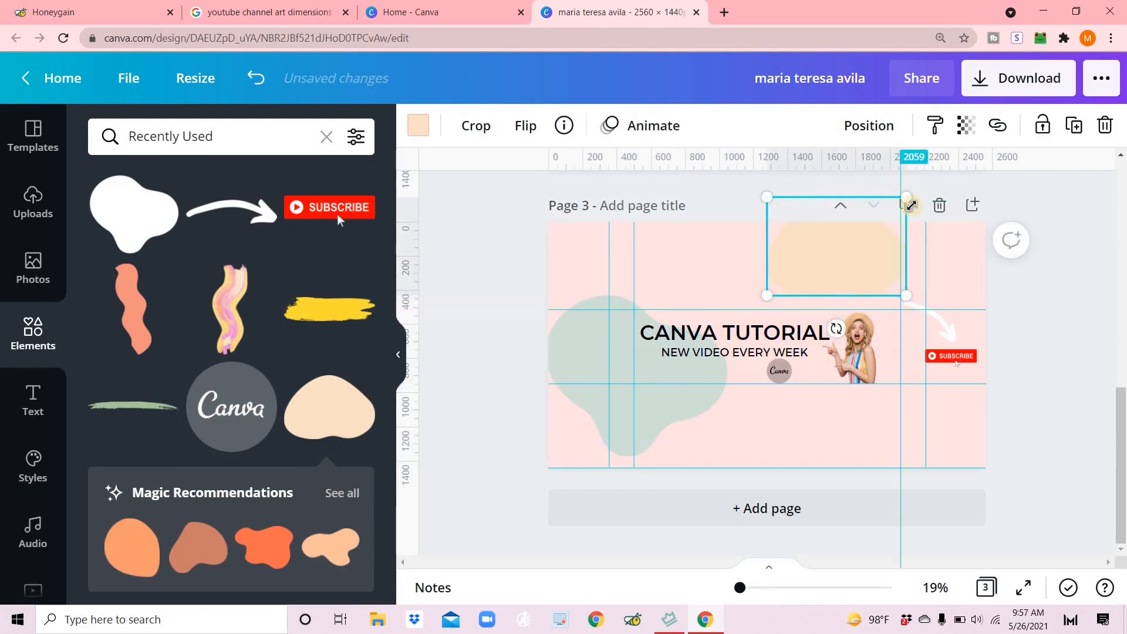
{"action": "left_click_drag", "start_coordinate": [906, 295], "coordinate": [941, 320]}
{"action": "mouse_move", "coordinate": [893, 255]}
{"action": "left_mouse_down"}
{"action": "mouse_move", "coordinate": [902, 250]}
{"action": "mouse_move", "coordinate": [884, 272]}
{"action": "left_mouse_up"}
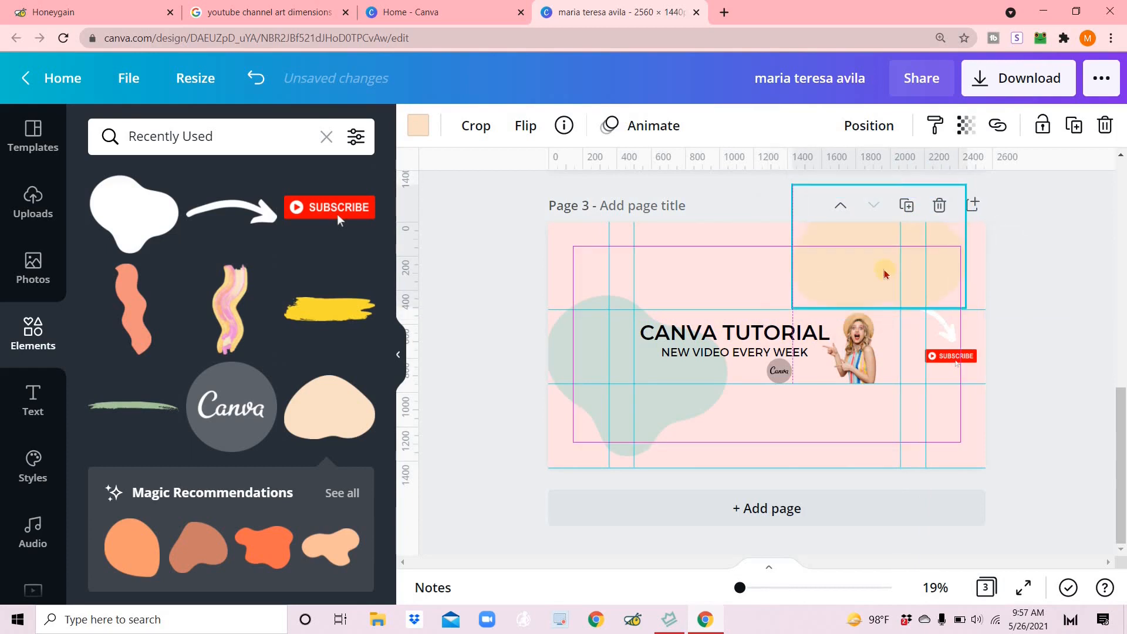
{"action": "left_click_drag", "start_coordinate": [879, 341], "coordinate": [940, 166]}
{"action": "left_click", "coordinate": [869, 126]}
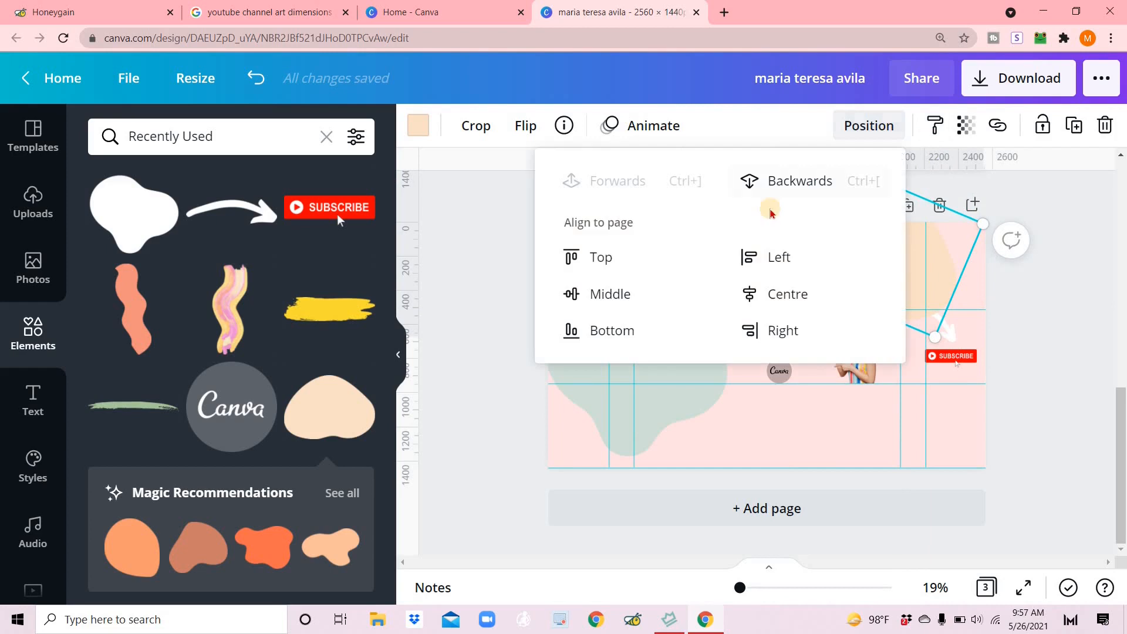
{"action": "left_click", "coordinate": [793, 182]}
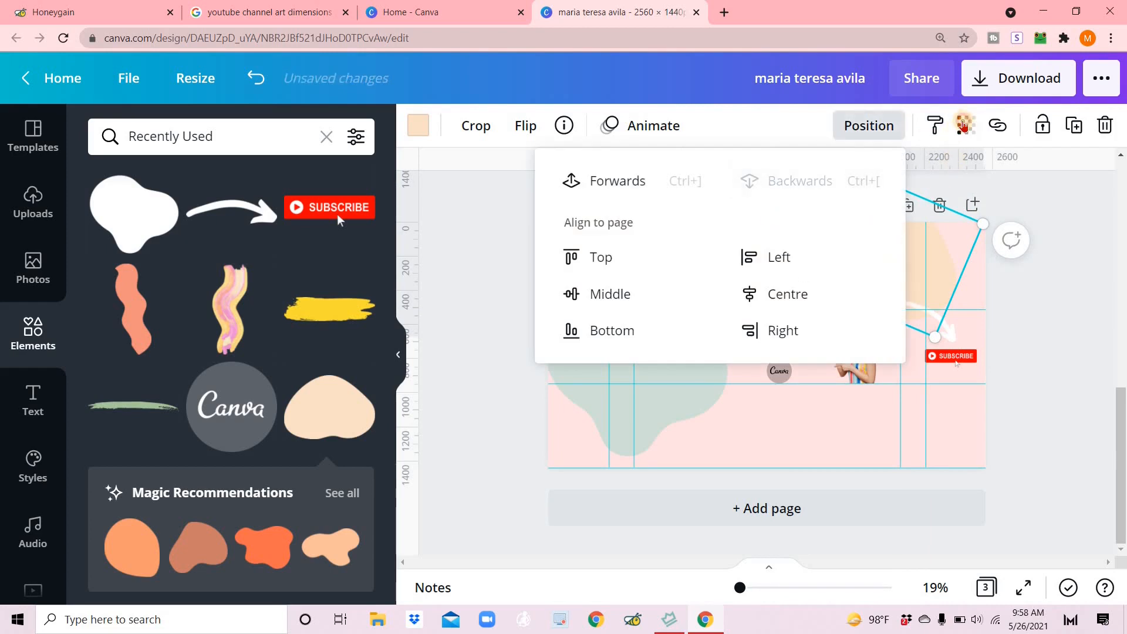
- Set the upper-right shape's transparency to 36 and recolour it with the teal document colour
{"action": "left_click", "coordinate": [501, 153]}
{"action": "left_click", "coordinate": [832, 182]}
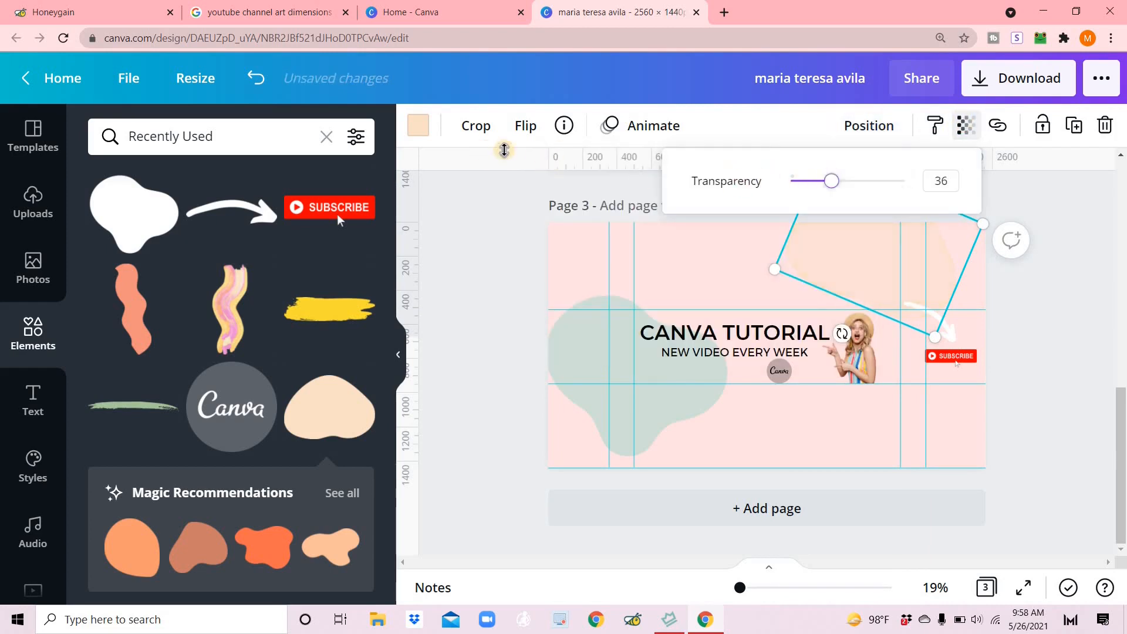
{"action": "left_click", "coordinate": [418, 126]}
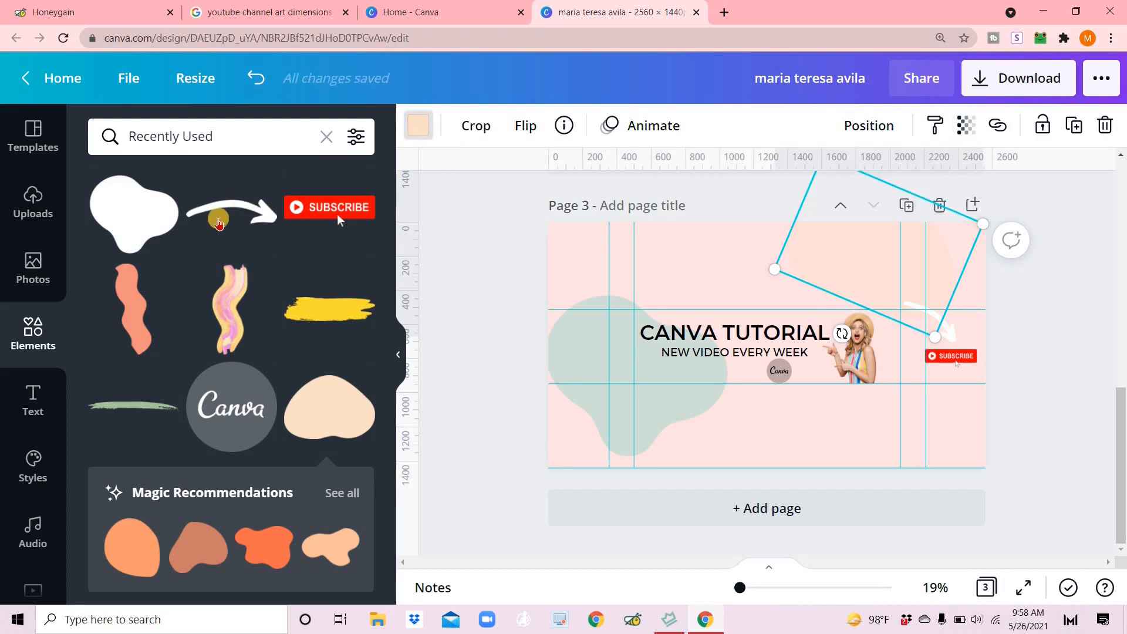
{"action": "left_click", "coordinate": [220, 236]}
- Lower the left blob's transparency value slightly to match the faintness of the upper-right shape
{"action": "left_click", "coordinate": [616, 396]}
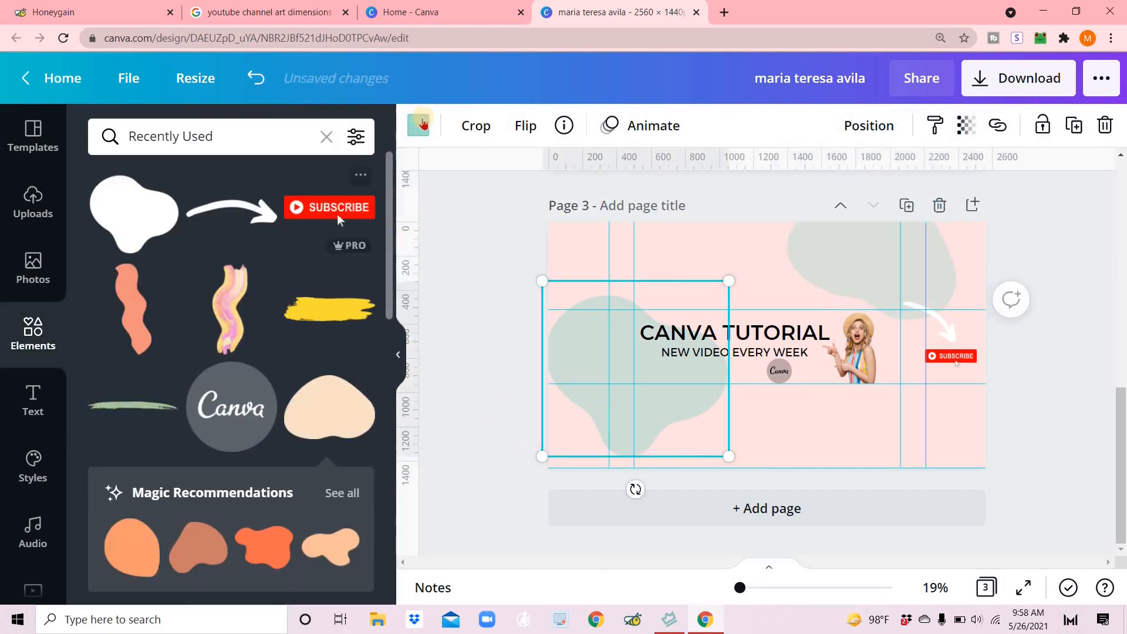
{"action": "left_click", "coordinate": [966, 125]}
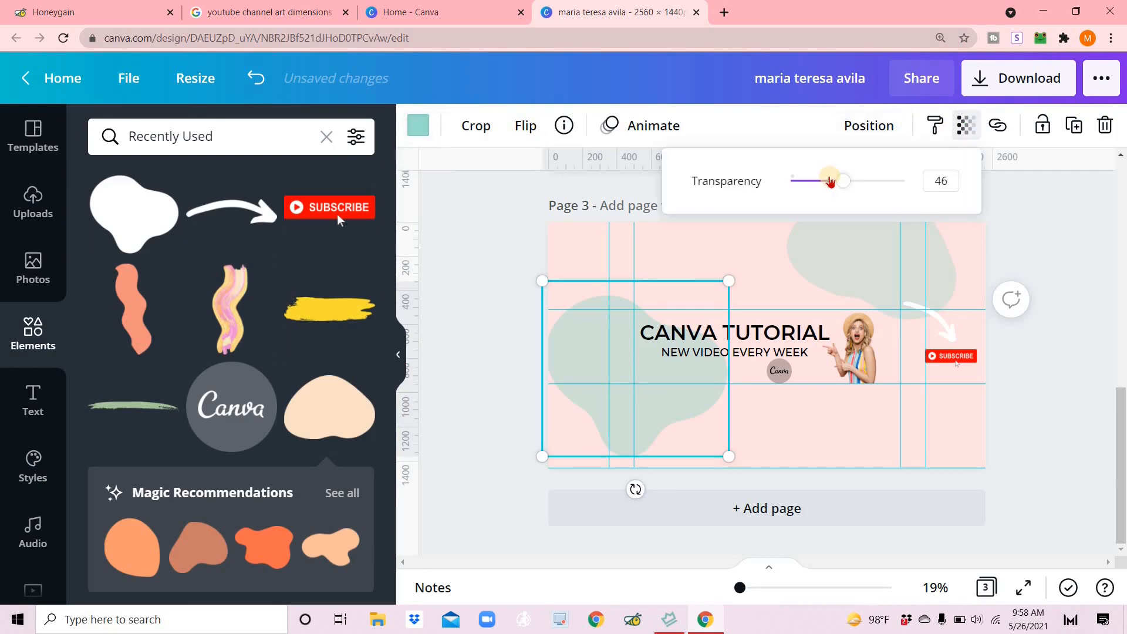
{"action": "left_click_drag", "start_coordinate": [840, 180], "coordinate": [831, 180]}
{"action": "left_click", "coordinate": [467, 444]}
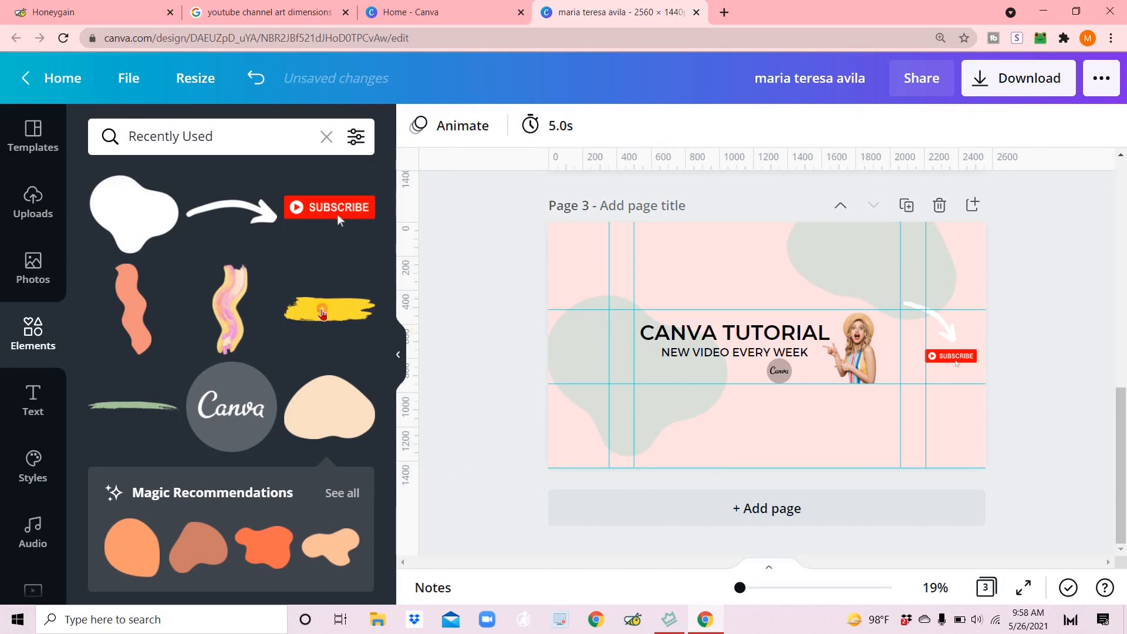
- Add the yellow brush stroke, tilt it upward to the right and enlarge it in the page's lower-right area below the woman
{"action": "left_click", "coordinate": [329, 308]}
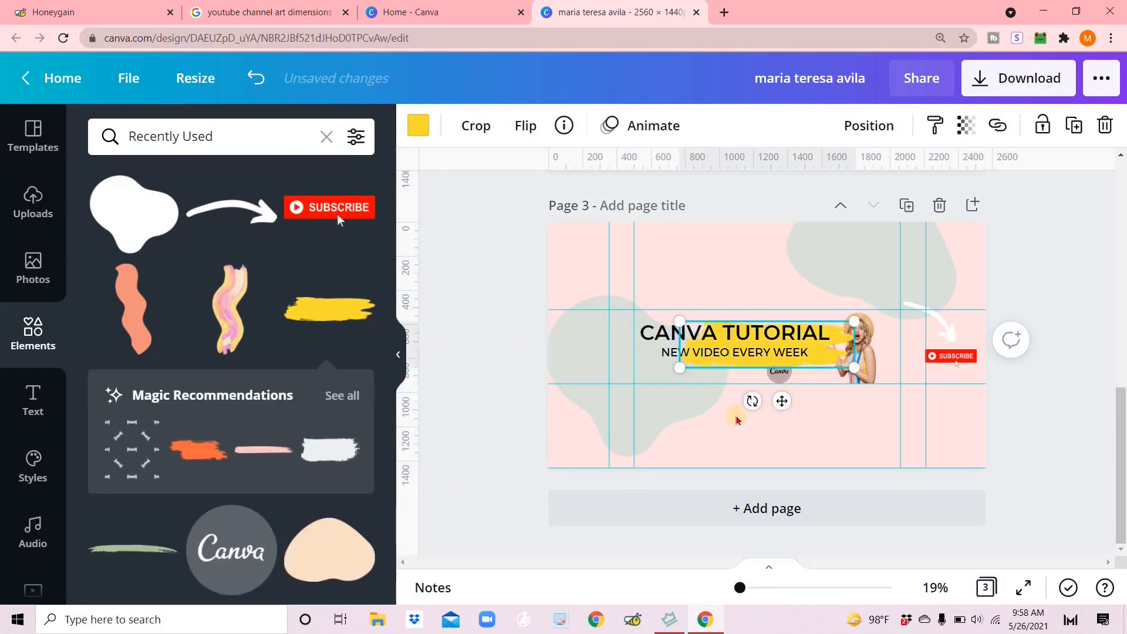
{"action": "left_click_drag", "start_coordinate": [754, 402], "coordinate": [804, 389]}
{"action": "mouse_move", "coordinate": [841, 427]}
{"action": "left_mouse_down"}
{"action": "mouse_move", "coordinate": [845, 468]}
{"action": "mouse_move", "coordinate": [798, 452]}
{"action": "mouse_move", "coordinate": [846, 470]}
{"action": "mouse_move", "coordinate": [844, 452]}
{"action": "left_mouse_up"}
{"action": "mouse_move", "coordinate": [834, 404]}
{"action": "left_mouse_down"}
{"action": "mouse_move", "coordinate": [847, 432]}
{"action": "mouse_move", "coordinate": [838, 425]}
{"action": "mouse_move", "coordinate": [911, 402]}
{"action": "mouse_move", "coordinate": [936, 357]}
{"action": "left_mouse_up"}
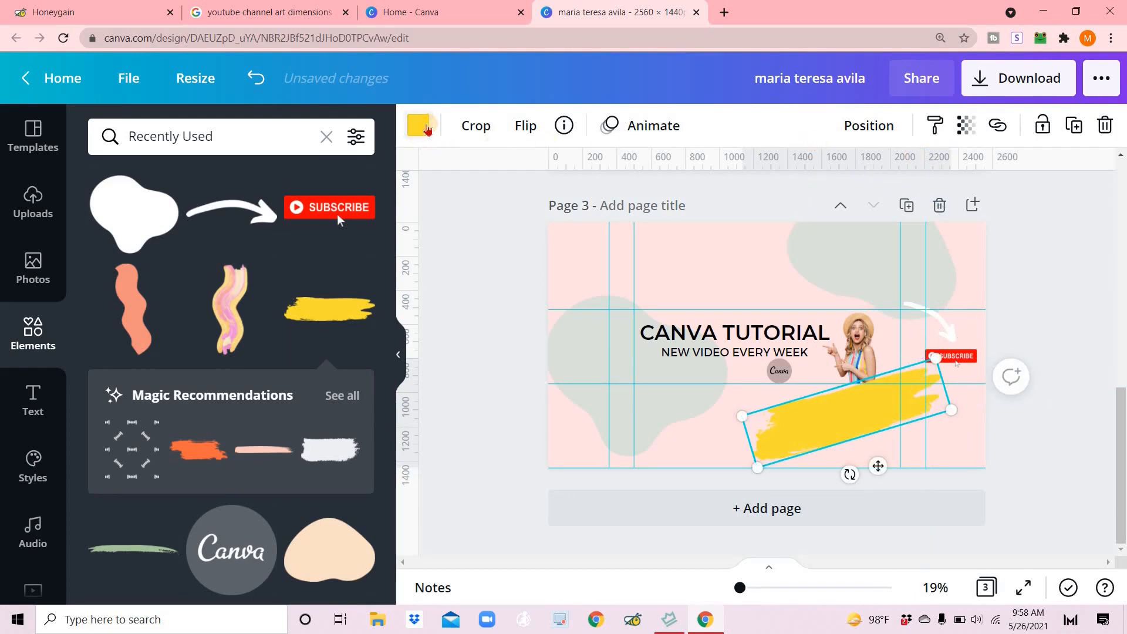
- Recolour the brush stroke with the teal document colour and set its transparency to 37
{"action": "left_click", "coordinate": [420, 125]}
{"action": "left_click", "coordinate": [205, 221]}
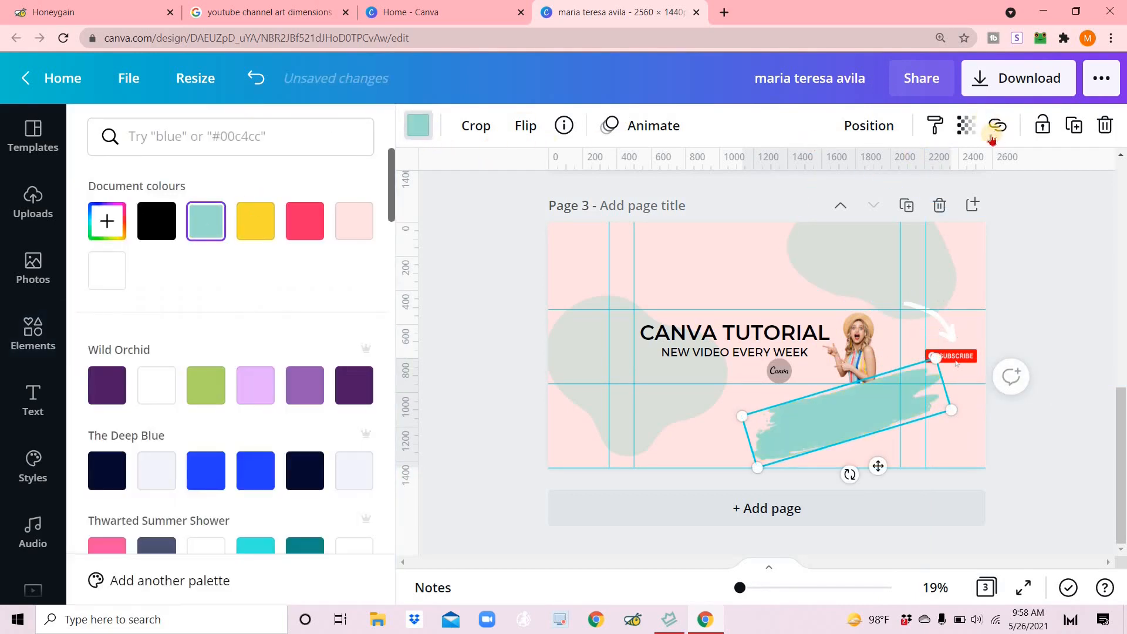
{"action": "left_click", "coordinate": [966, 126]}
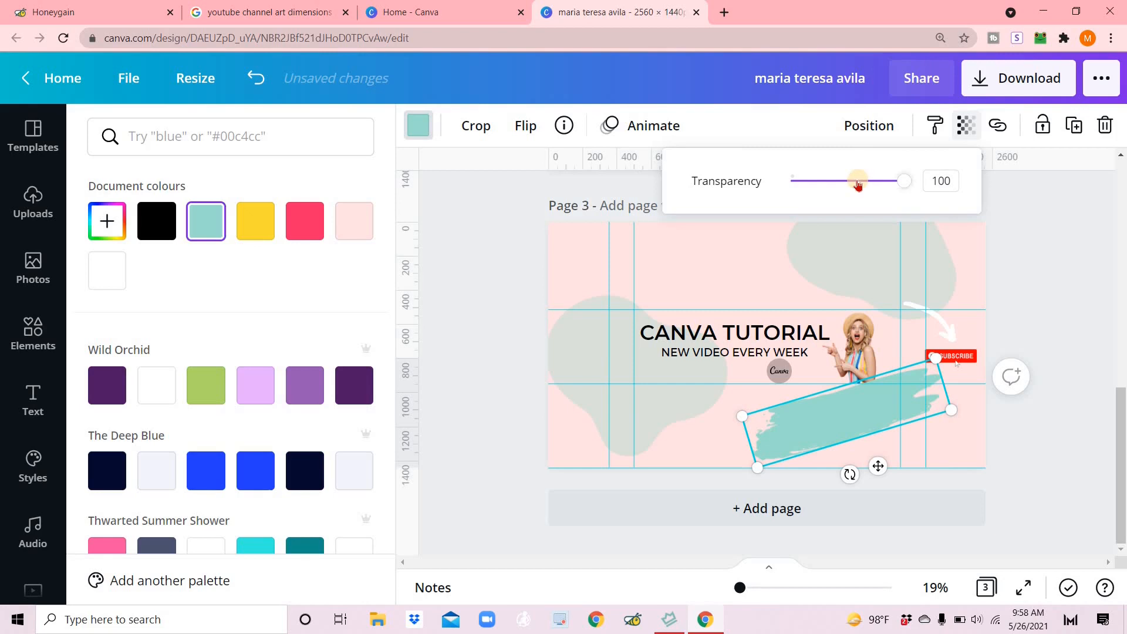
{"action": "left_click_drag", "start_coordinate": [859, 183], "coordinate": [833, 185]}
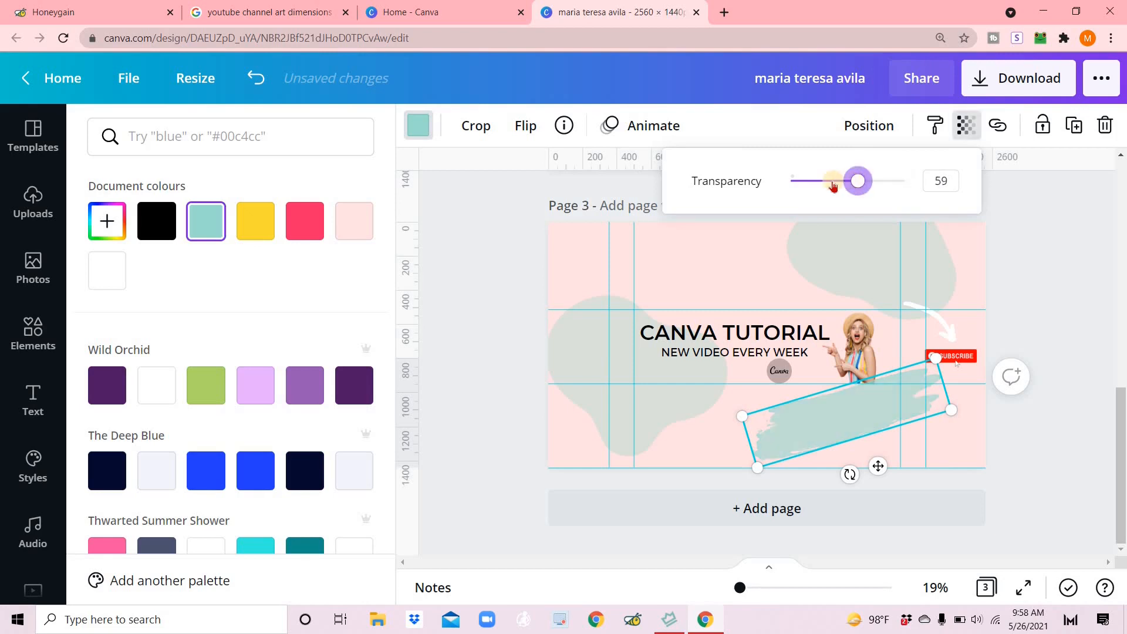
{"action": "left_click", "coordinate": [834, 185]}
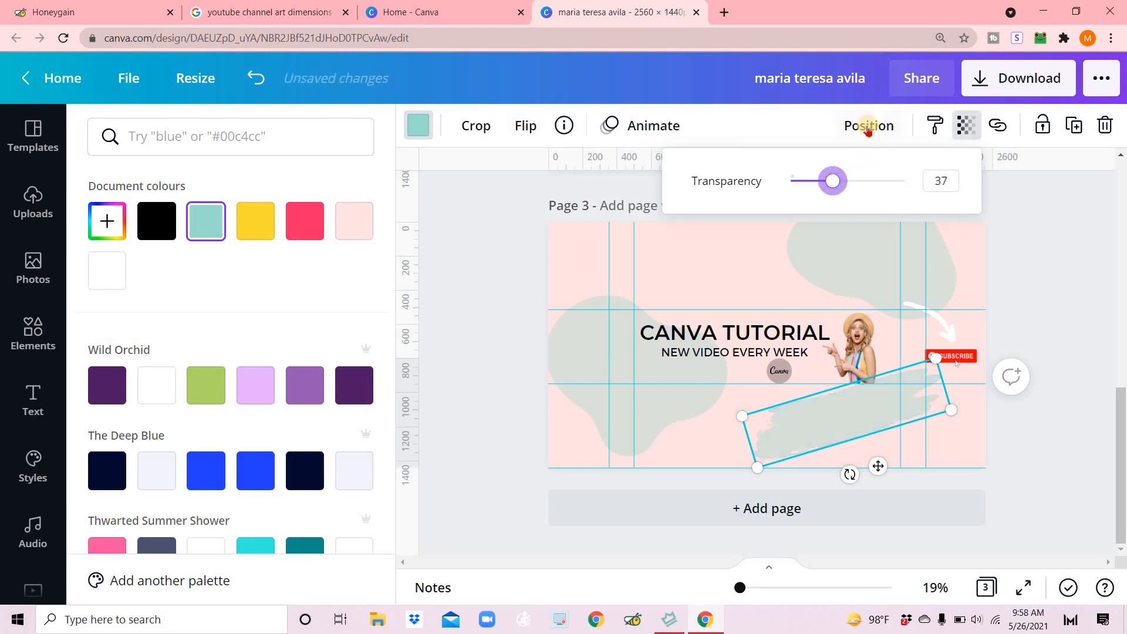
- Send the teal brush stroke backwards in the layer order
{"action": "left_click", "coordinate": [867, 126]}
{"action": "left_click", "coordinate": [801, 183]}
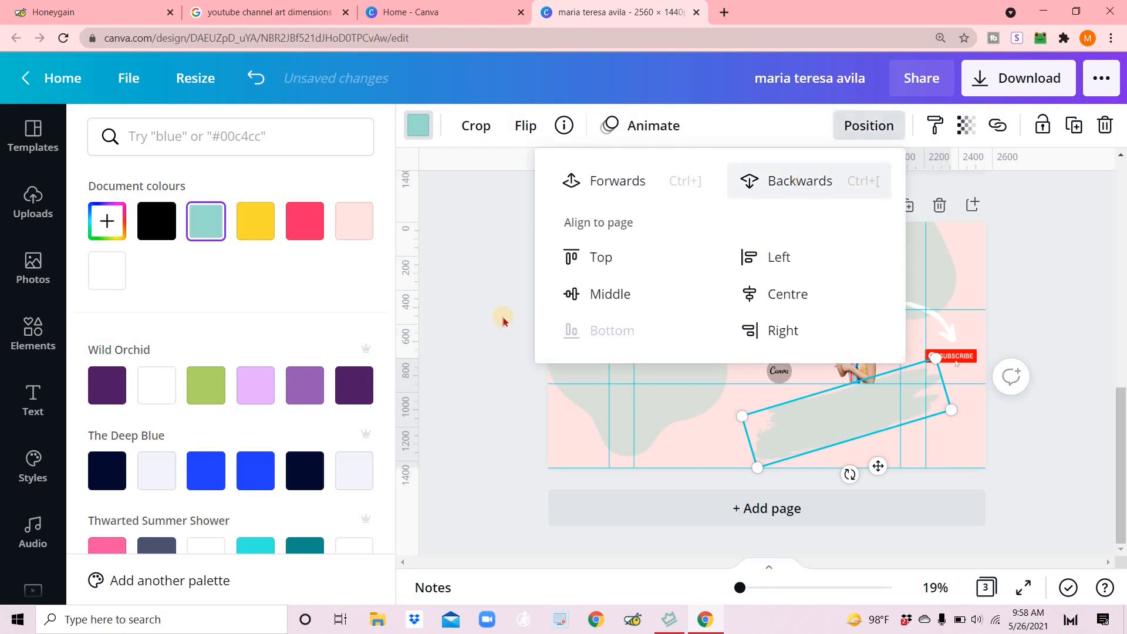
- Add the orange brush stroke, tilt it upward to the right and enlarge it to about 1,593 × 571 in the page's upper-left corner
{"action": "left_click", "coordinate": [483, 369]}
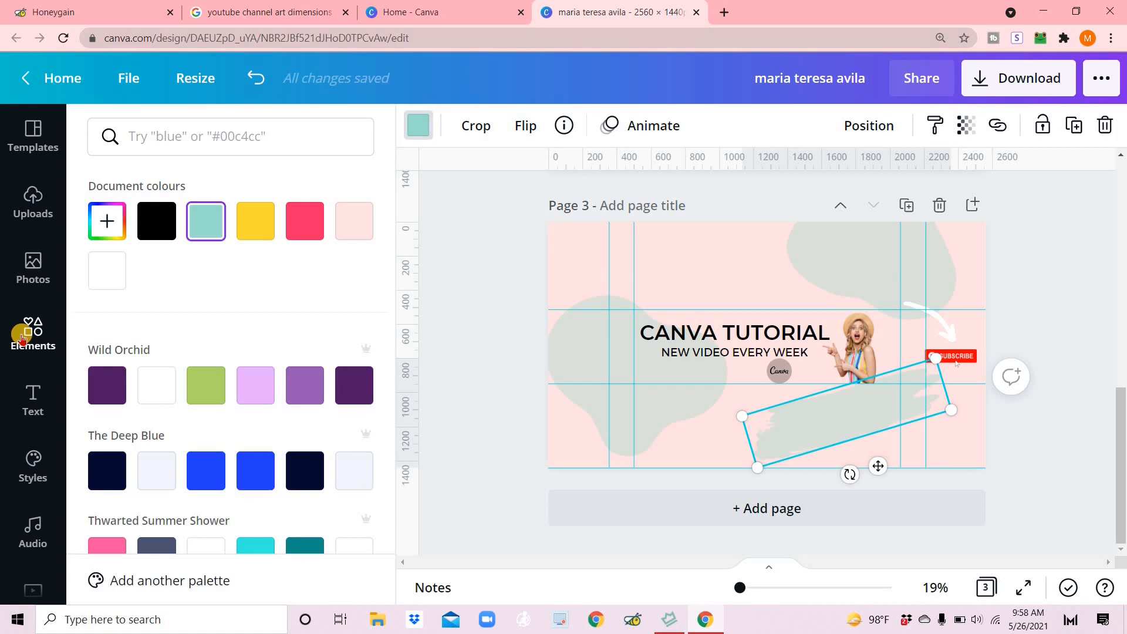
{"action": "left_click", "coordinate": [51, 317]}
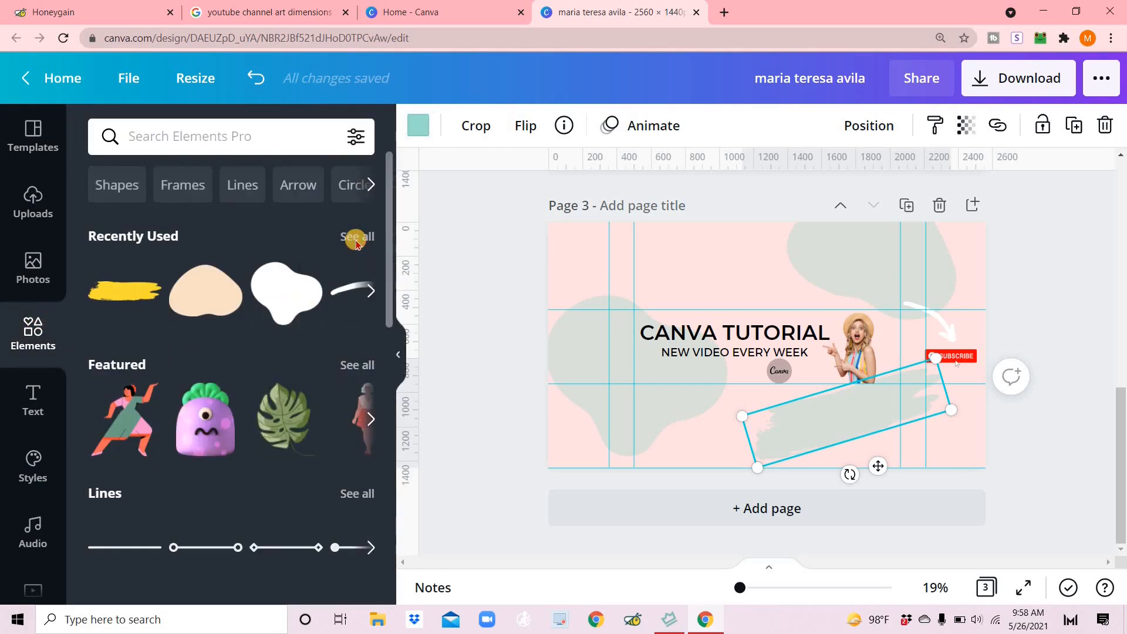
{"action": "left_click", "coordinate": [356, 240]}
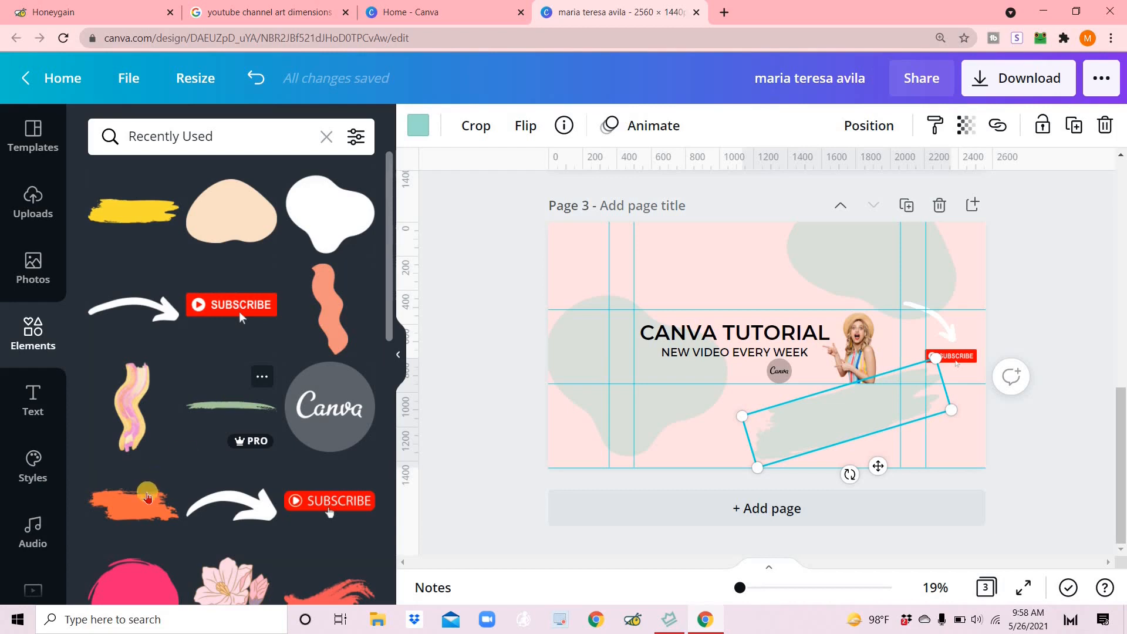
{"action": "left_click", "coordinate": [162, 492]}
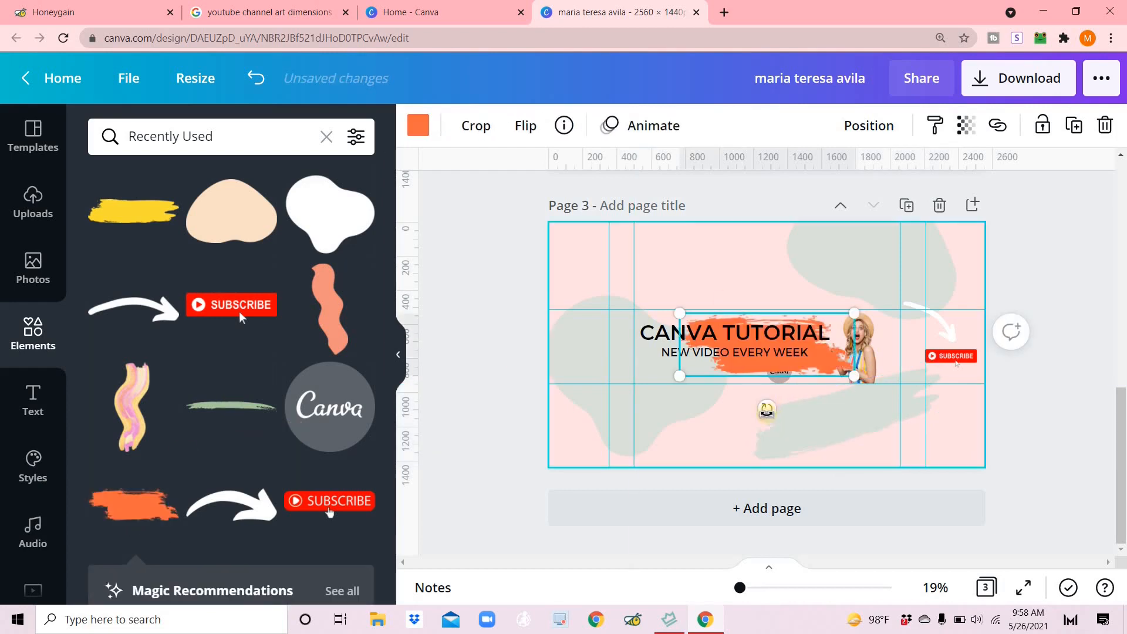
{"action": "left_click_drag", "start_coordinate": [768, 409], "coordinate": [793, 402]}
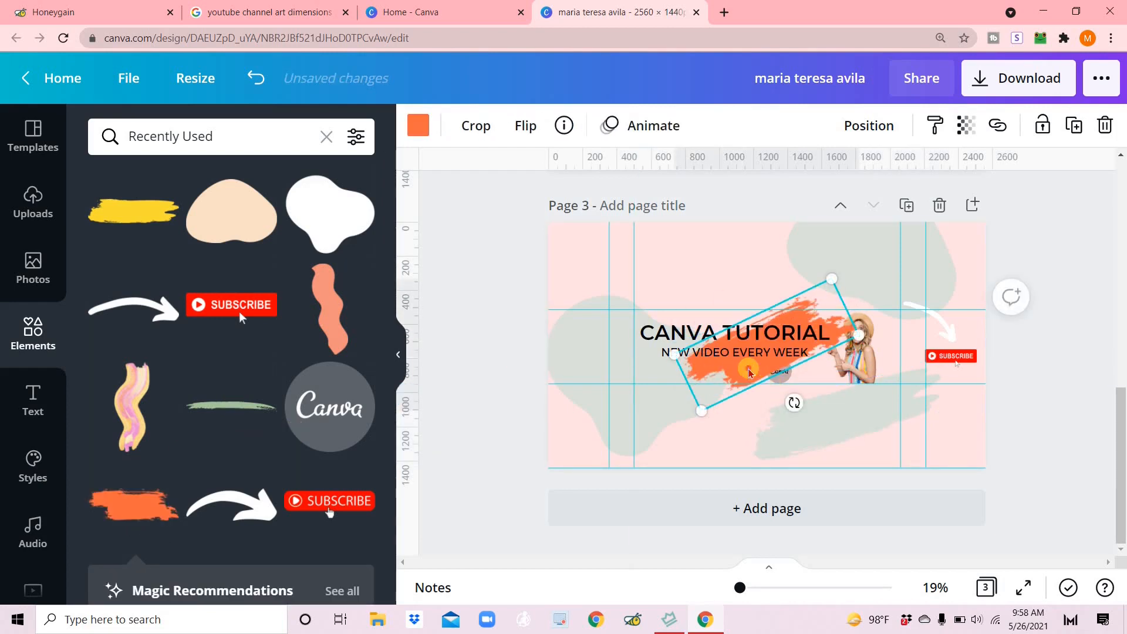
{"action": "mouse_move", "coordinate": [849, 348]}
{"action": "left_mouse_down"}
{"action": "mouse_move", "coordinate": [737, 293]}
{"action": "mouse_move", "coordinate": [687, 247]}
{"action": "mouse_move", "coordinate": [802, 235]}
{"action": "left_mouse_up"}
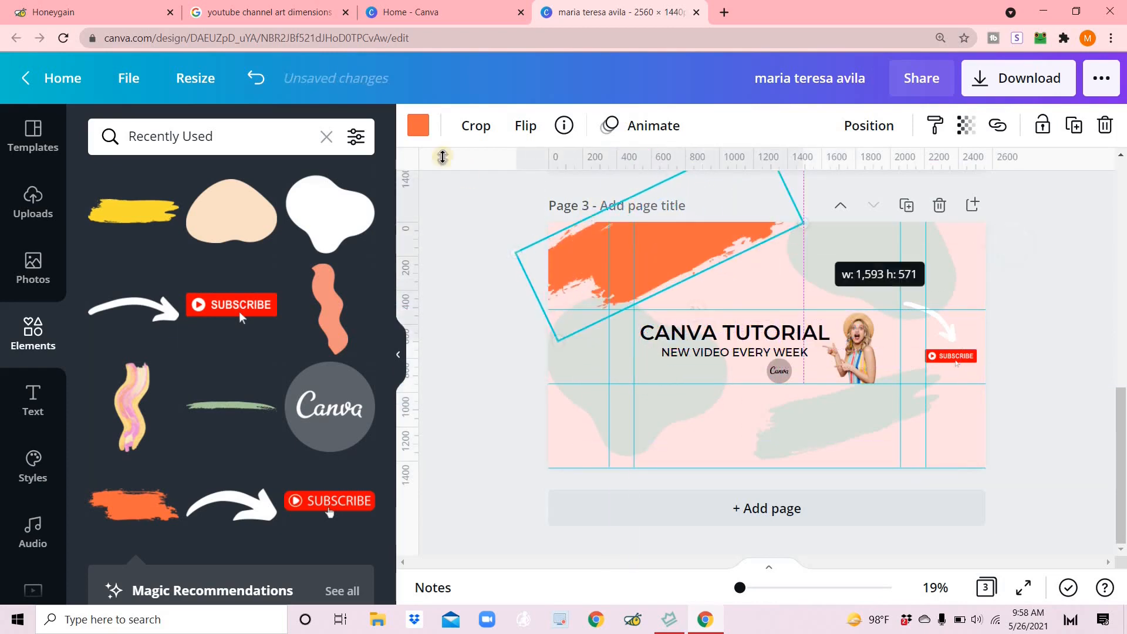
- Recolour the orange brush stroke with the teal document colour and set its transparency to 46
{"action": "left_click", "coordinate": [418, 129]}
{"action": "left_click", "coordinate": [206, 221]}
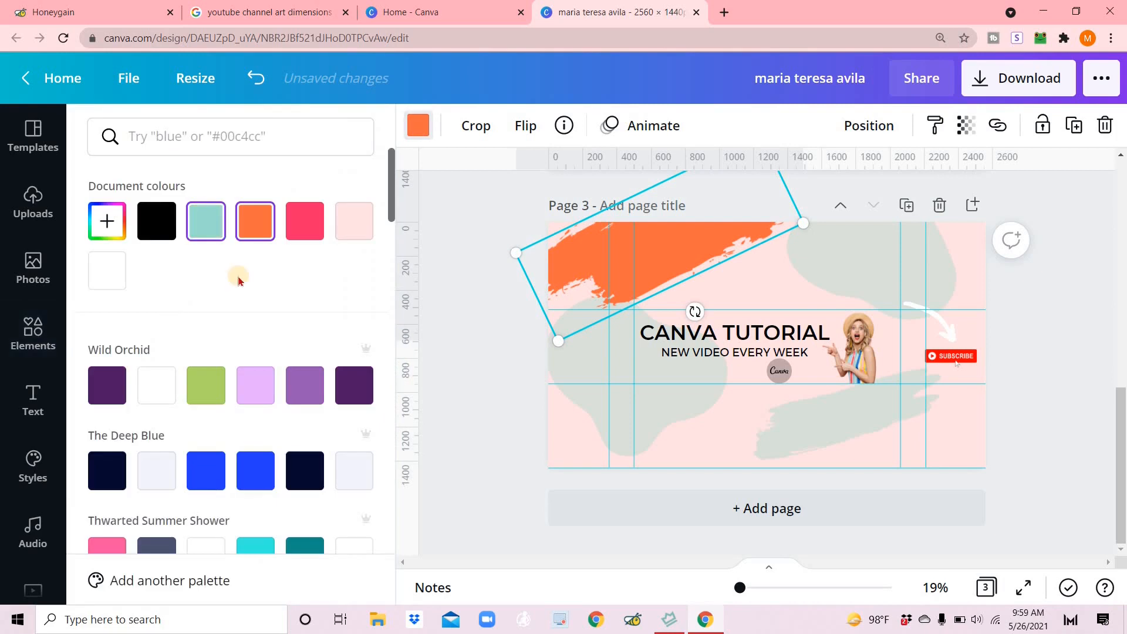
{"action": "left_click", "coordinate": [966, 125]}
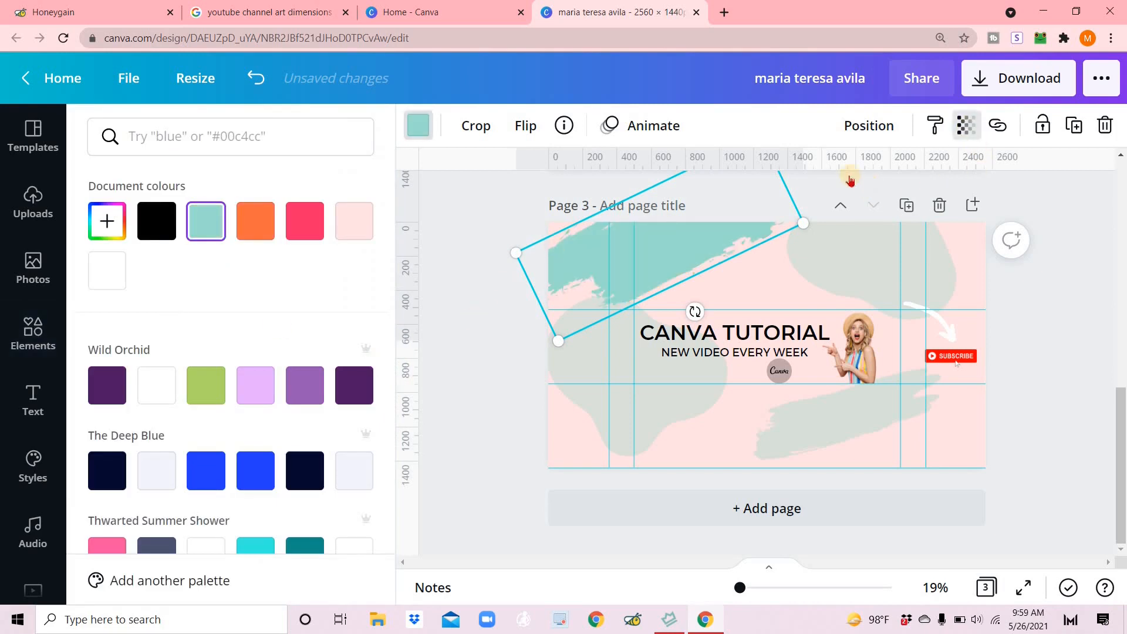
{"action": "left_click", "coordinate": [844, 179]}
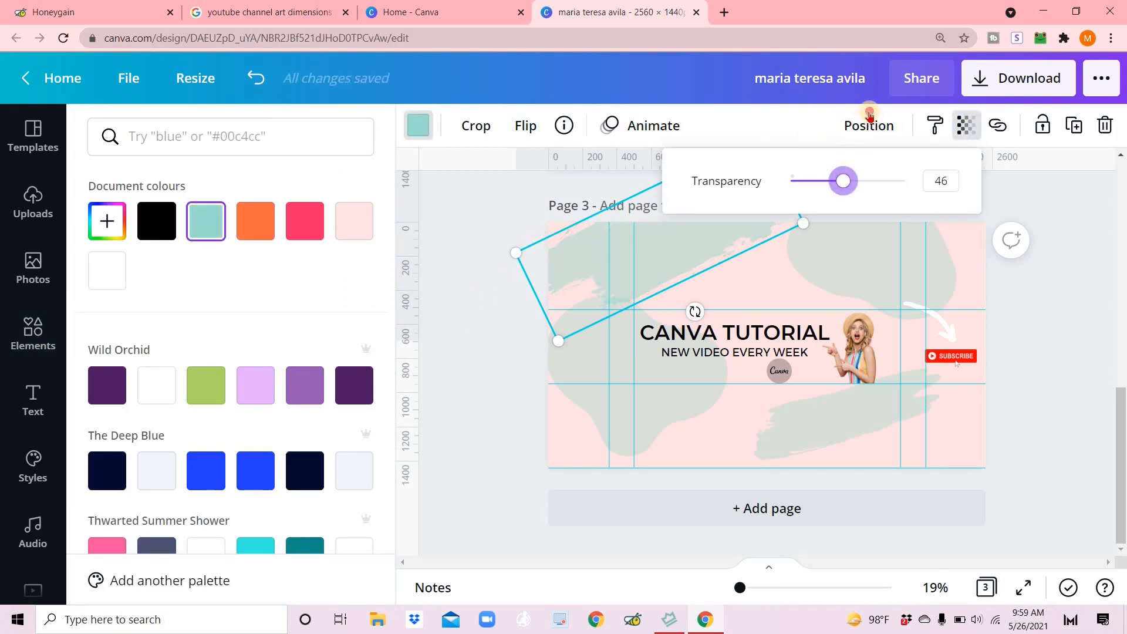
- Send the upper-left teal brush stroke backwards in the layer order
{"action": "left_click", "coordinate": [822, 190]}
{"action": "left_click", "coordinate": [778, 183]}
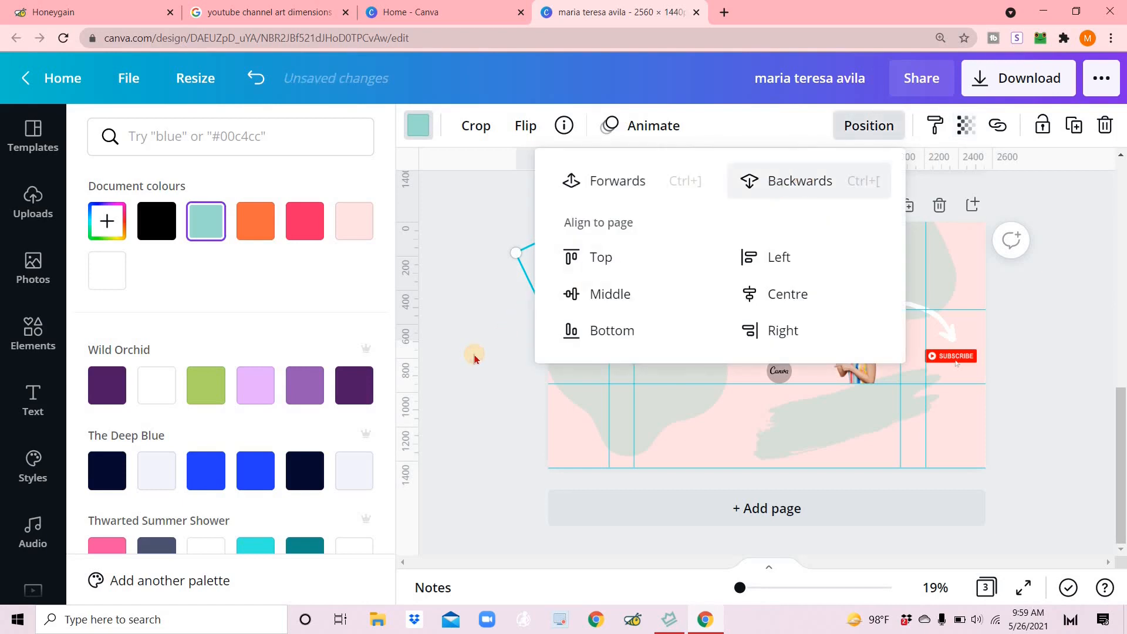
{"action": "left_click", "coordinate": [883, 132]}
{"action": "left_click", "coordinate": [868, 126]}
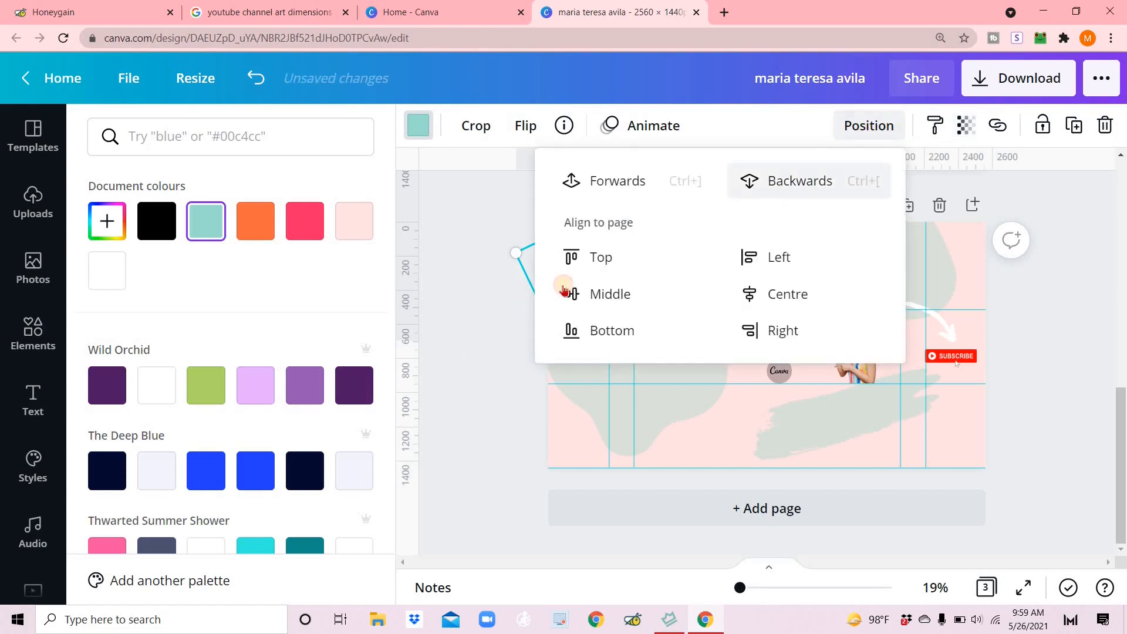
{"action": "left_click", "coordinate": [469, 390]}
{"action": "left_click", "coordinate": [551, 463]}
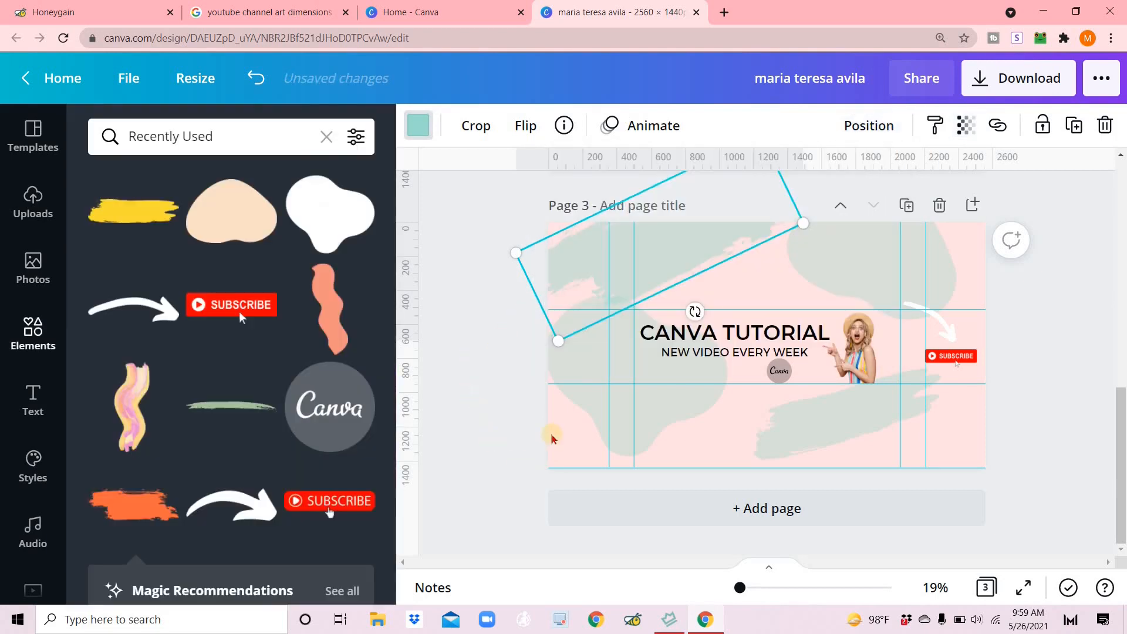
{"action": "left_click", "coordinate": [461, 417]}
- Shrink the upper-left brush stroke slightly and shift it up against the page's top edge, clear of the left blob
{"action": "left_click", "coordinate": [657, 253]}
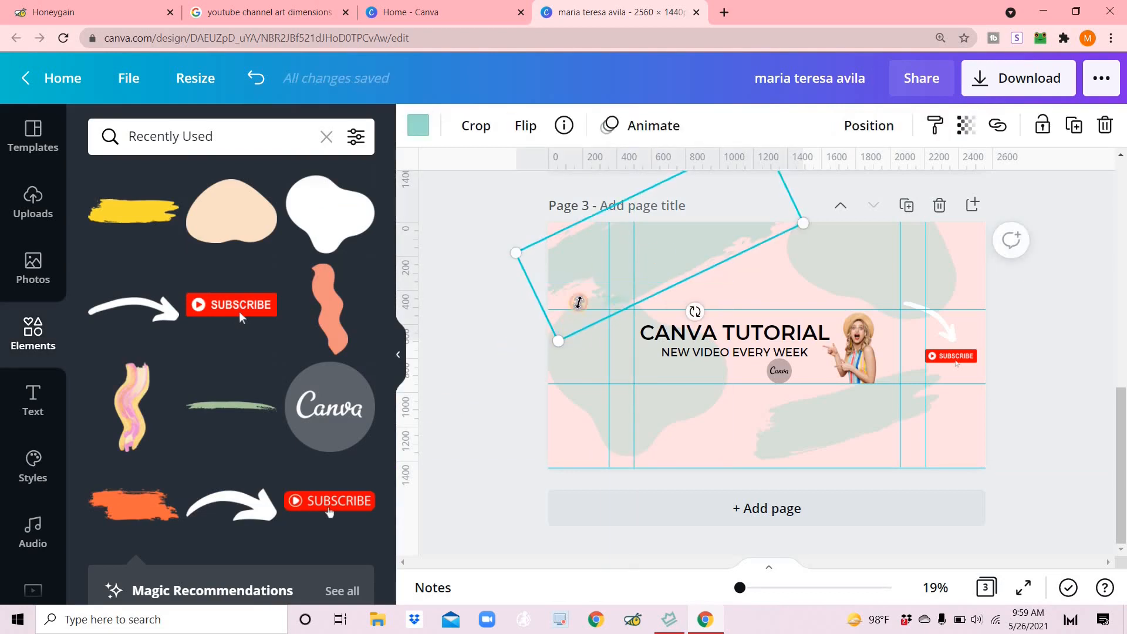
{"action": "left_click_drag", "start_coordinate": [559, 342], "coordinate": [593, 305]}
{"action": "left_click_drag", "start_coordinate": [663, 246], "coordinate": [657, 235]}
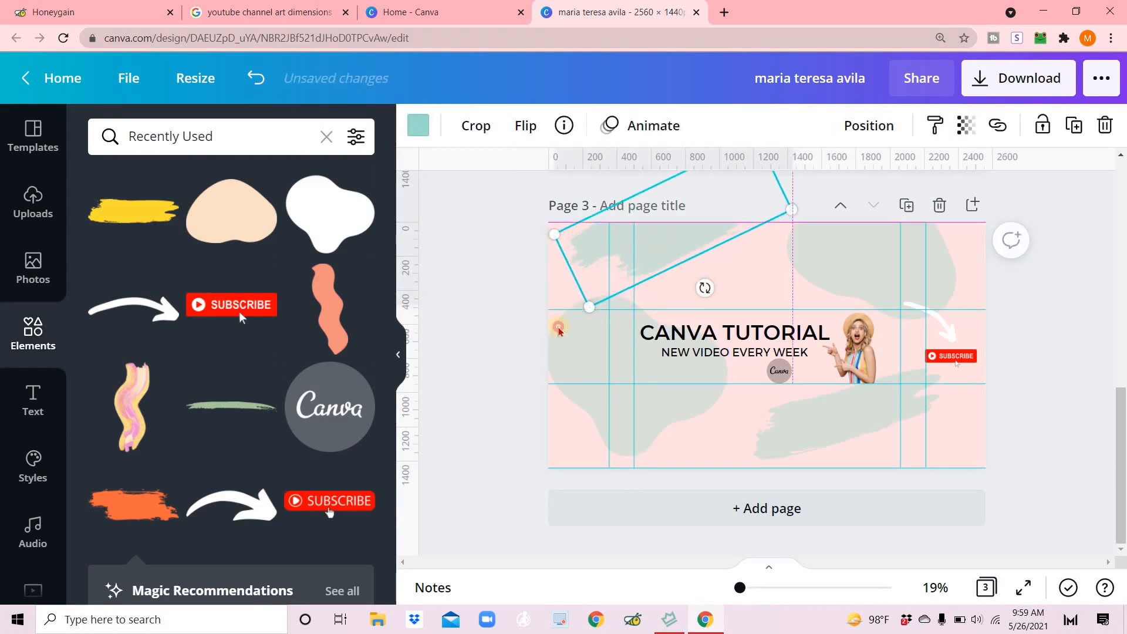
{"action": "left_click", "coordinate": [504, 422]}
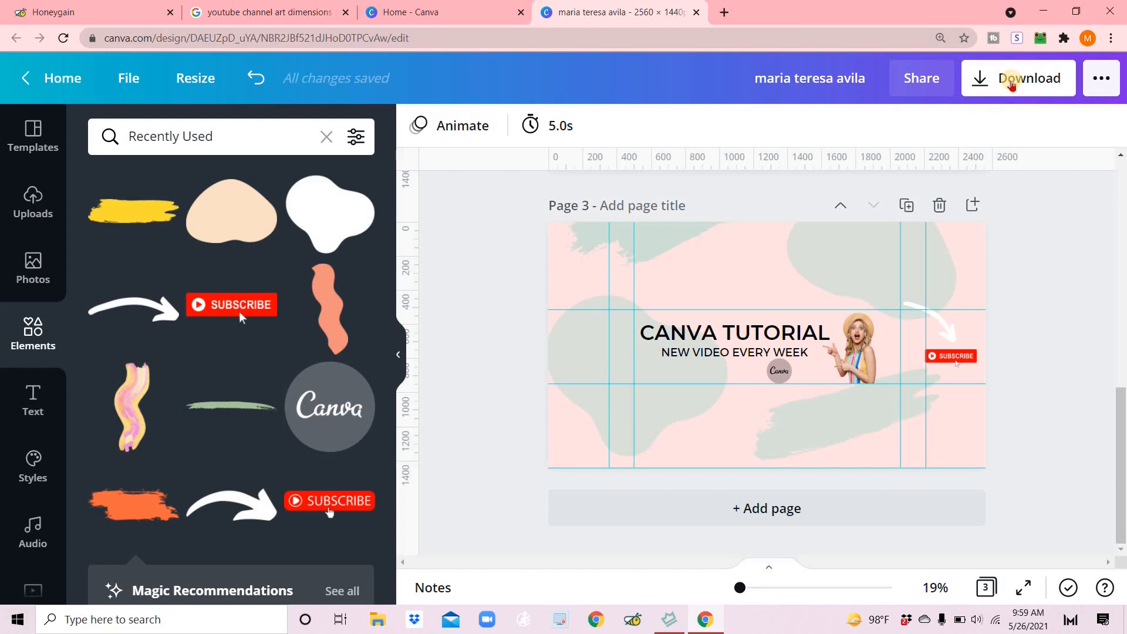
- Download only page 3 of the design as a PNG
{"action": "left_click", "coordinate": [1011, 82]}
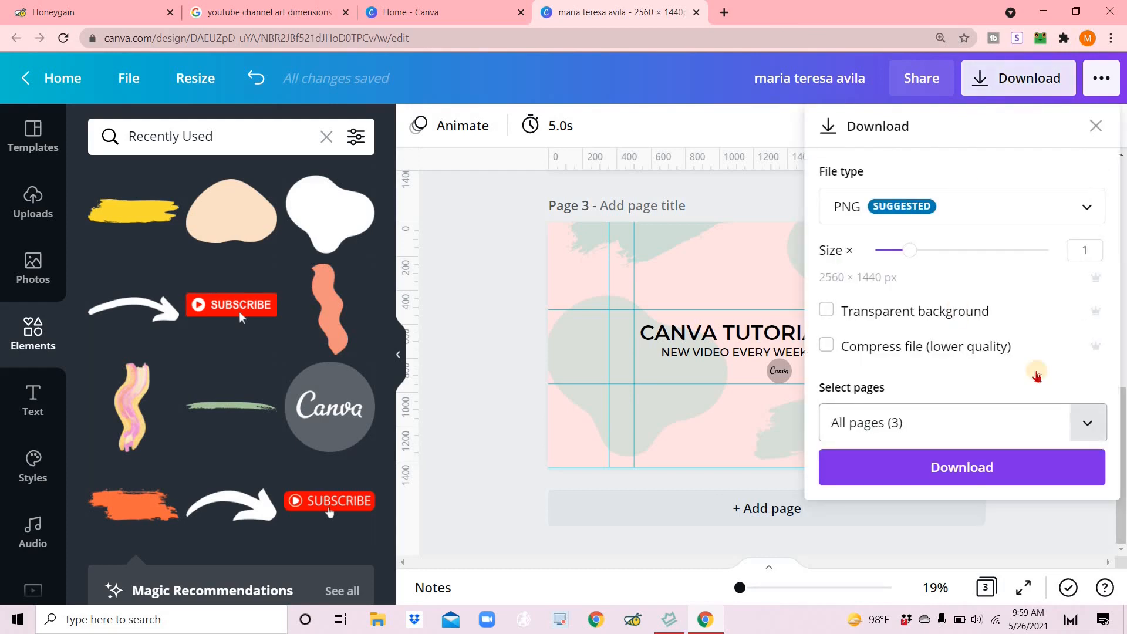
{"action": "left_click", "coordinate": [1033, 423]}
{"action": "left_click", "coordinate": [851, 301]}
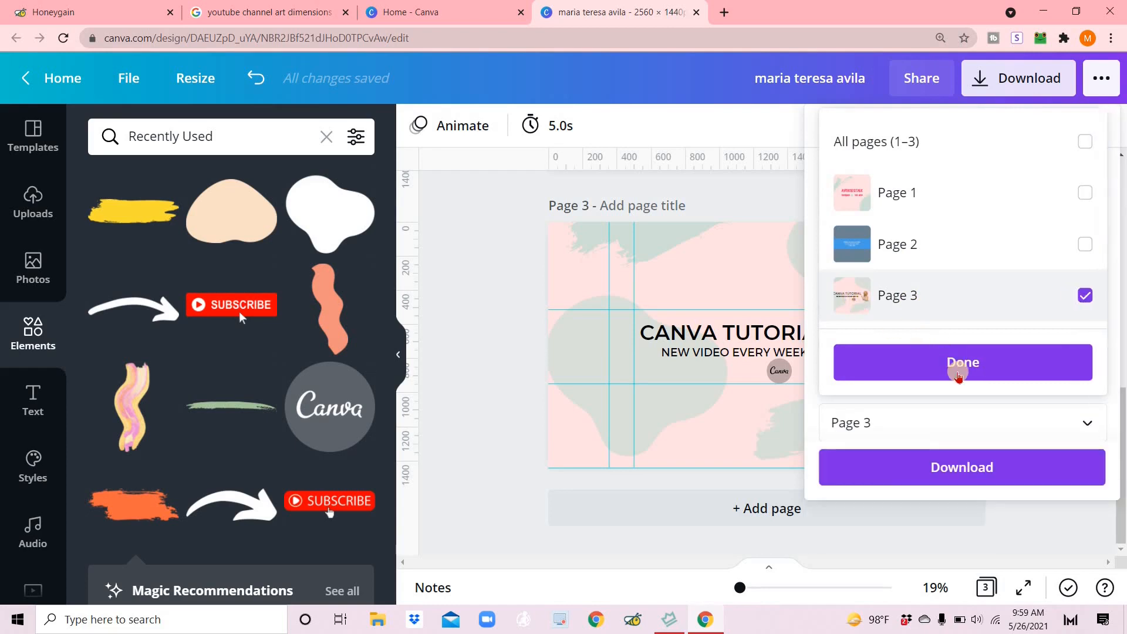
{"action": "left_click", "coordinate": [962, 366]}
{"action": "left_click", "coordinate": [965, 468]}
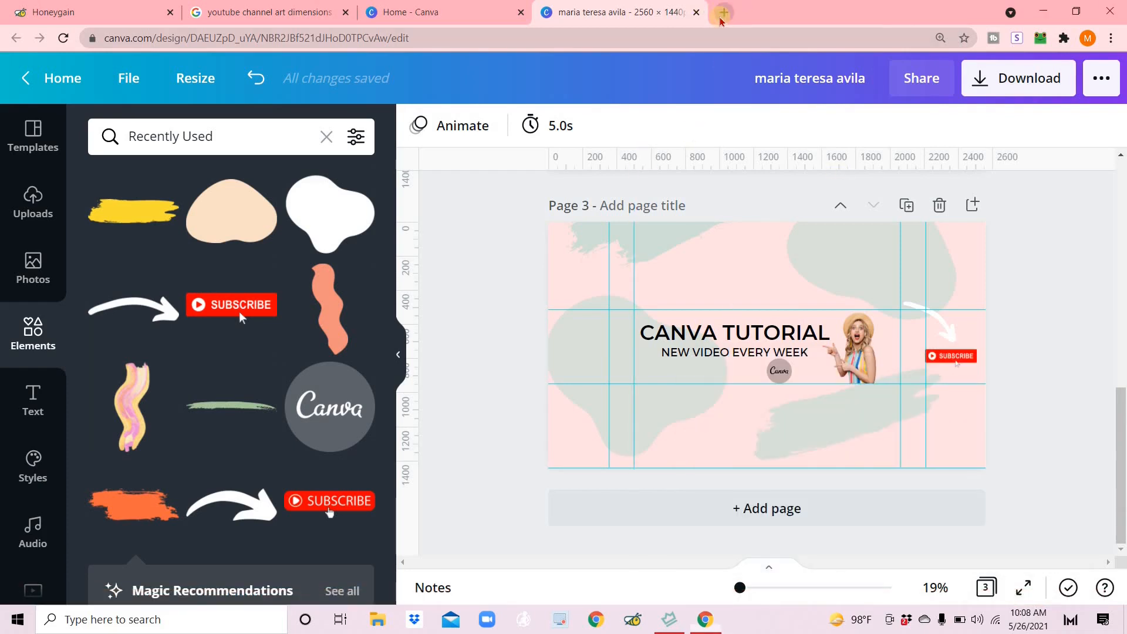
- Open YouTube in a new browser tab and go to the branding settings of the own channel's customisation page
{"action": "left_click", "coordinate": [723, 12]}
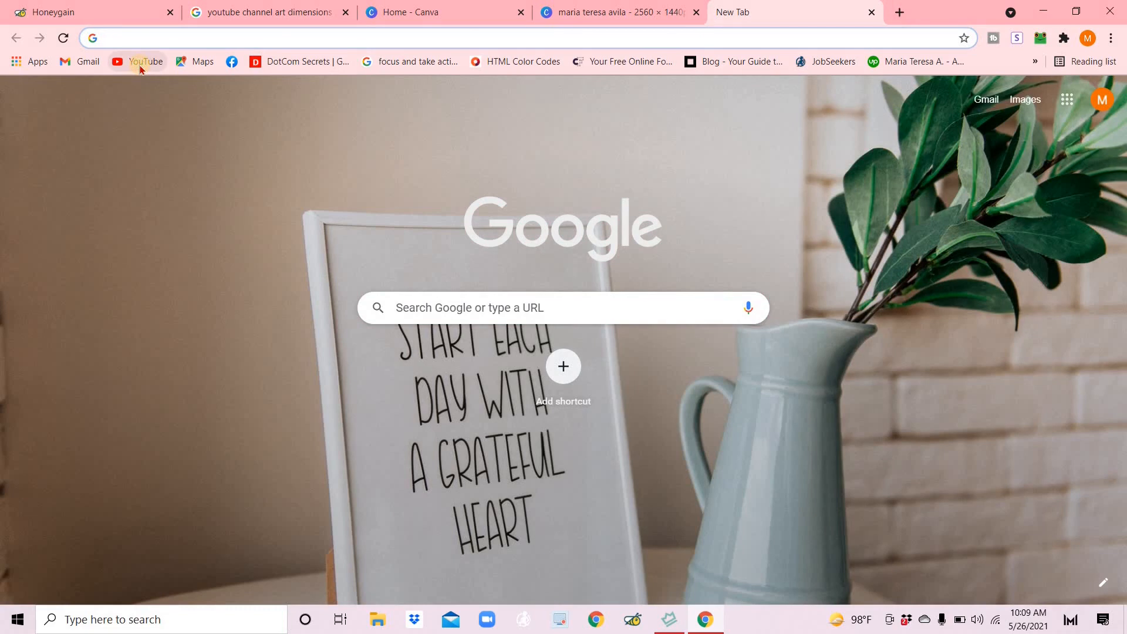
{"action": "left_click", "coordinate": [141, 67]}
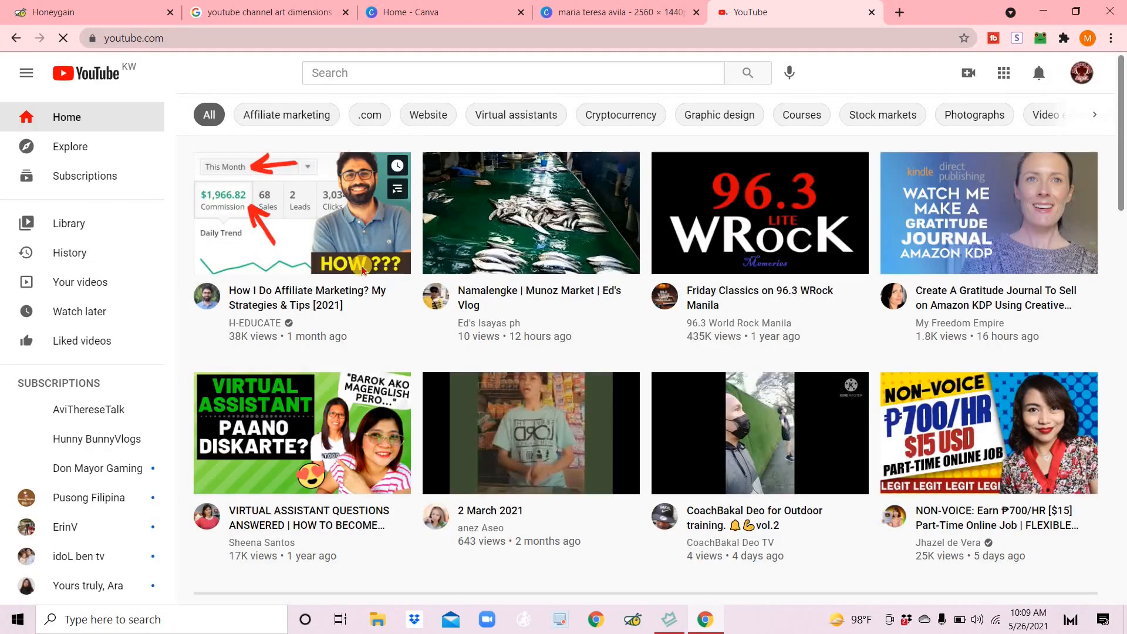
{"action": "left_click", "coordinate": [1086, 73]}
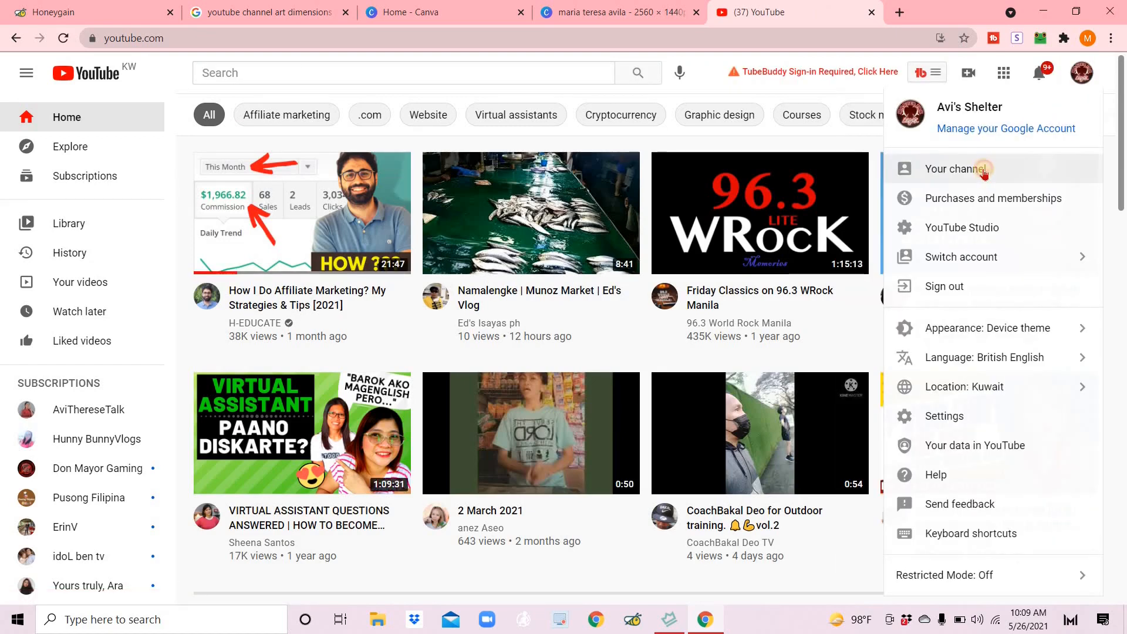
{"action": "left_click", "coordinate": [984, 170]}
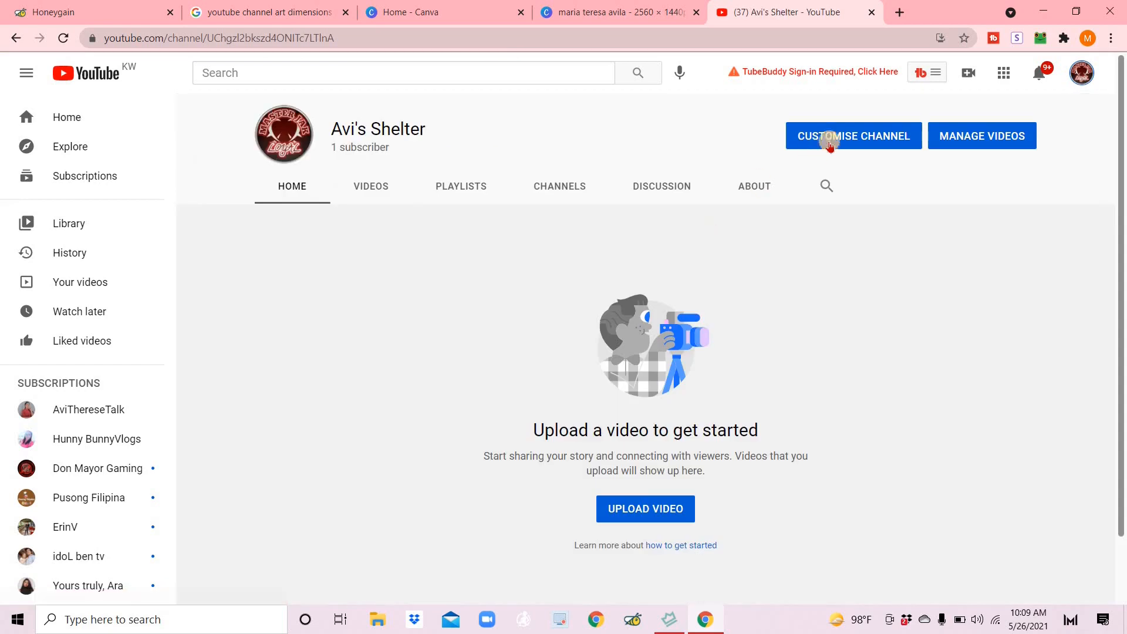
{"action": "left_click", "coordinate": [838, 134]}
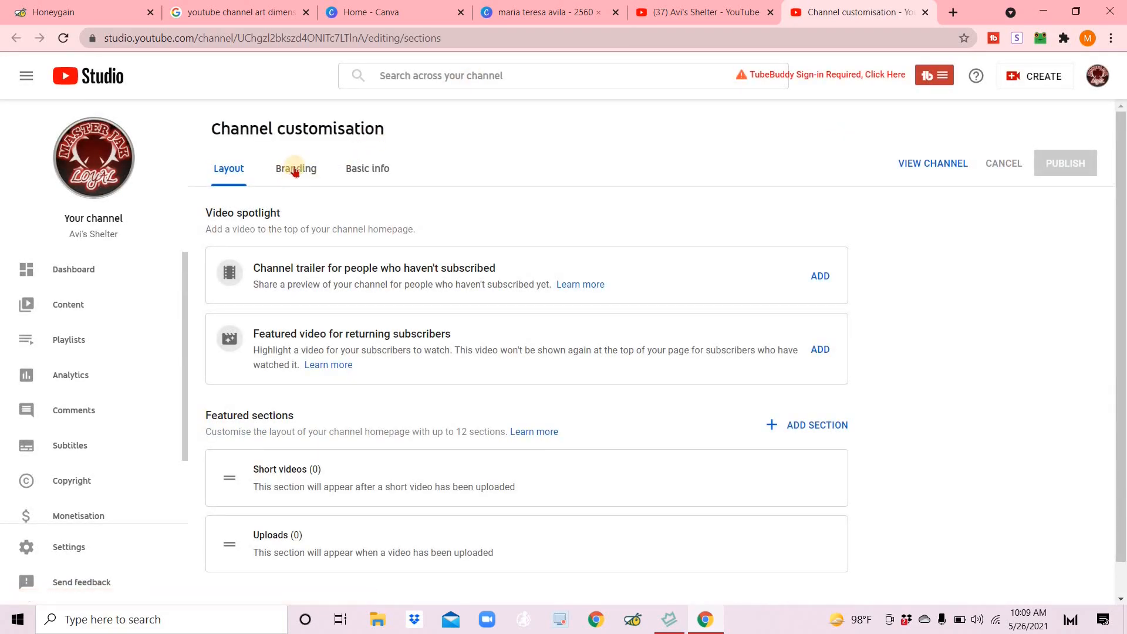
{"action": "left_click", "coordinate": [295, 170]}
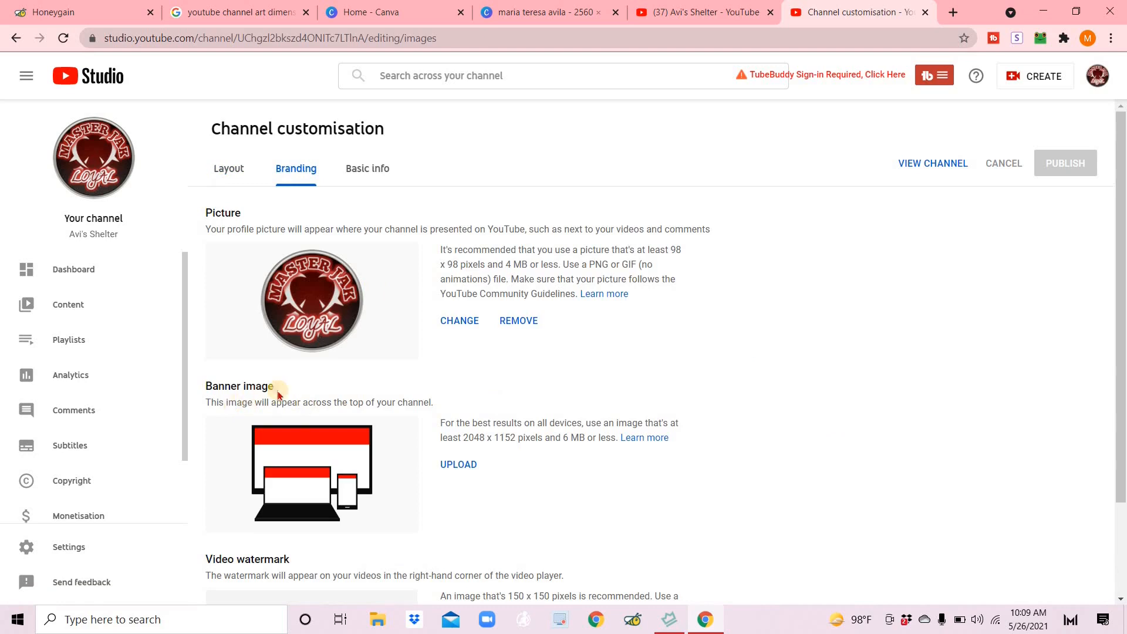
- Upload the downloaded channel art from the Downloads folder as the banner image and accept its default crop
{"action": "left_click", "coordinate": [459, 465]}
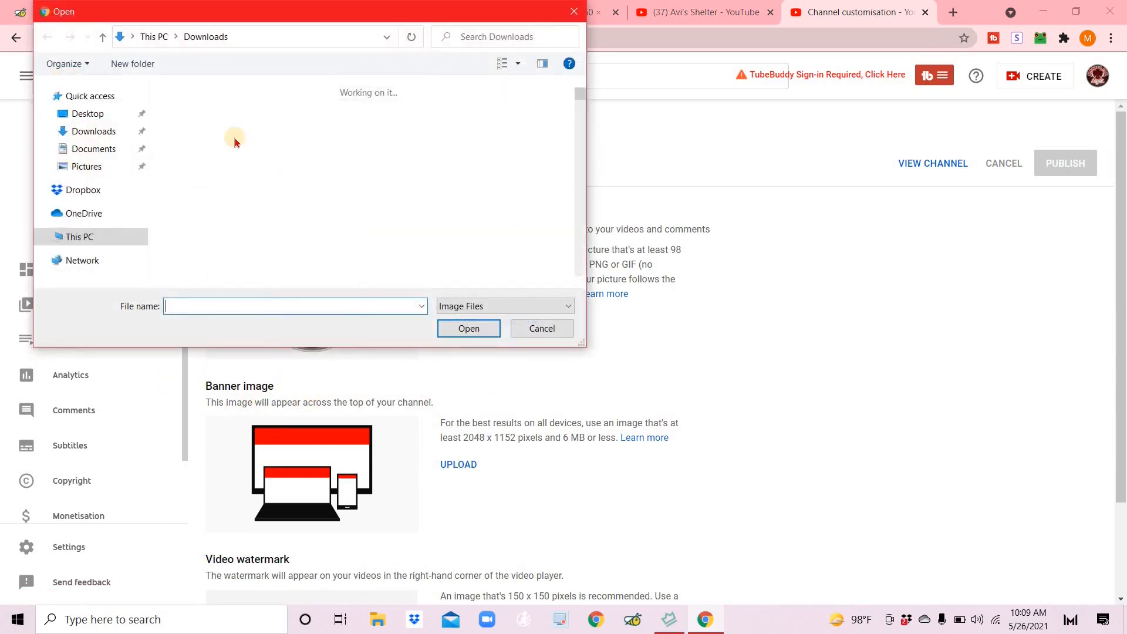
{"action": "left_click", "coordinate": [237, 117]}
{"action": "left_click", "coordinate": [470, 328]}
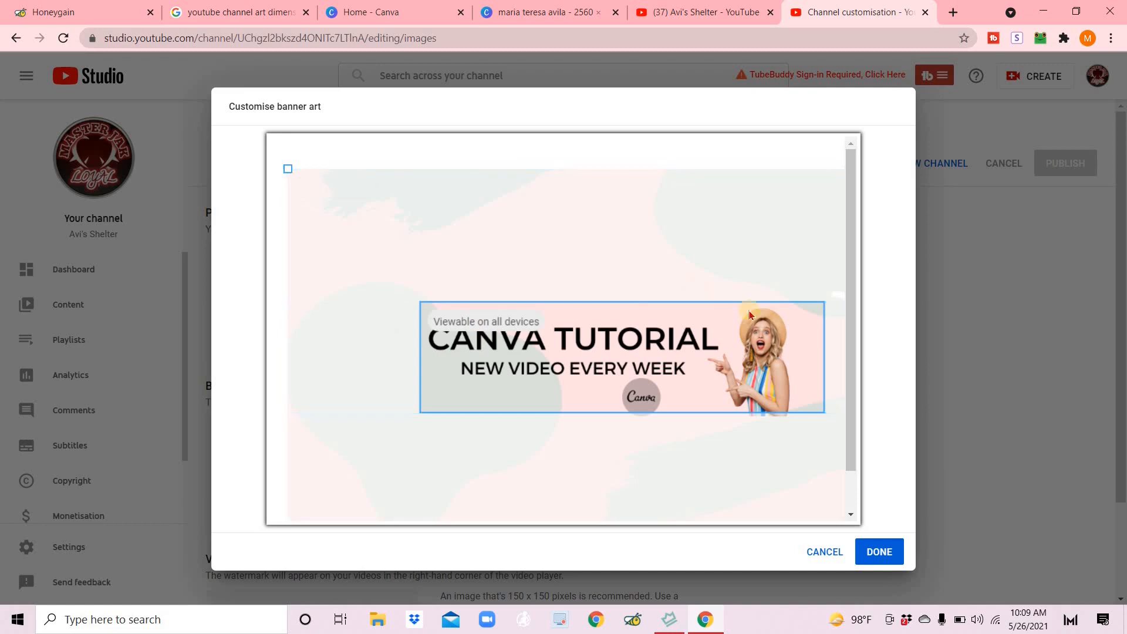
{"action": "left_click", "coordinate": [881, 555]}
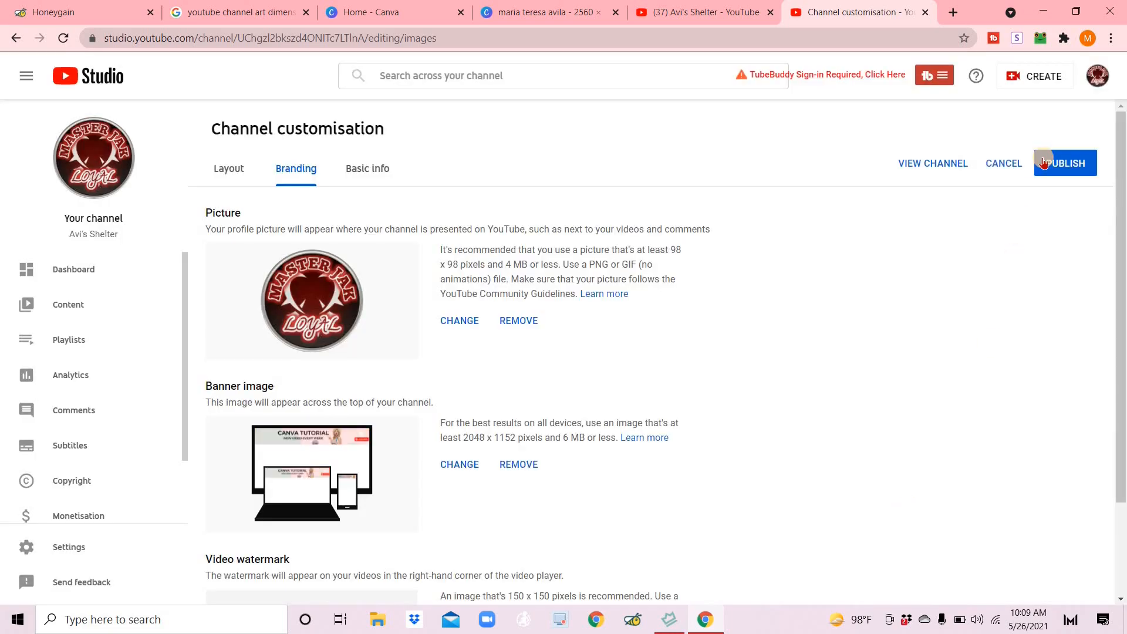
- Publish the channel's branding changes and open the channel page to view the new banner
{"action": "left_click", "coordinate": [1043, 171]}
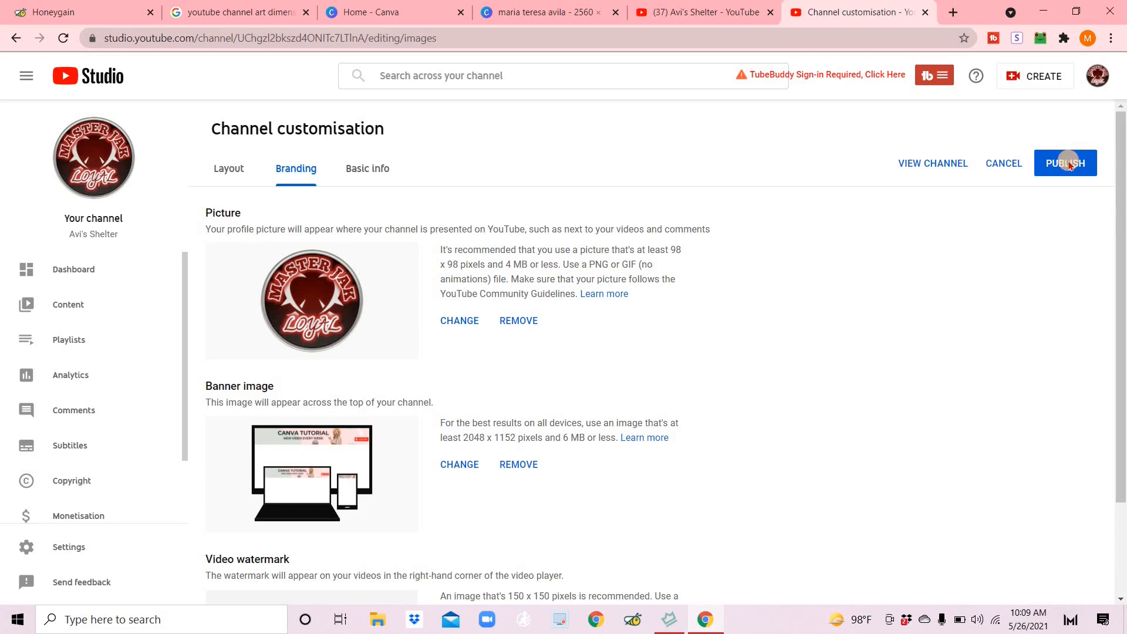
{"action": "left_click", "coordinate": [1069, 165]}
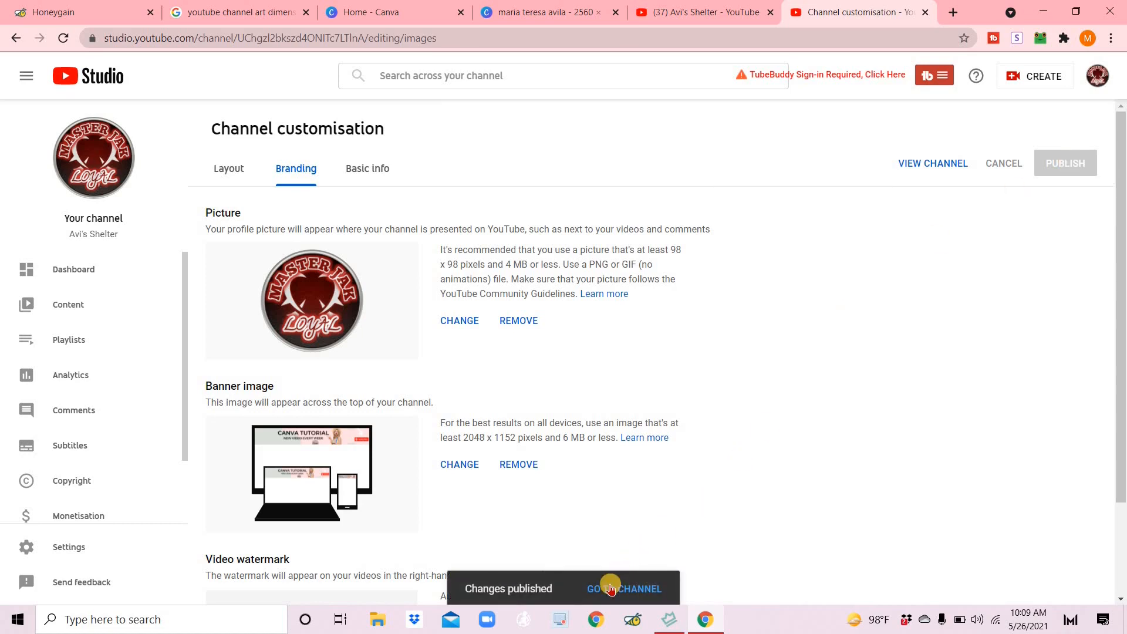
{"action": "left_click", "coordinate": [618, 594]}
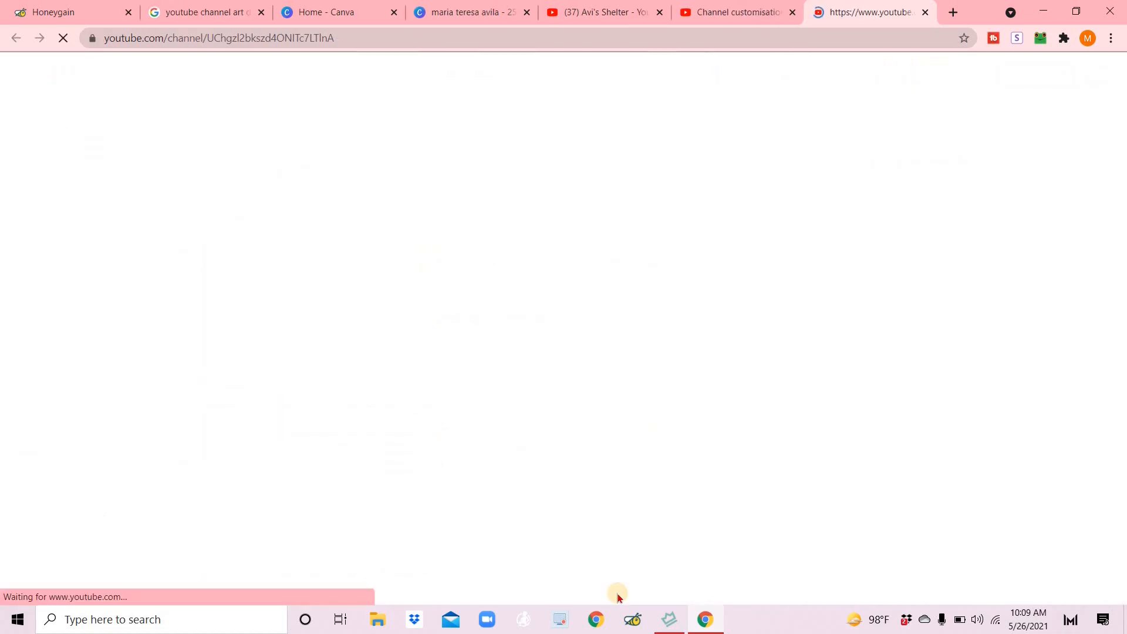